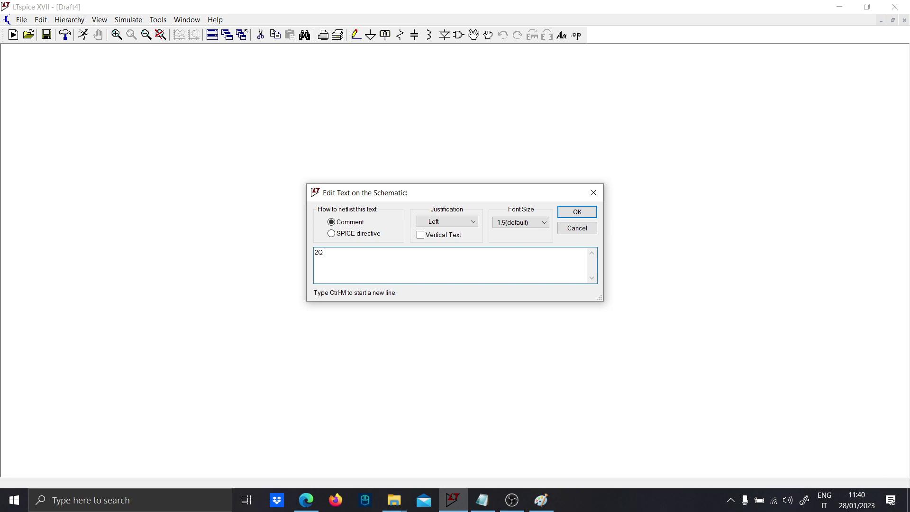
- Place the comment "2Q DC-DC Converter" as the title in the upper part of the schematic
{"action": "type", "text": "C-DC"}
{"action": "key", "text": "Caps_Lock"}
{"action": "type", "text": "onver"}
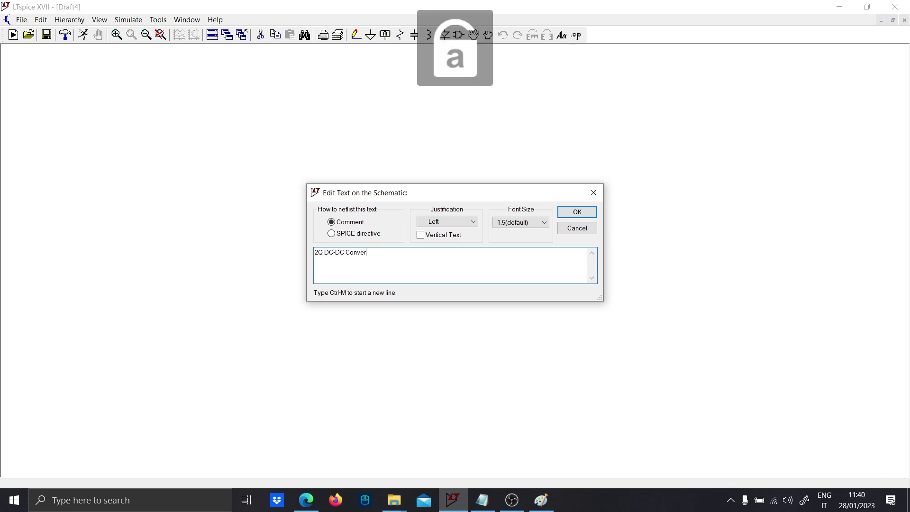
{"action": "type", "text": "ter"}
{"action": "key", "text": "Return"}
{"action": "left_click", "coordinate": [57, 102]}
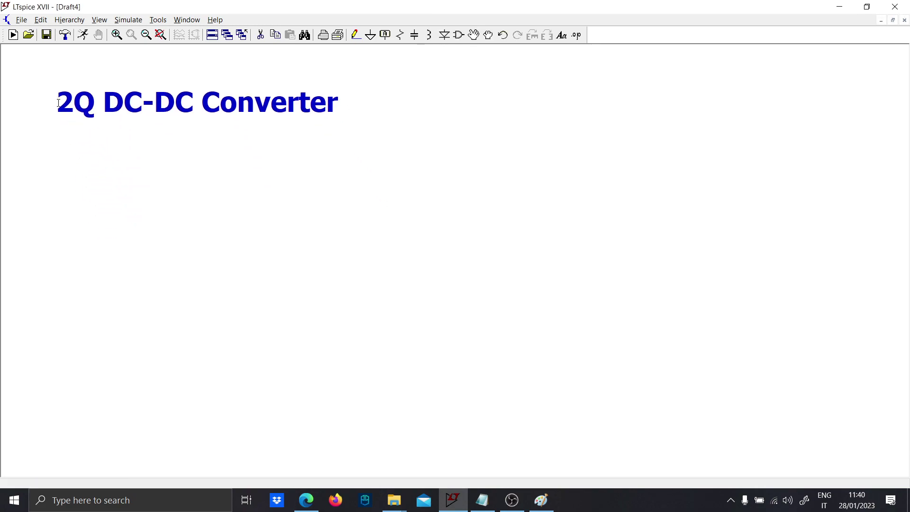
- Add the comment "PWM GENERATION" directly beneath the schematic title
{"action": "left_click", "coordinate": [202, 181]}
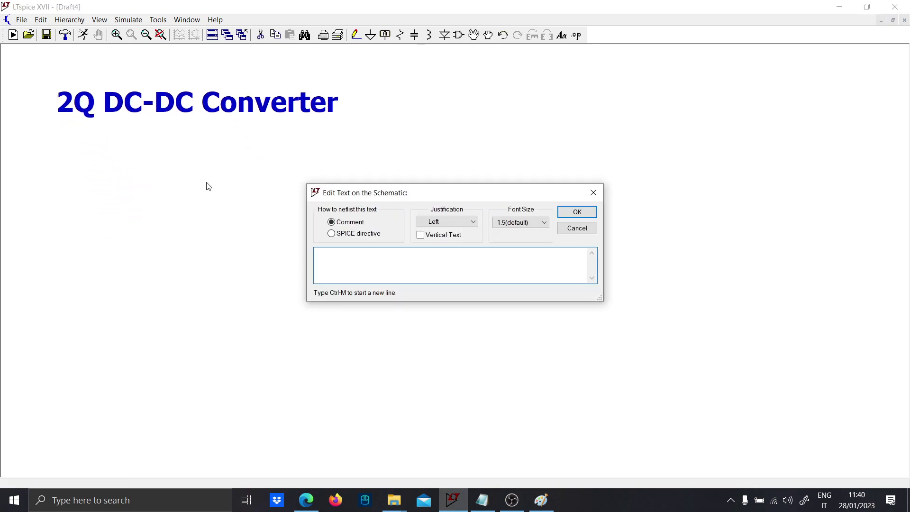
{"action": "key", "text": "Caps_Lock"}
{"action": "type", "text": "PWM GENERATION"}
{"action": "key", "text": "Return"}
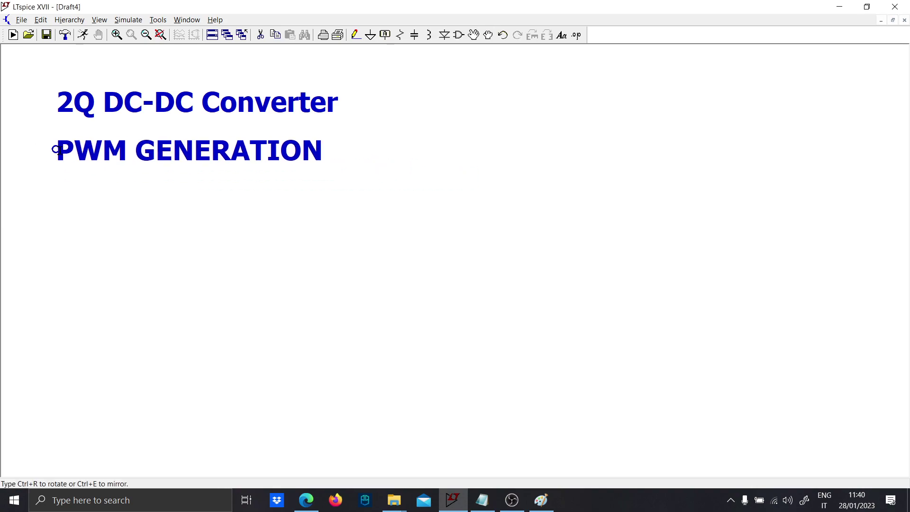
{"action": "left_click", "coordinate": [64, 151]}
- Add the comment "1) TRI + DC-CTRL + COMPARATOR" below the PWM GENERATION heading
{"action": "left_click_drag", "start_coordinate": [244, 227], "coordinate": [228, 205]}
{"action": "key", "text": "t"}
{"action": "type", "text": "1)"}
{"action": "key", "text": "Caps_Lock"}
{"action": "type", "text": "t"}
{"action": "key", "text": "Caps_Lock"}
{"action": "type", "text": "TRI + DC-CTRL"}
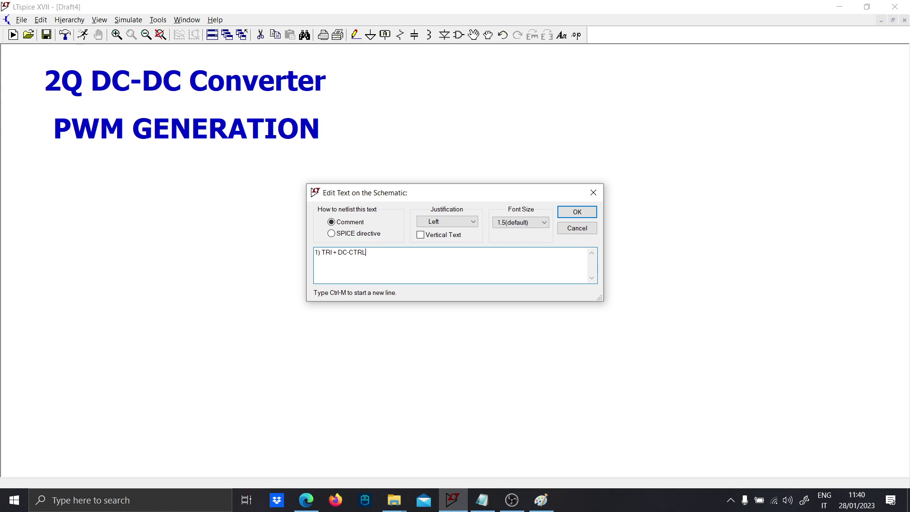
{"action": "key", "text": "Caps_Lock"}
{"action": "type", "text": "+ DC-CTRL +"}
{"action": "key", "text": "Caps_Lock"}
{"action": "type", "text": "COMPARATOR"}
{"action": "key", "text": "Caps_Lock"}
{"action": "key", "text": "Return"}
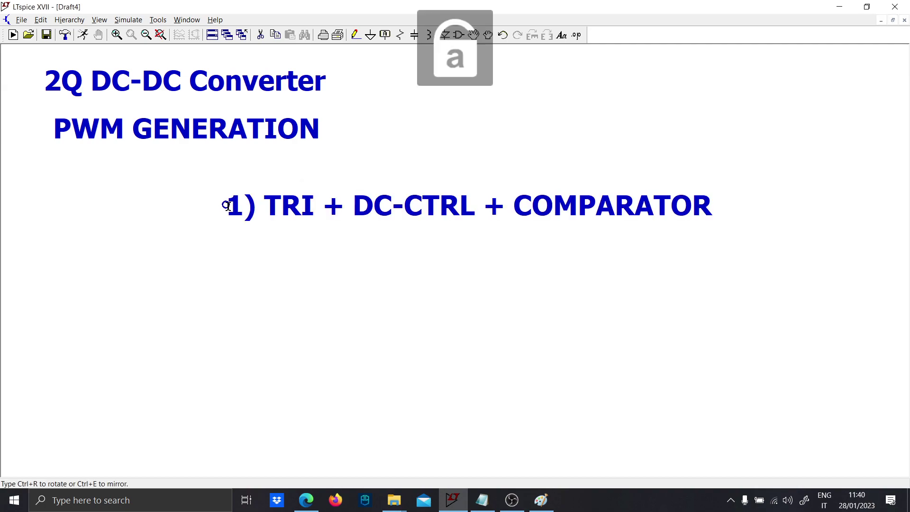
{"action": "left_click", "coordinate": [61, 196]}
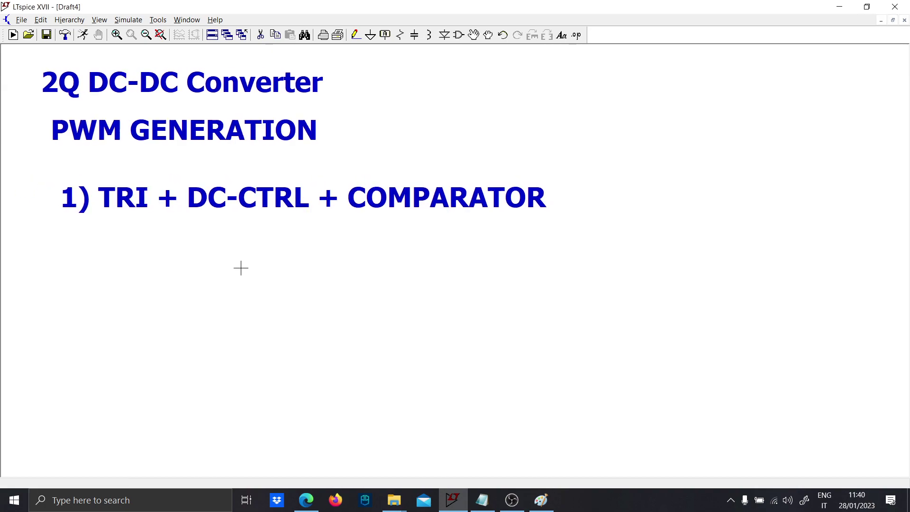
- Place a voltage source below the comments and wire its negative terminal down to a ground symbol
{"action": "left_click_drag", "start_coordinate": [240, 266], "coordinate": [215, 235]}
{"action": "key", "text": "v"}
{"action": "left_click", "coordinate": [122, 335]}
{"action": "key", "text": "F3"}
{"action": "left_click", "coordinate": [121, 382]}
{"action": "left_click", "coordinate": [121, 420]}
{"action": "key", "text": "g"}
{"action": "left_click", "coordinate": [121, 420]}
{"action": "key", "text": "Escape"}
- Add a two-line text ".param Fsw=1k" and ".param D=0.5" beside the schematic title
{"action": "scroll", "coordinate": [327, 291], "scroll_direction": "down", "scroll_amount": 1}
{"action": "left_click_drag", "start_coordinate": [328, 309], "coordinate": [306, 328]}
{"action": "key", "text": "t"}
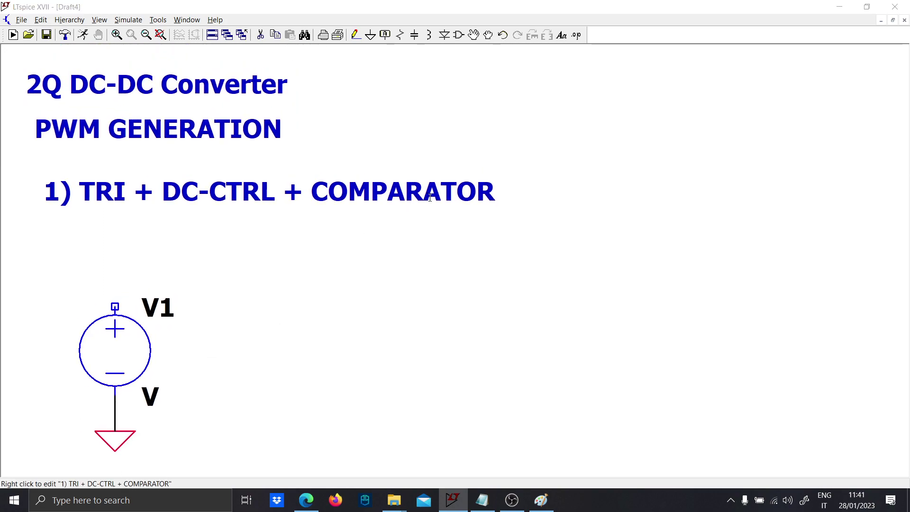
{"action": "type", "text": ".param F"}
{"action": "key", "text": "Caps_Lock"}
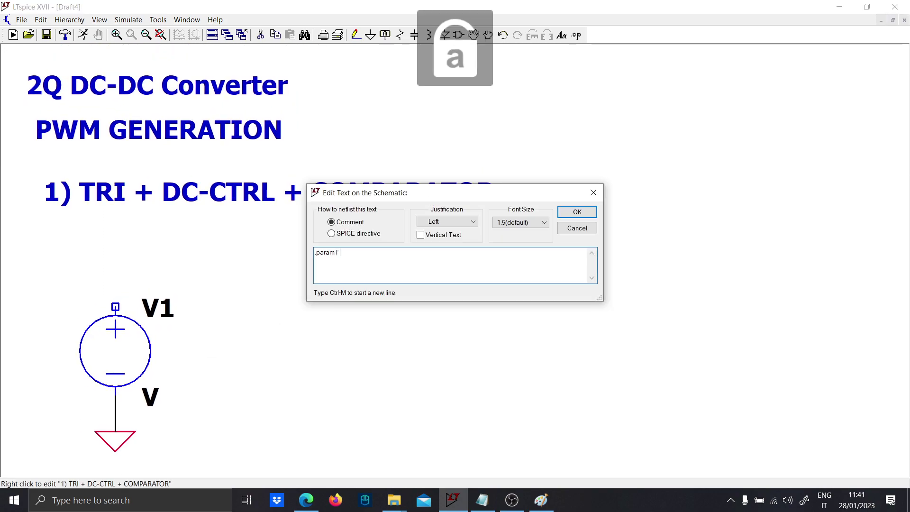
{"action": "type", "text": "sw=1k "}
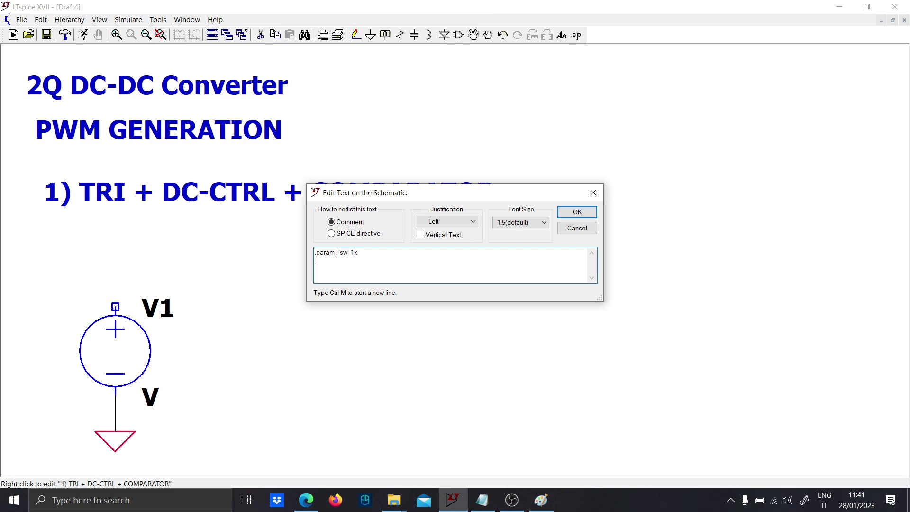
{"action": "type", "text": ".param D"}
{"action": "key", "text": "Caps_Lock"}
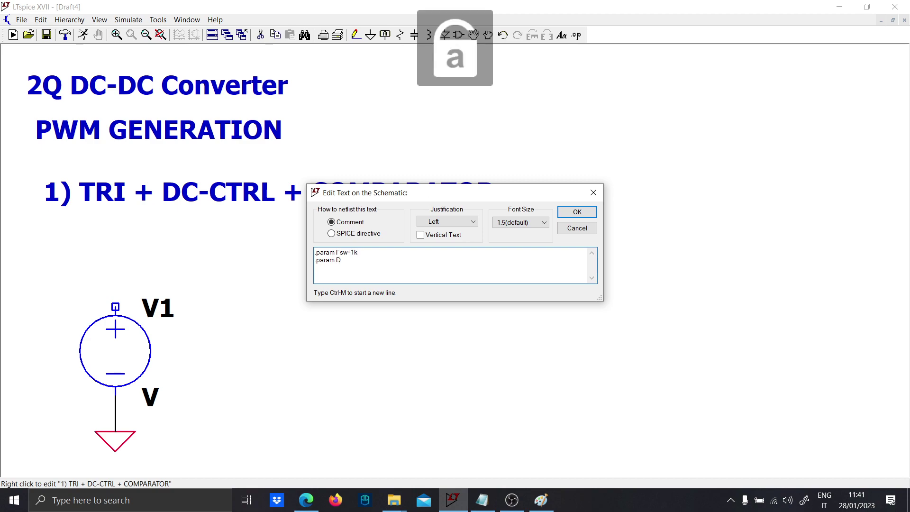
{"action": "type", "text": "=0.5"}
{"action": "key", "text": "Return"}
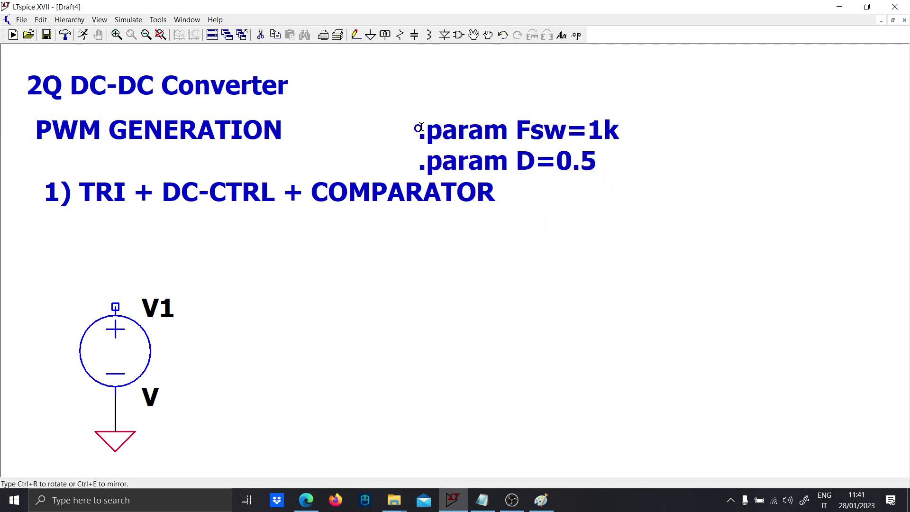
{"action": "left_click", "coordinate": [405, 98]}
- Change the parameter text from a comment to a SPICE directive
{"action": "right_click", "coordinate": [406, 99]}
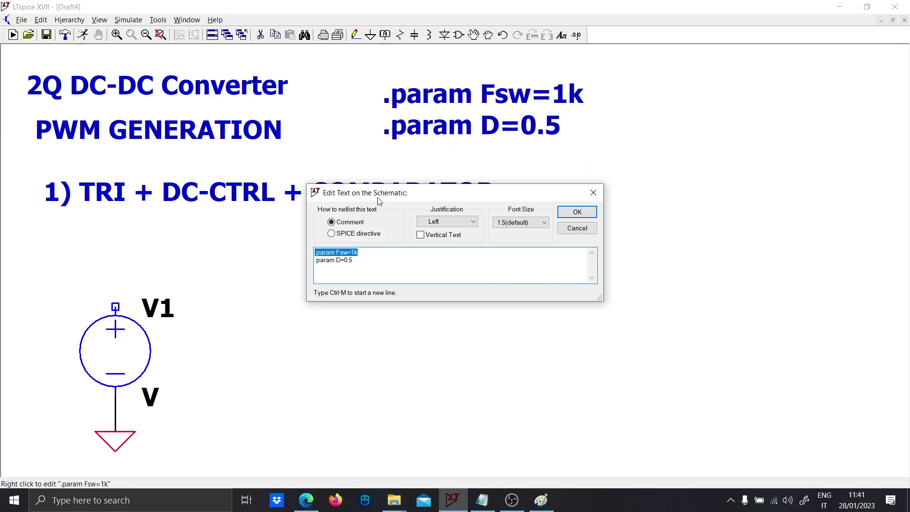
{"action": "left_click", "coordinate": [331, 234]}
{"action": "left_click", "coordinate": [577, 211]}
{"action": "scroll", "coordinate": [333, 171], "scroll_direction": "down", "scroll_amount": 3}
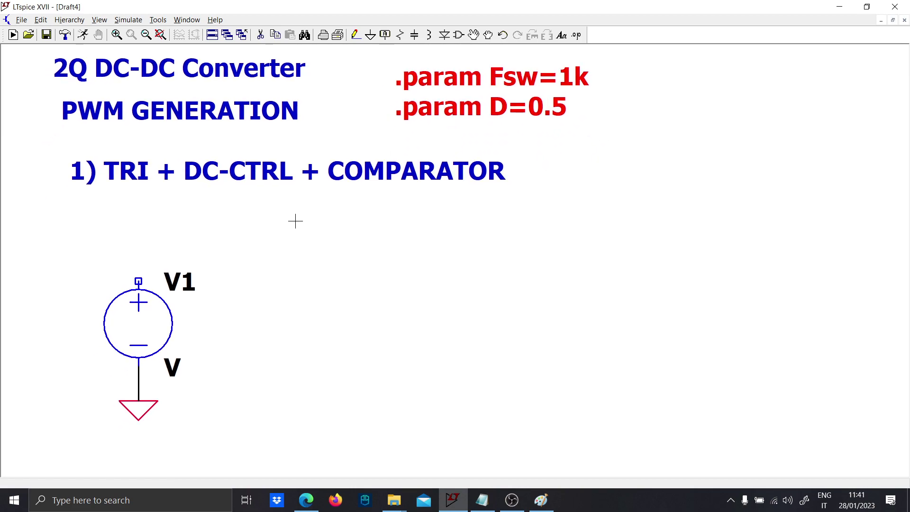
- Make source V1 a PULSE function with Vinitial 0, Von 3.3 and Tdelay 0
{"action": "scroll", "coordinate": [129, 331], "scroll_direction": "up", "scroll_amount": 3}
{"action": "right_click", "coordinate": [129, 331]}
{"action": "left_click", "coordinate": [536, 269]}
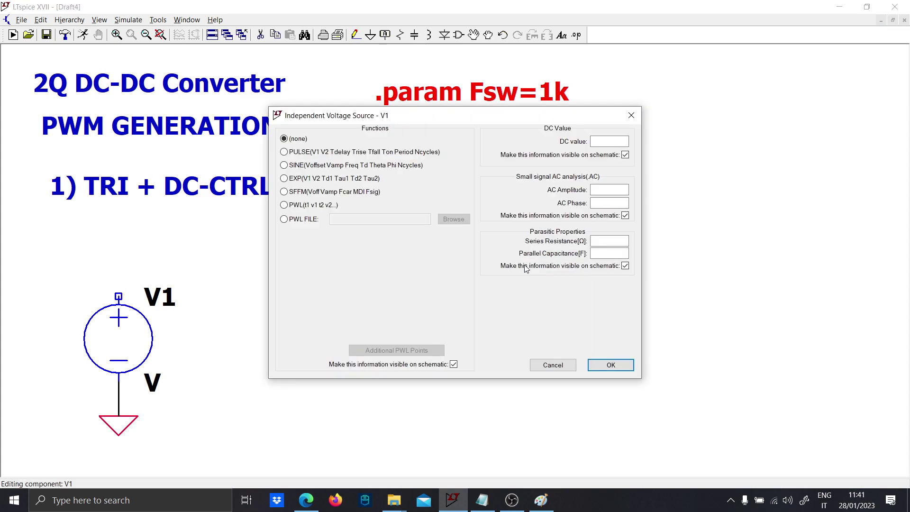
{"action": "left_click", "coordinate": [295, 152]}
{"action": "left_click", "coordinate": [427, 257]}
{"action": "type", "text": "3"}
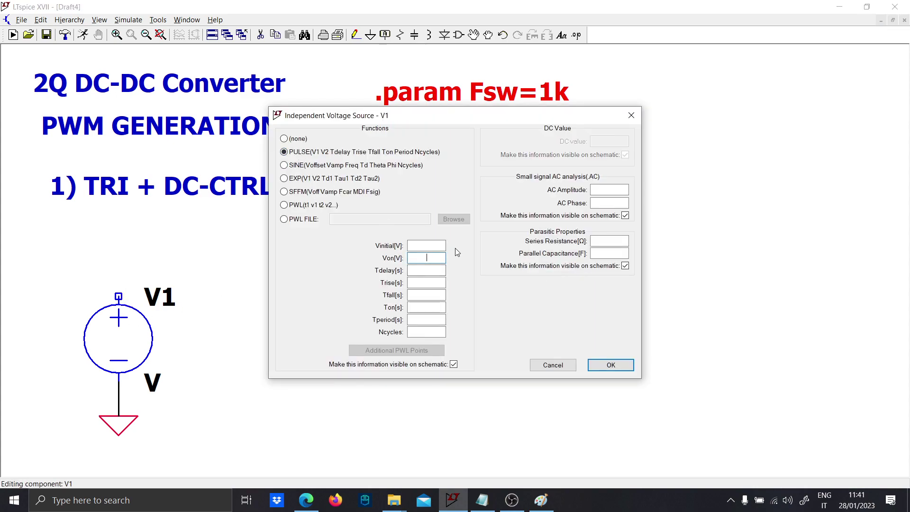
{"action": "type", "text": ".3"}
{"action": "left_click", "coordinate": [433, 246]}
{"action": "type", "text": "0"}
- Set the pulse's Trise and Tfall to {1/(2*Fs)} and its Ton to 1n
{"action": "left_click", "coordinate": [427, 281]}
{"action": "type", "text": "{1/(2*"}
{"action": "key", "text": "Caps_Lock"}
{"action": "type", "text": "F"}
{"action": "key", "text": "Caps_Lock"}
{"action": "type", "text": "s"}
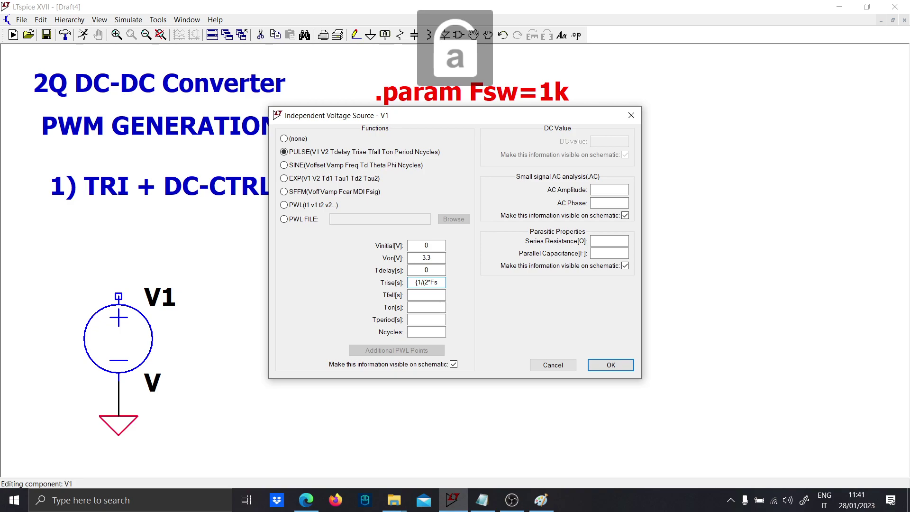
{"action": "type", "text": ")"}
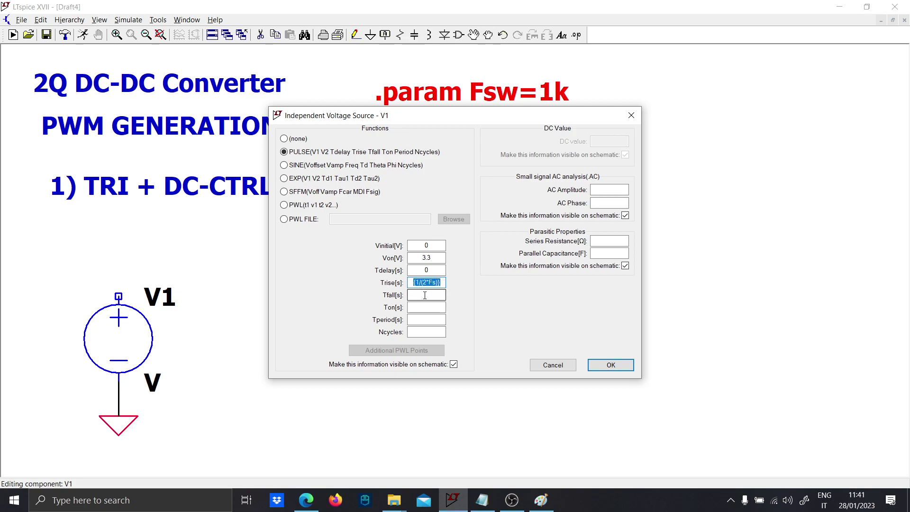
{"action": "key", "text": "Tab"}
{"action": "type", "text": "{1/(2*Fs)}"}
{"action": "type", "text": "1n"}
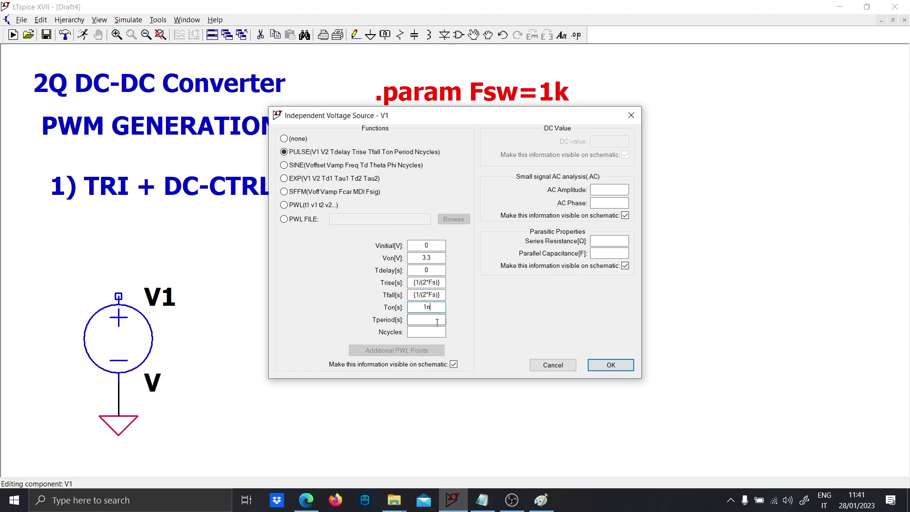
- Set the pulse's Tperiod to {1/Fs} and apply the source settings
{"action": "left_click", "coordinate": [437, 322]}
{"action": "type", "text": "{1/"}
{"action": "key", "text": "Caps_Lock"}
{"action": "key", "text": "Caps_Lock"}
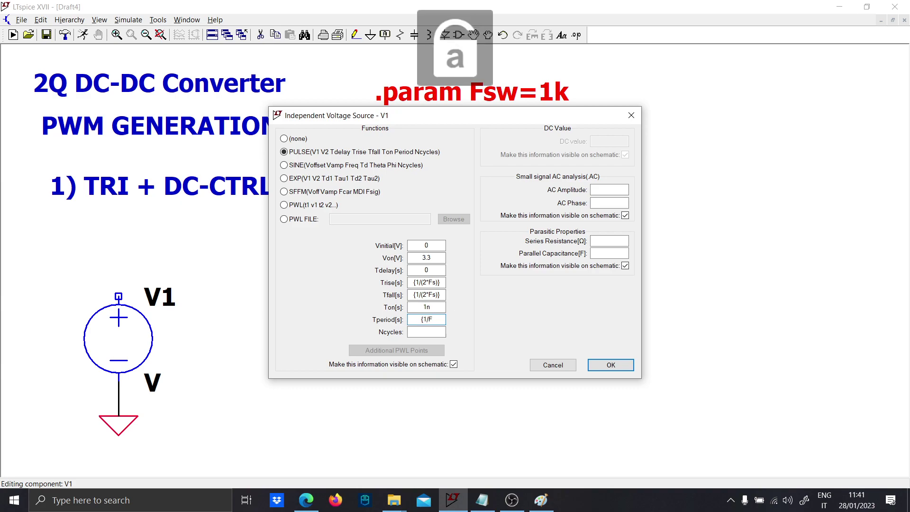
{"action": "type", "text": "Fs}"}
{"action": "key", "text": "Return"}
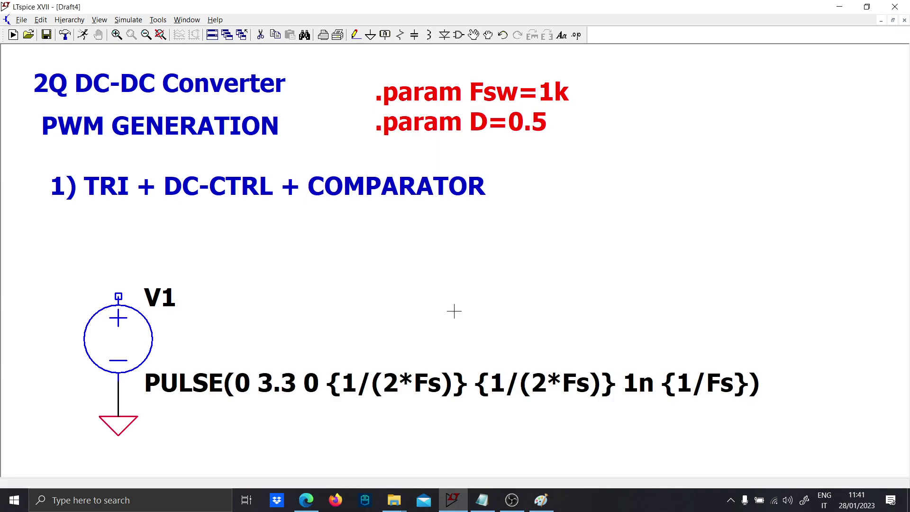
- Draw a short wire from V1's positive terminal and try a transient simulation with stop time {3/Fs}
{"action": "left_click", "coordinate": [118, 297]}
{"action": "left_click", "coordinate": [83, 34]}
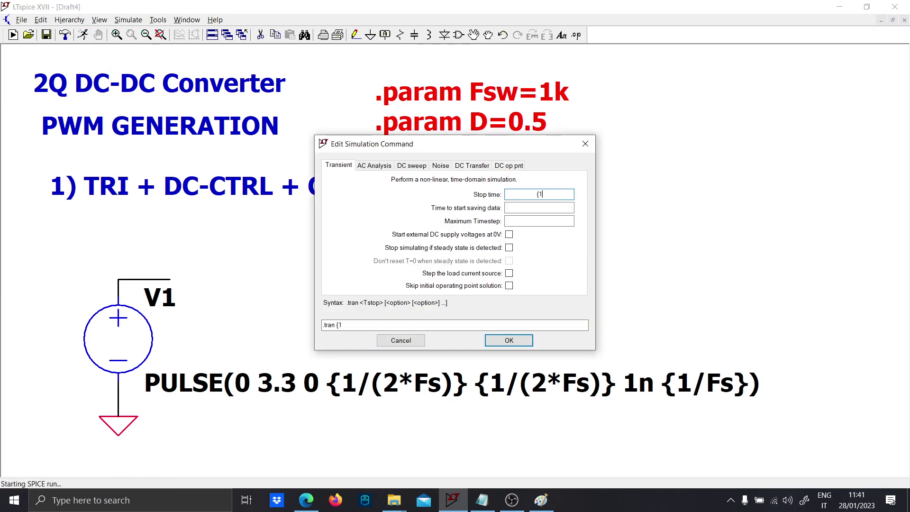
{"action": "type", "text": "{3/"}
{"action": "key", "text": "Caps_Lock"}
{"action": "type", "text": "F"}
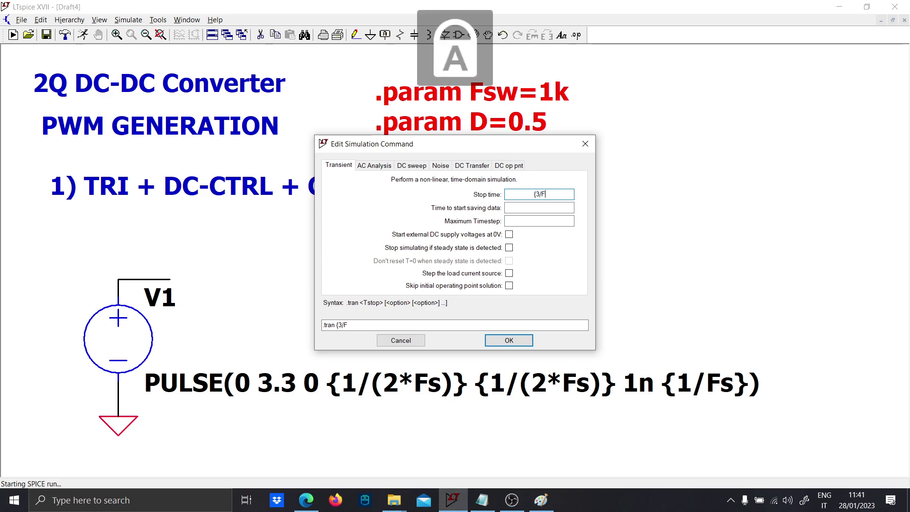
{"action": "type", "text": "s}"}
{"action": "key", "text": "Return"}
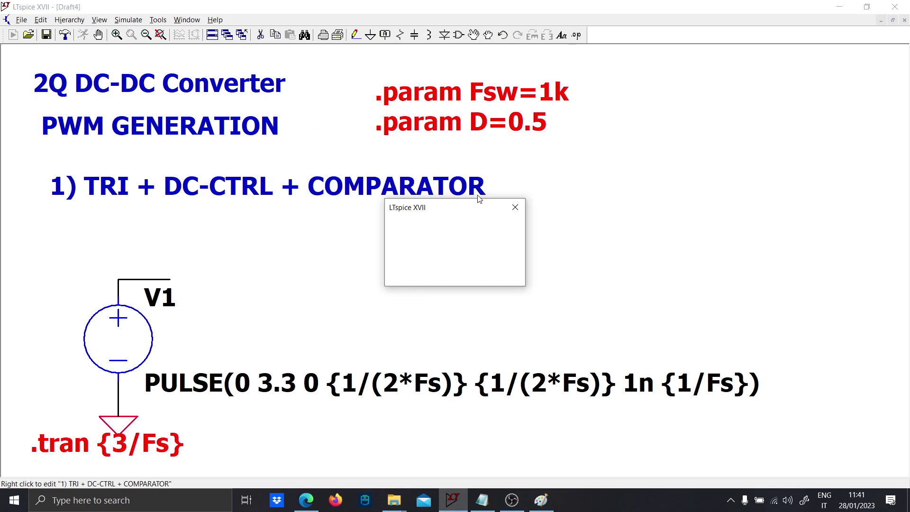
{"action": "left_click", "coordinate": [482, 272]}
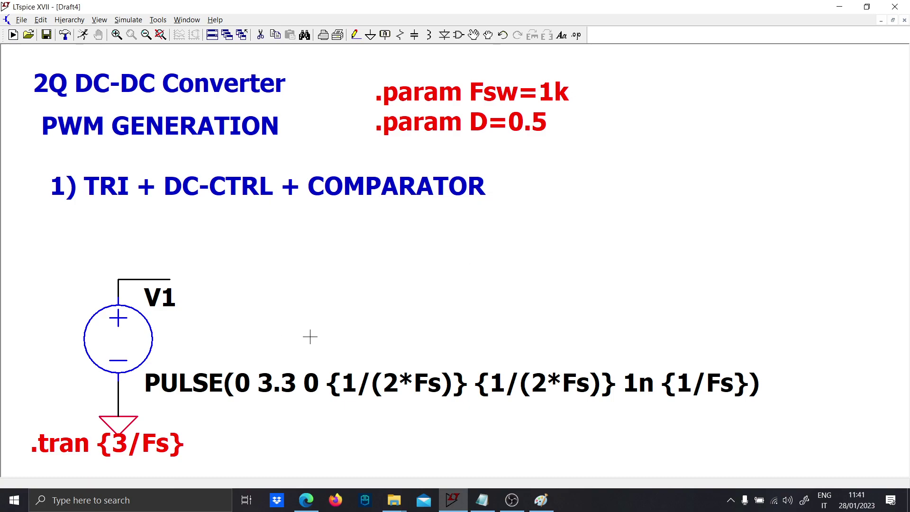
- Rename the parameter Fsw to Fs in the .param directive
{"action": "right_click", "coordinate": [479, 90]}
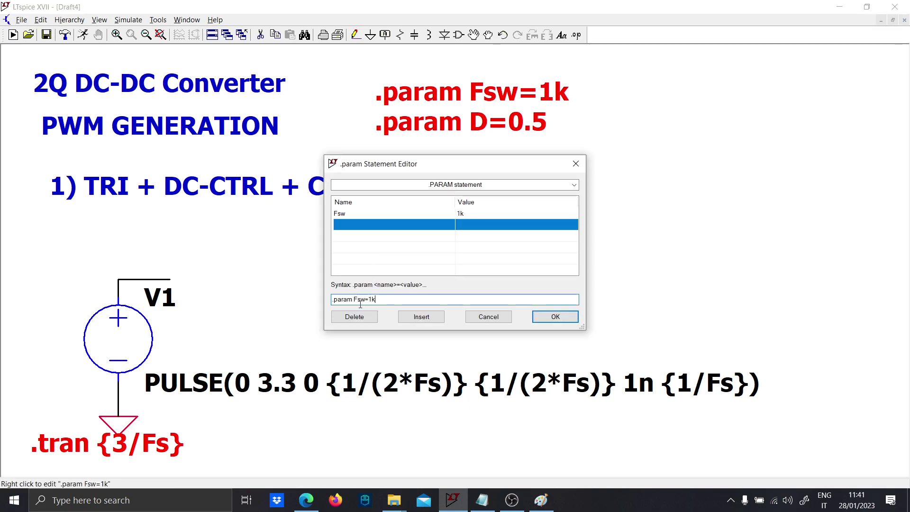
{"action": "left_click", "coordinate": [360, 300]}
{"action": "key", "text": "Delete"}
{"action": "key", "text": "Return"}
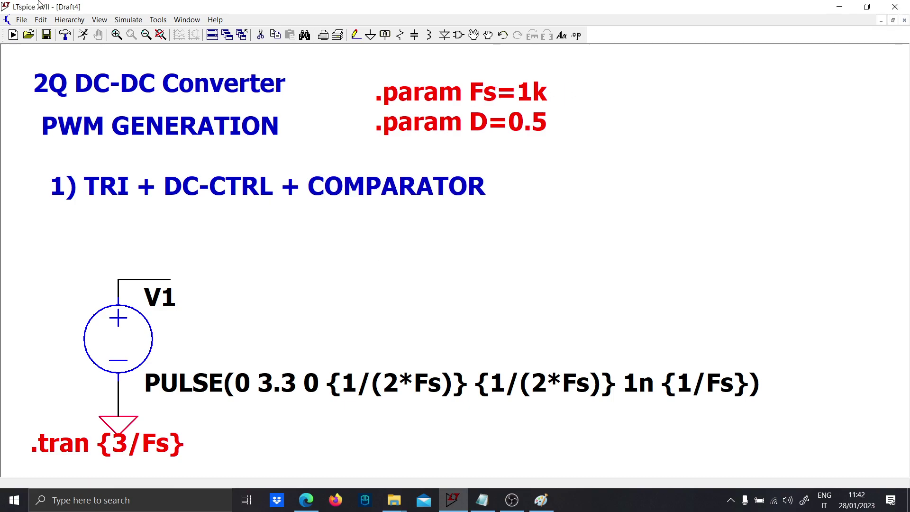
- Run the simulation and plot the voltage on V1's output wire
{"action": "left_click", "coordinate": [83, 35]}
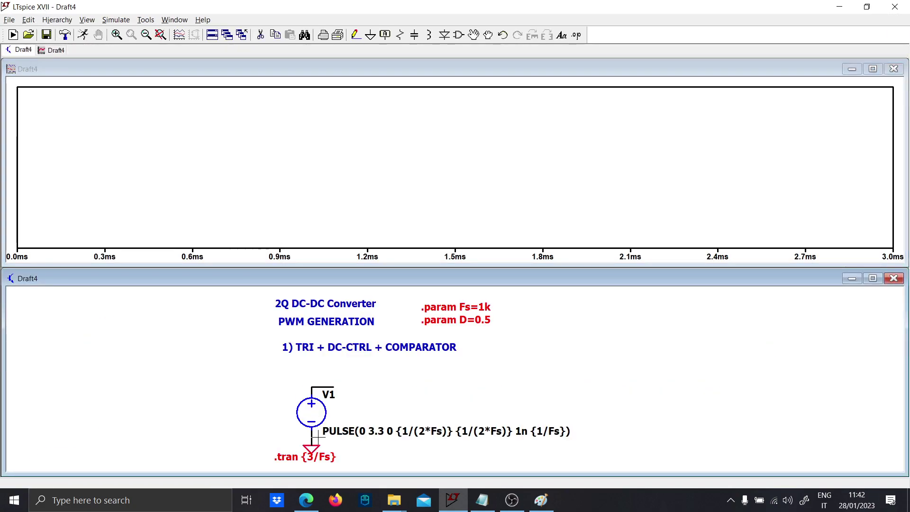
{"action": "left_click", "coordinate": [332, 387]}
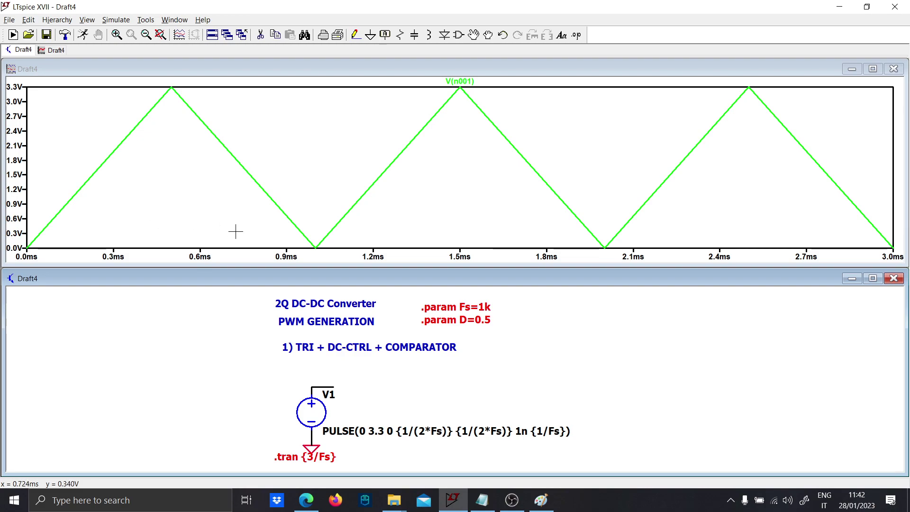
- Set the parameter Fs to 100k and rerun the simulation
{"action": "right_click", "coordinate": [485, 308]}
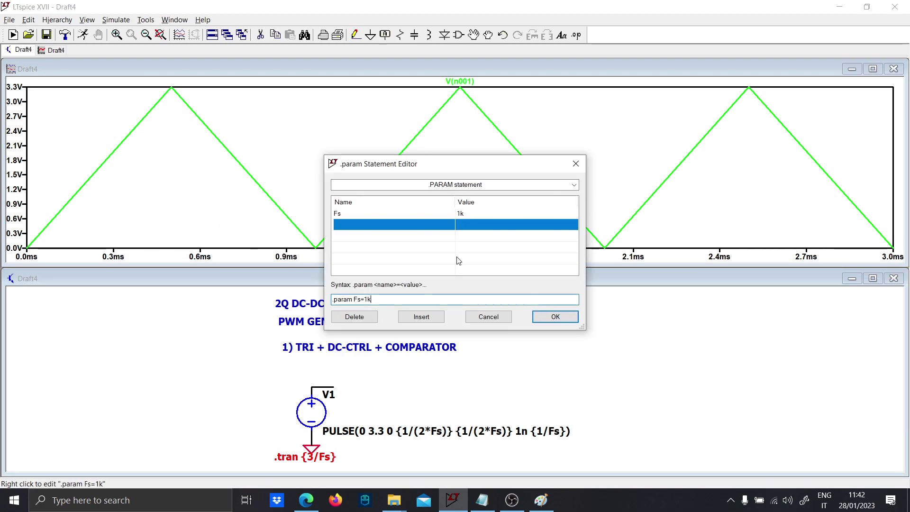
{"action": "key", "text": "Escape"}
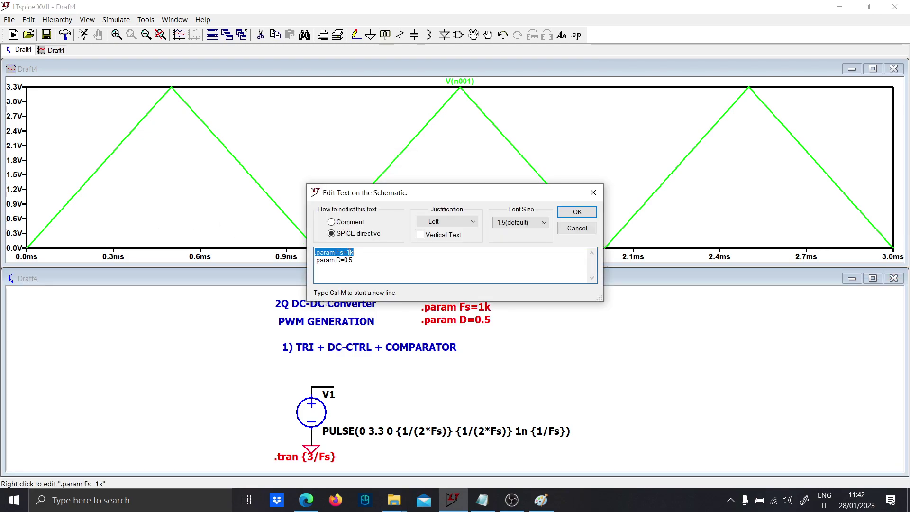
{"action": "left_click_drag", "start_coordinate": [381, 193], "coordinate": [689, 266]}
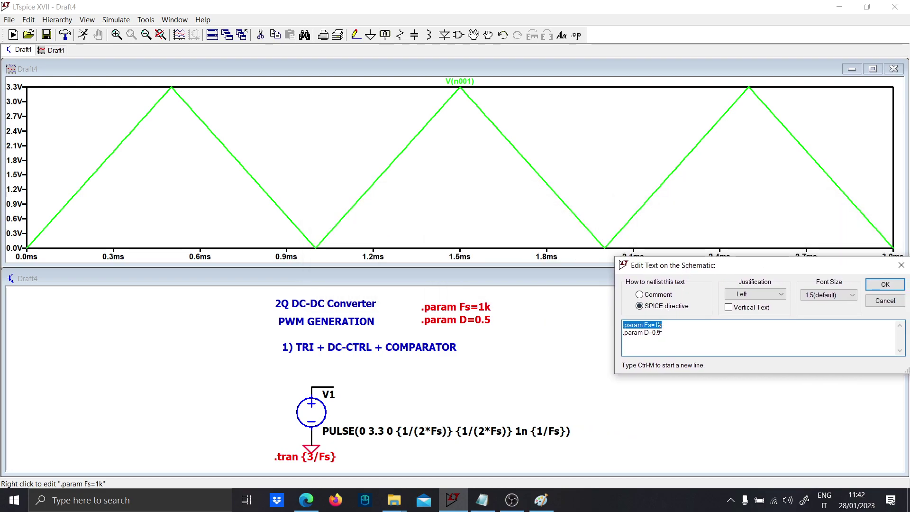
{"action": "left_click", "coordinate": [659, 327]}
{"action": "type", "text": "00"}
{"action": "key", "text": "Return"}
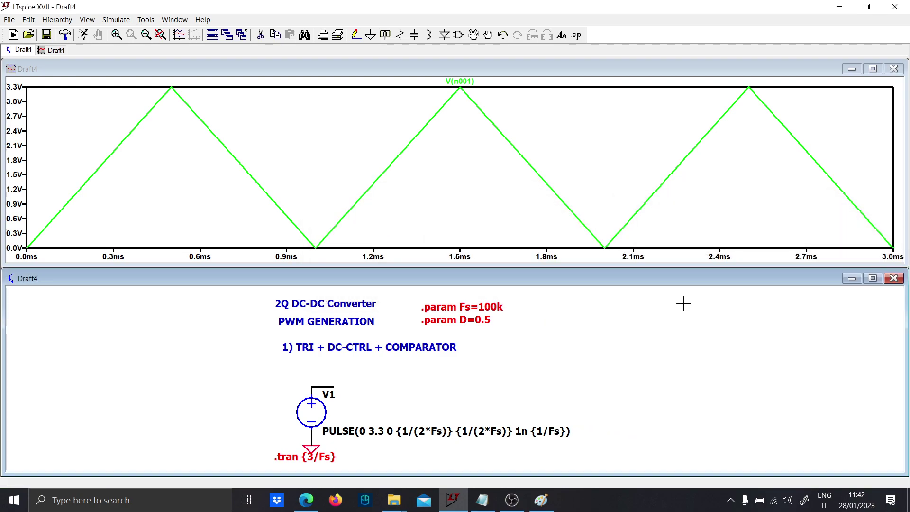
{"action": "left_click", "coordinate": [83, 35]}
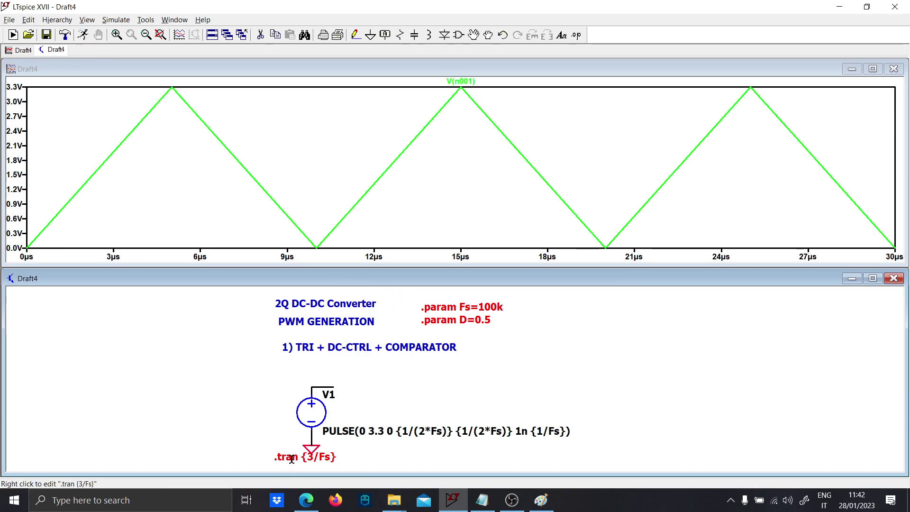
- Set the transient simulation's stop time to 10u and rerun the simulation
{"action": "right_click", "coordinate": [308, 456]}
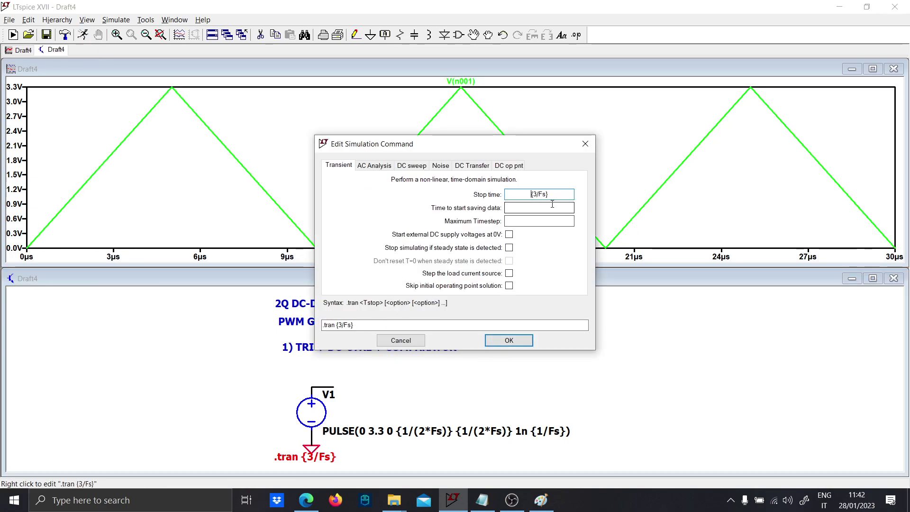
{"action": "left_click_drag", "start_coordinate": [556, 195], "coordinate": [467, 194]}
{"action": "type", "text": "1"}
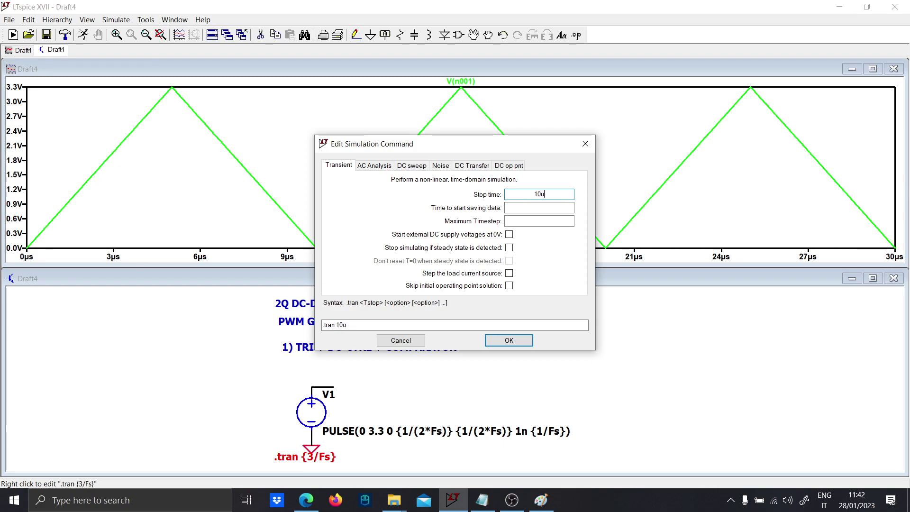
{"action": "type", "text": "0u"}
{"action": "key", "text": "Return"}
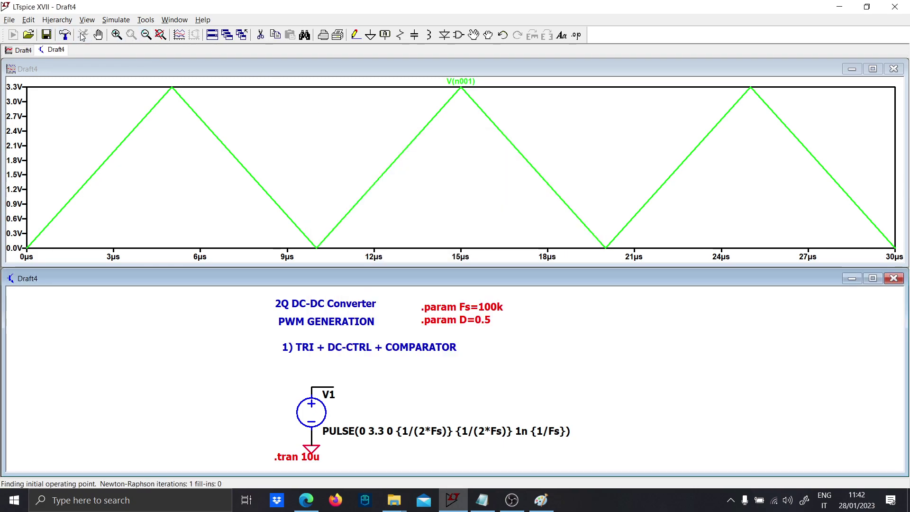
{"action": "left_click", "coordinate": [83, 35]}
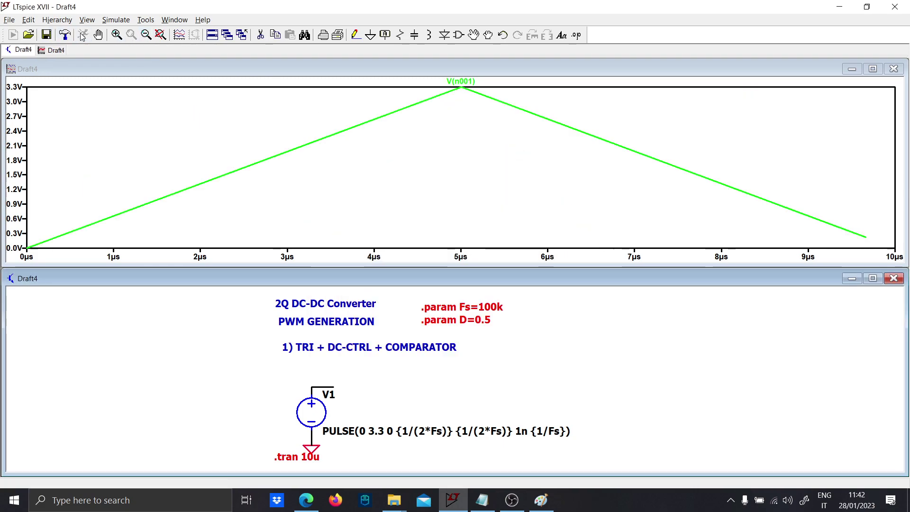
- Set the parameter Fs to 10000k and rerun the simulation
{"action": "right_click", "coordinate": [485, 309]}
{"action": "key", "text": "Escape"}
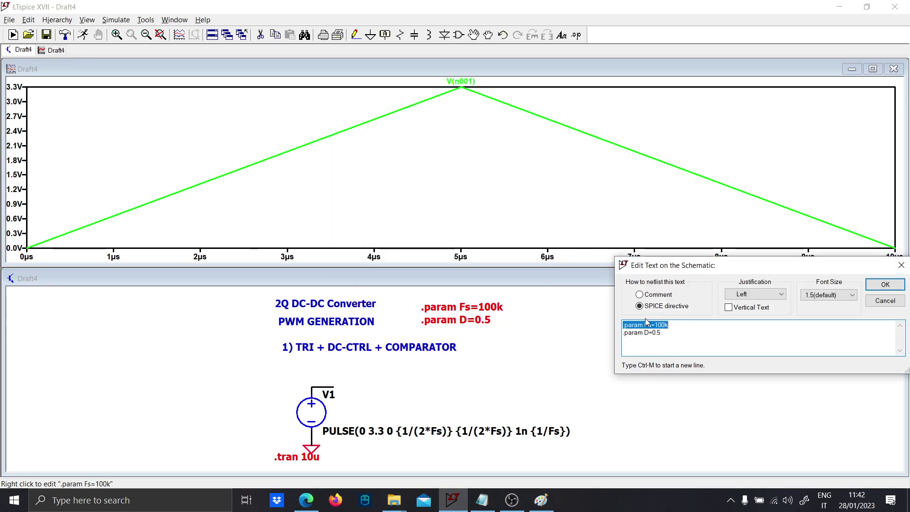
{"action": "left_click", "coordinate": [668, 325]}
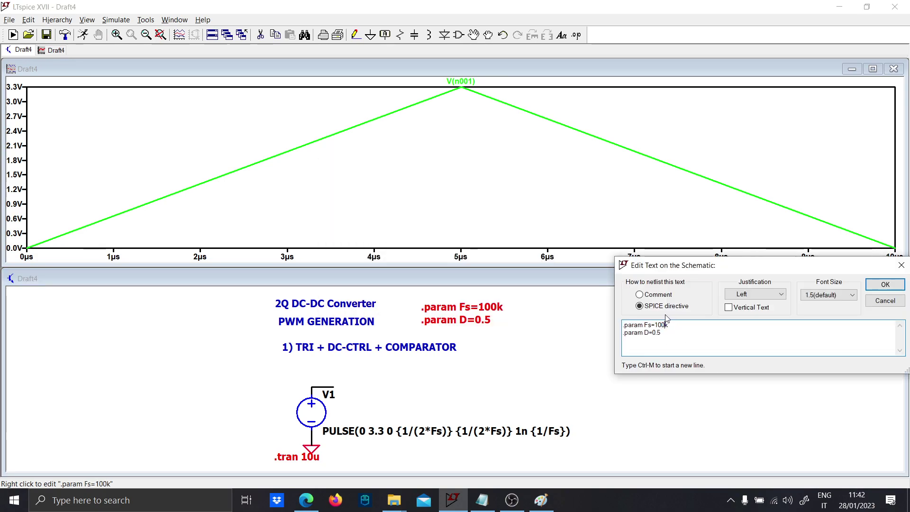
{"action": "type", "text": "00"}
{"action": "key", "text": "Return"}
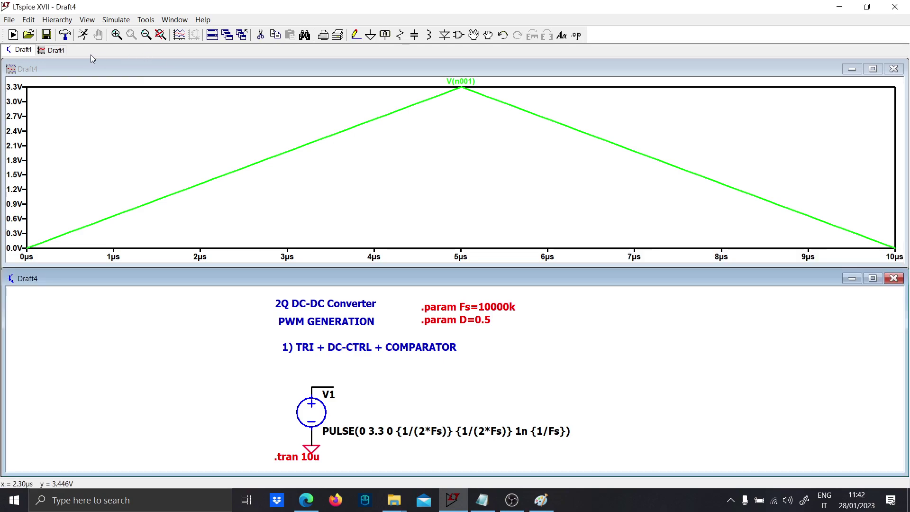
{"action": "left_click", "coordinate": [86, 36]}
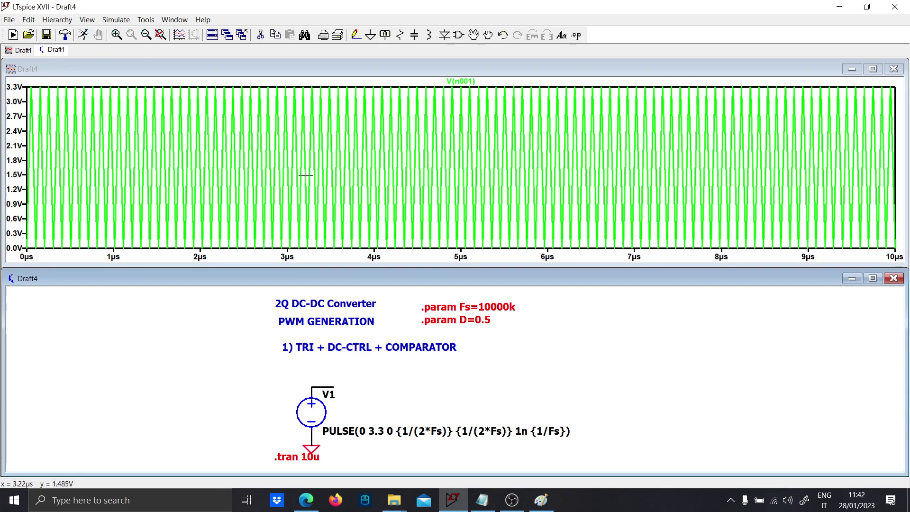
{"action": "right_click", "coordinate": [495, 306]}
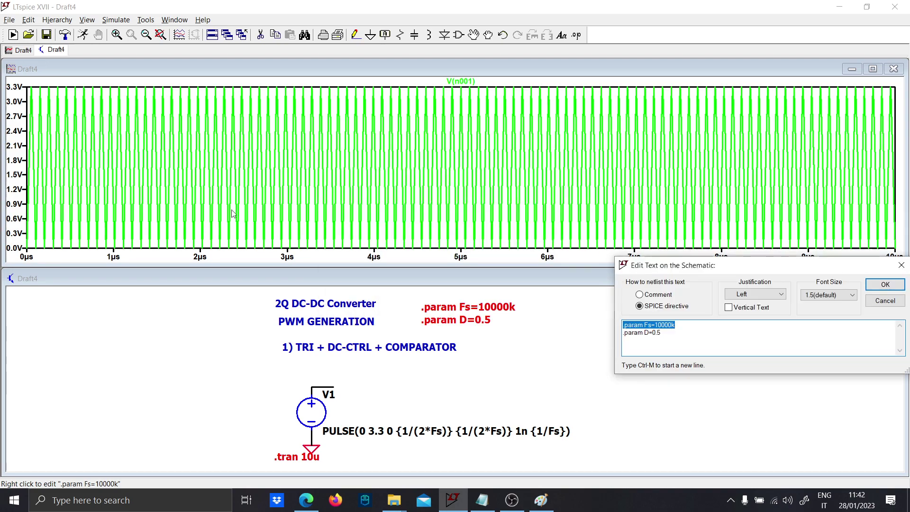
{"action": "left_click", "coordinate": [231, 210]}
{"action": "left_click_drag", "start_coordinate": [668, 326], "coordinate": [670, 325]}
{"action": "key", "text": "Escape"}
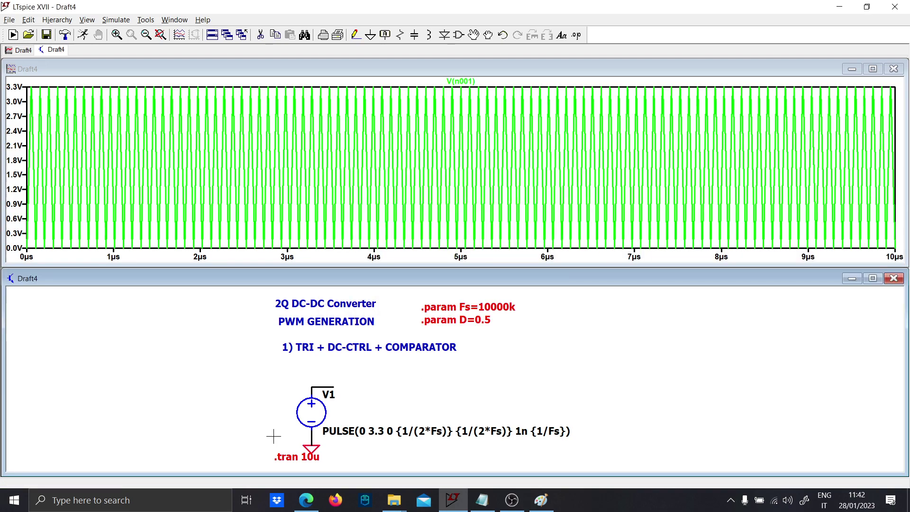
- Set the transient simulation's stop time to the expression {n/Fs}
{"action": "right_click", "coordinate": [293, 451]}
{"action": "double_click", "coordinate": [539, 195]}
{"action": "type", "text": "{"}
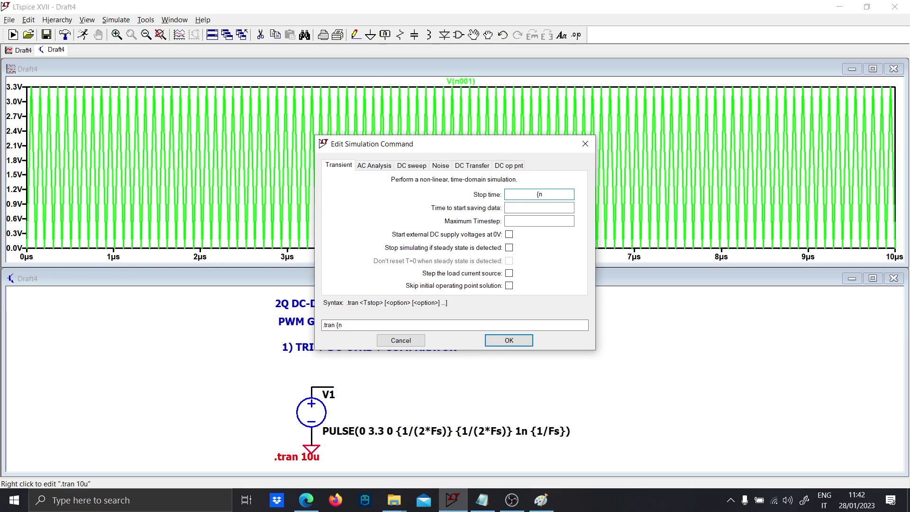
{"action": "type", "text": "n/F"}
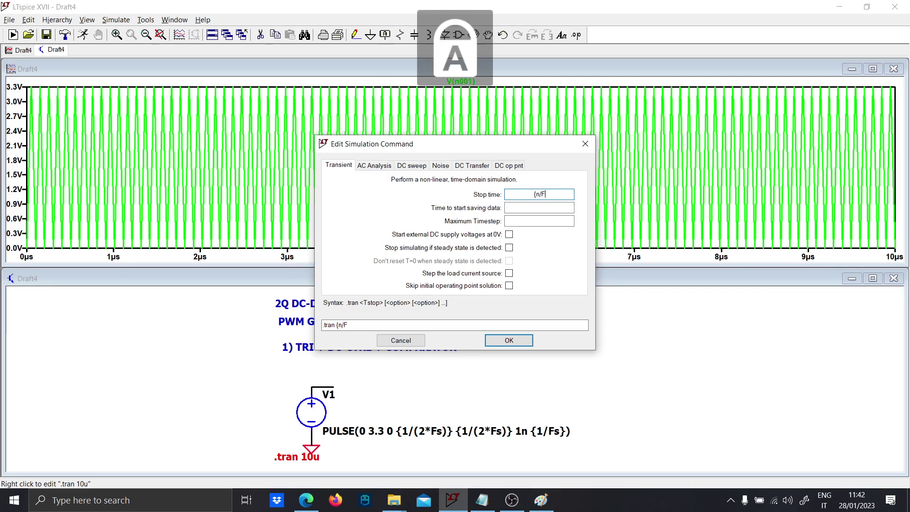
{"action": "type", "text": "s}"}
{"action": "key", "text": "Return"}
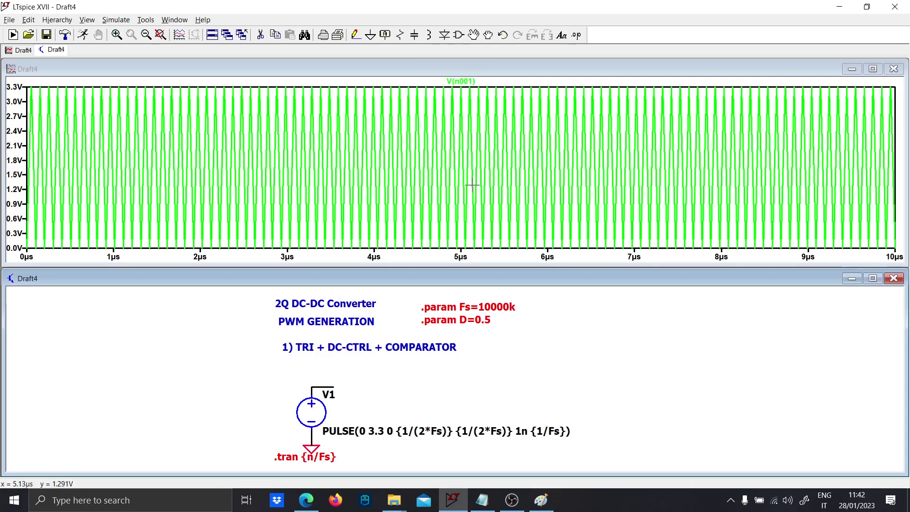
- Add the SPICE directive .param n=3 below the D parameter and rerun the simulation
{"action": "key", "text": "t"}
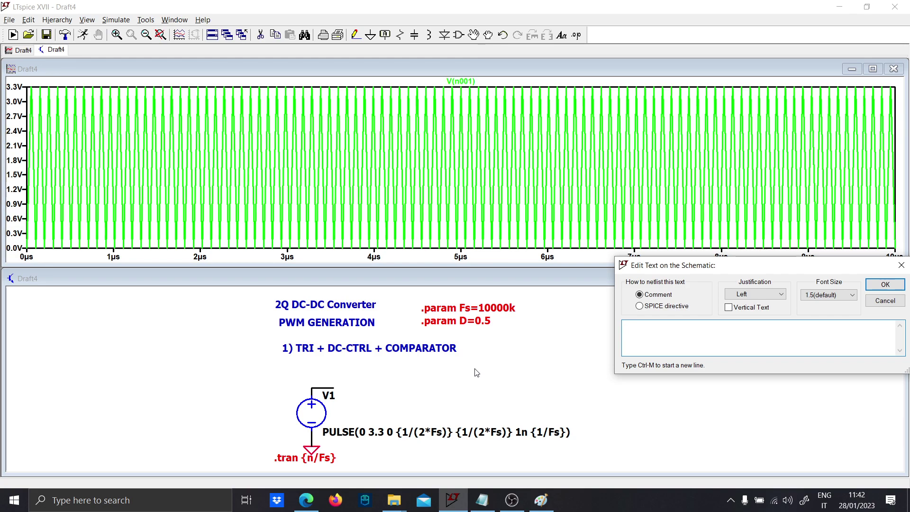
{"action": "left_click", "coordinate": [642, 306]}
{"action": "left_click", "coordinate": [638, 338]}
{"action": "type", "text": ".param n=3"}
{"action": "key", "text": "Return"}
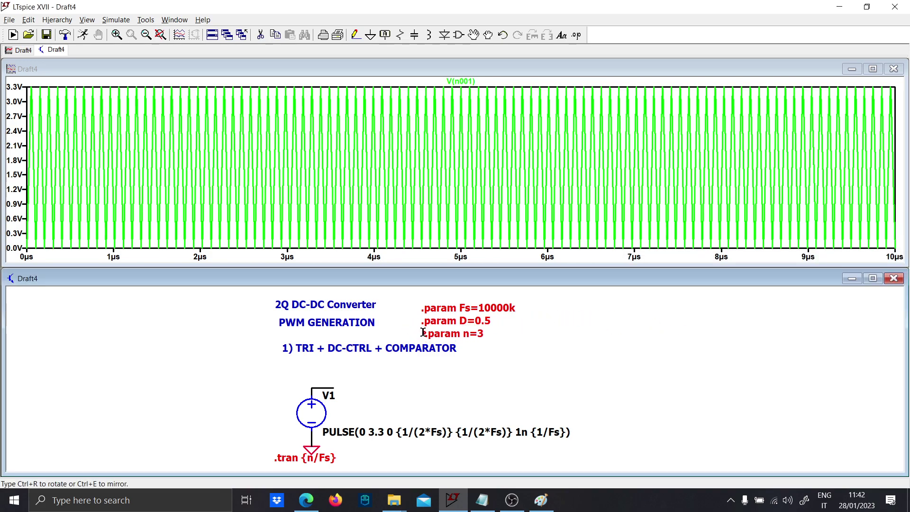
{"action": "left_click", "coordinate": [421, 333]}
{"action": "left_click", "coordinate": [84, 36]}
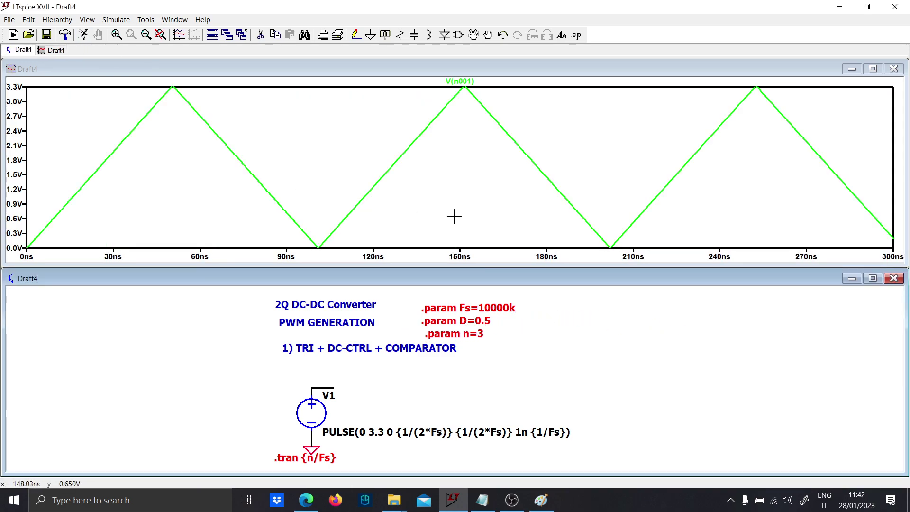
- Set the parameter Fs to 1k and rerun the simulation
{"action": "right_click", "coordinate": [512, 306]}
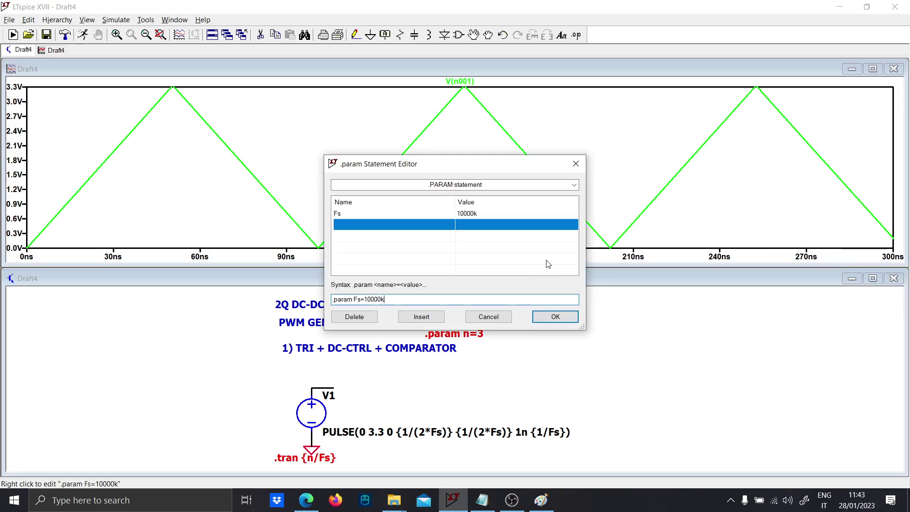
{"action": "left_click", "coordinate": [490, 215]}
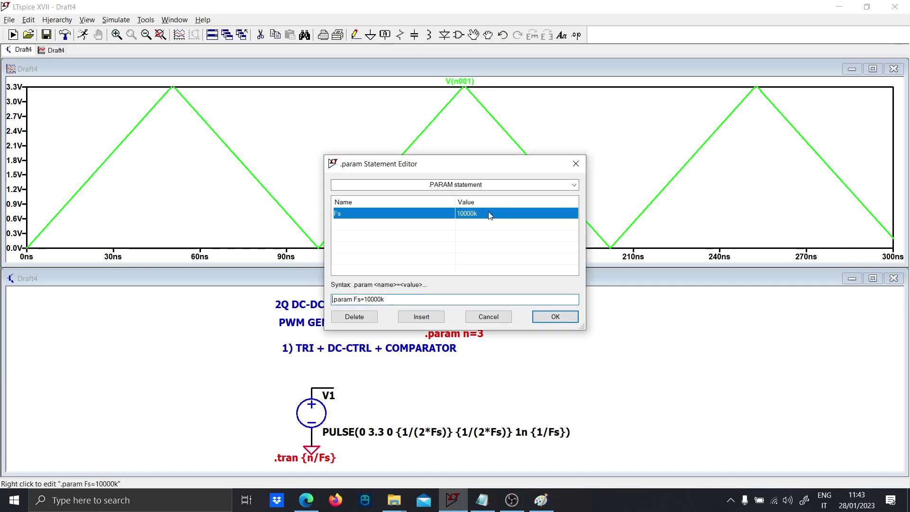
{"action": "left_click", "coordinate": [381, 299]}
{"action": "key", "text": "BackSpace"}
{"action": "key", "text": "BackSpace"}
{"action": "key", "text": "Return"}
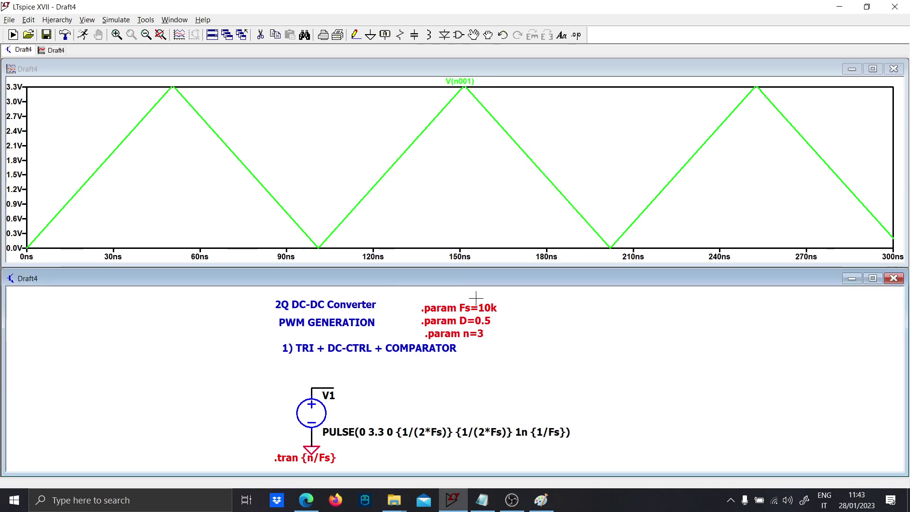
{"action": "right_click", "coordinate": [450, 305]}
{"action": "key", "text": "BackSpace"}
{"action": "key", "text": "Return"}
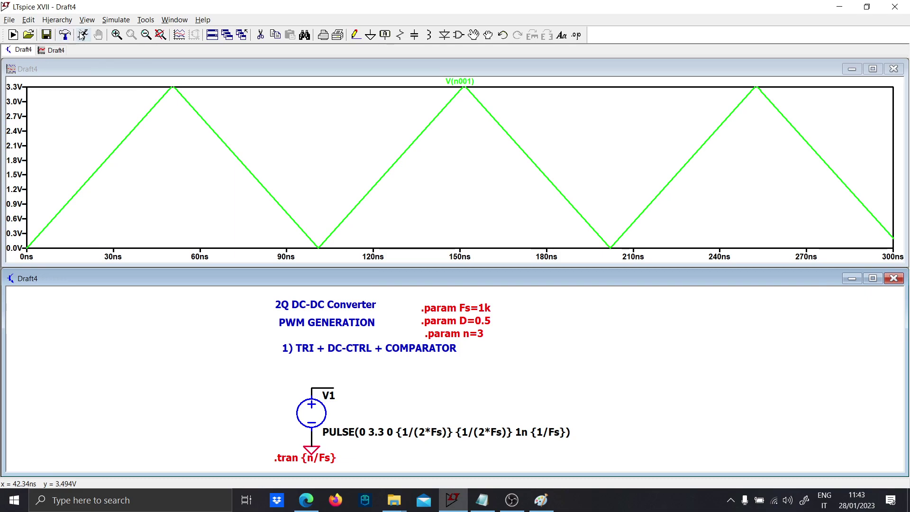
{"action": "left_click", "coordinate": [83, 34]}
- Place a second voltage source horizontally beside V1 with a rotated ground on its negative terminal
{"action": "left_click_drag", "start_coordinate": [480, 355], "coordinate": [377, 343]}
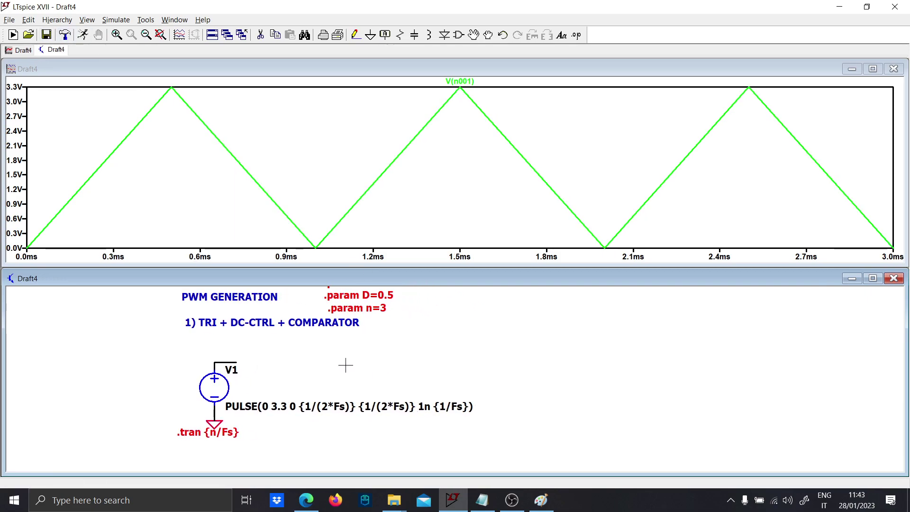
{"action": "key", "text": "v"}
{"action": "key", "text": "ctrl+r"}
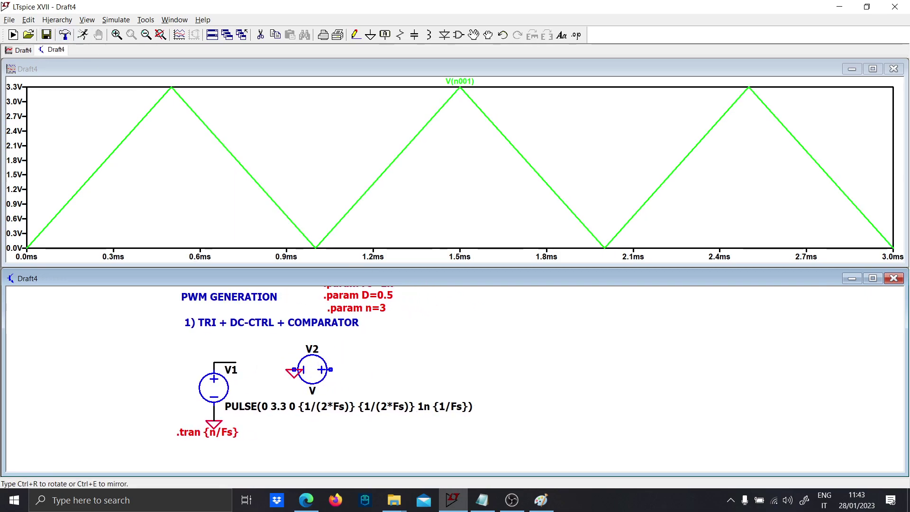
{"action": "key", "text": "ctrl+r"}
{"action": "left_click", "coordinate": [294, 370]}
{"action": "key", "text": "Escape"}
- Draw a short wire outward from V2's positive terminal
{"action": "key", "text": "F3"}
{"action": "left_click", "coordinate": [331, 370]}
{"action": "left_click", "coordinate": [345, 370]}
{"action": "key", "text": "Escape"}
- Label V1's output wire with the net name Tri
{"action": "key", "text": "F4"}
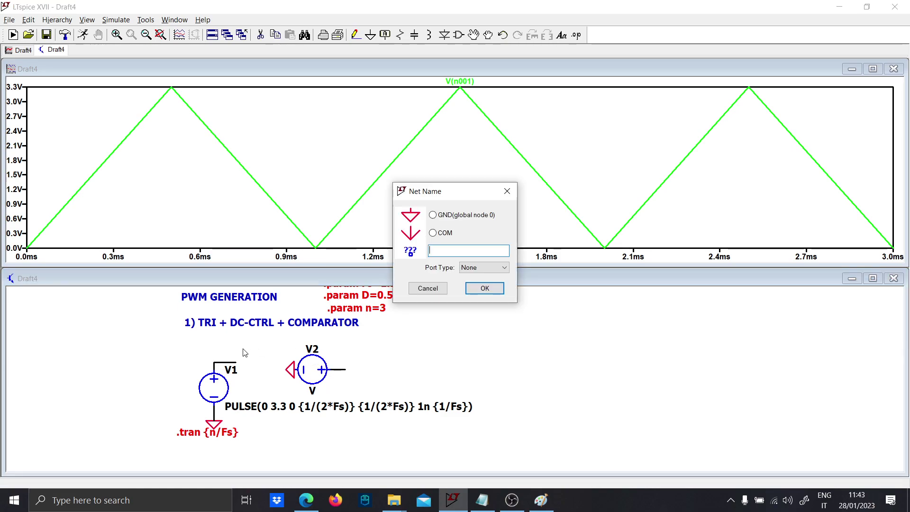
{"action": "key", "text": "Caps_Lock"}
{"action": "type", "text": "T"}
{"action": "key", "text": "Caps_Lock"}
{"action": "type", "text": "ri"}
{"action": "key", "text": "Return"}
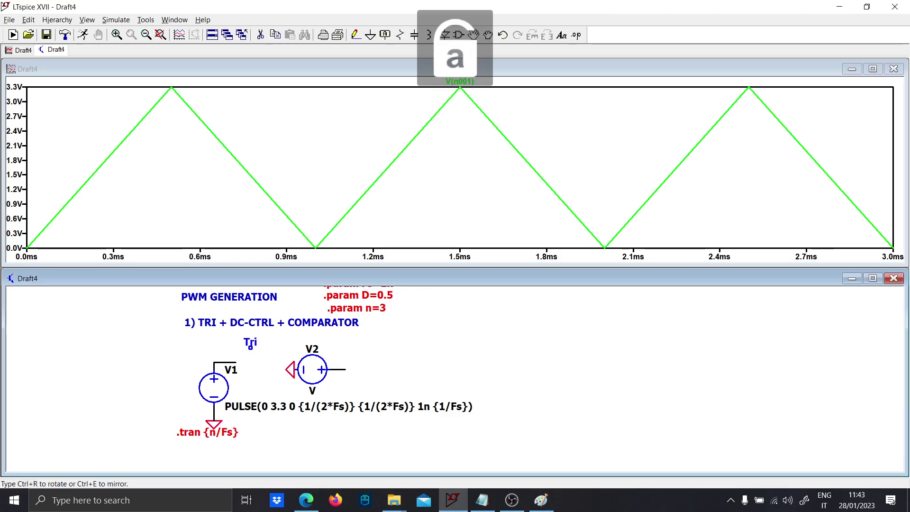
{"action": "left_click", "coordinate": [236, 362]}
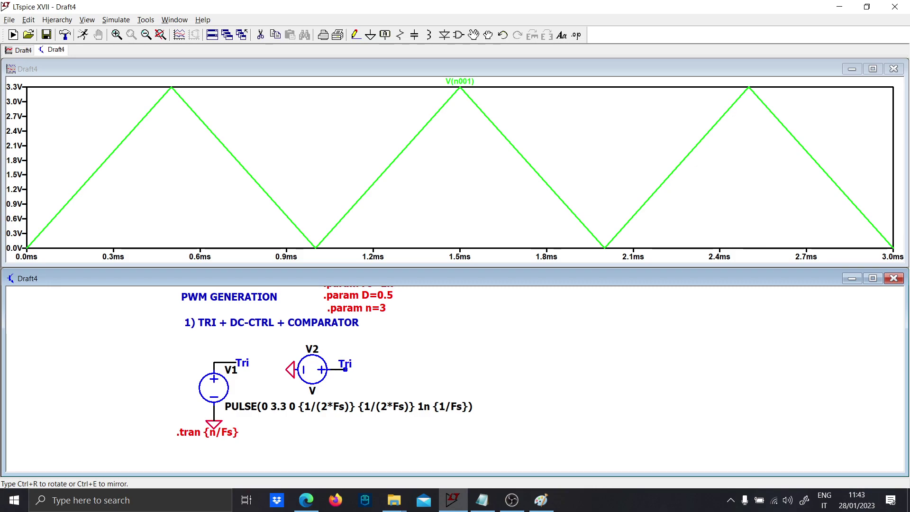
- Label V2's output wire with the net name Ctr
{"action": "left_click", "coordinate": [345, 370]}
{"action": "key", "text": "F4"}
{"action": "key", "text": "Caps_Lock"}
{"action": "type", "text": "C"}
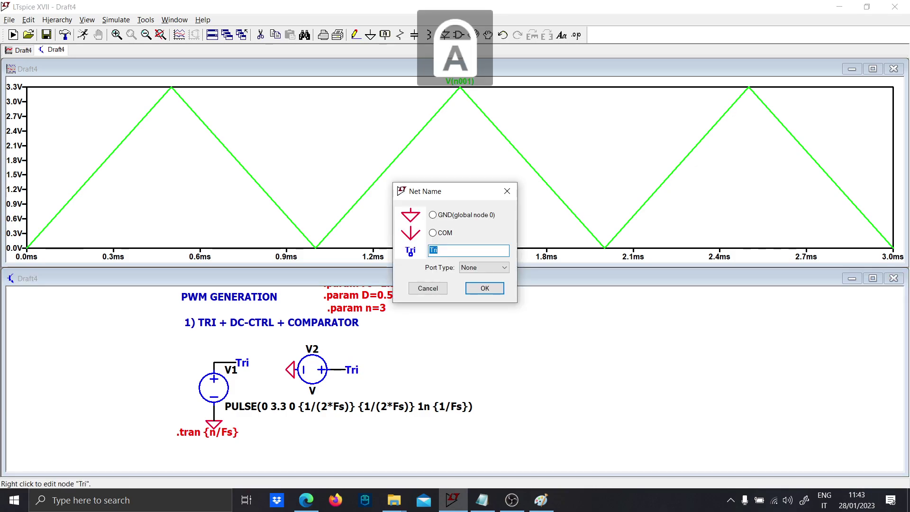
{"action": "key", "text": "Caps_Lock"}
{"action": "type", "text": "tr"}
{"action": "key", "text": "Return"}
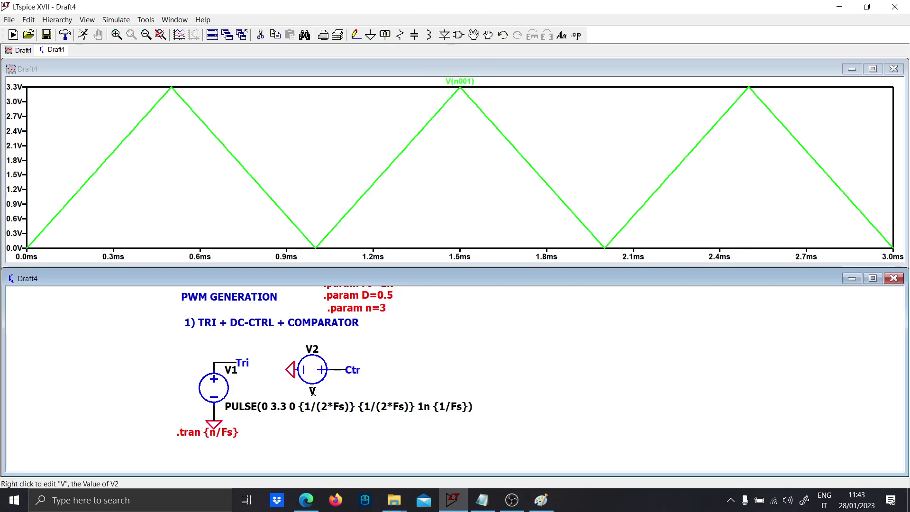
- Set V2's value to 1, then rerun the simulation with the Ctr net's voltage added to the plot
{"action": "right_click", "coordinate": [313, 391]}
{"action": "type", "text": "1"}
{"action": "key", "text": "Return"}
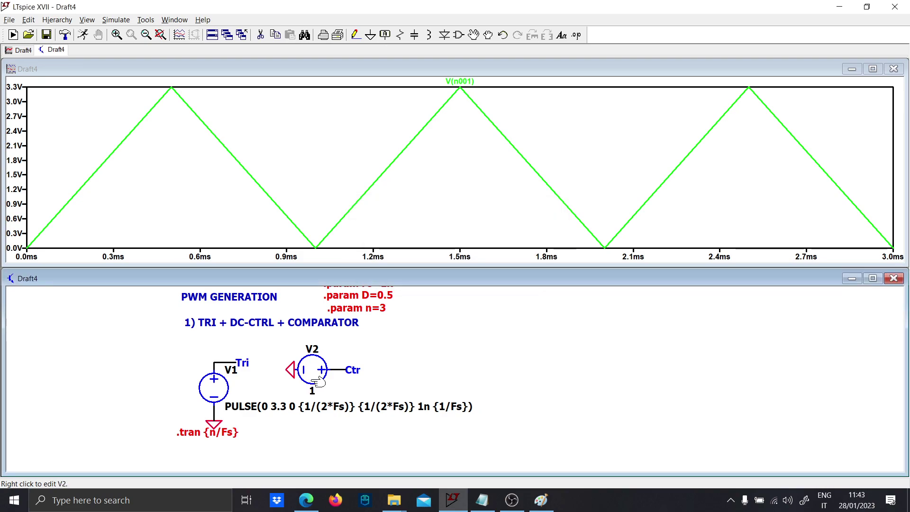
{"action": "left_click", "coordinate": [88, 35]}
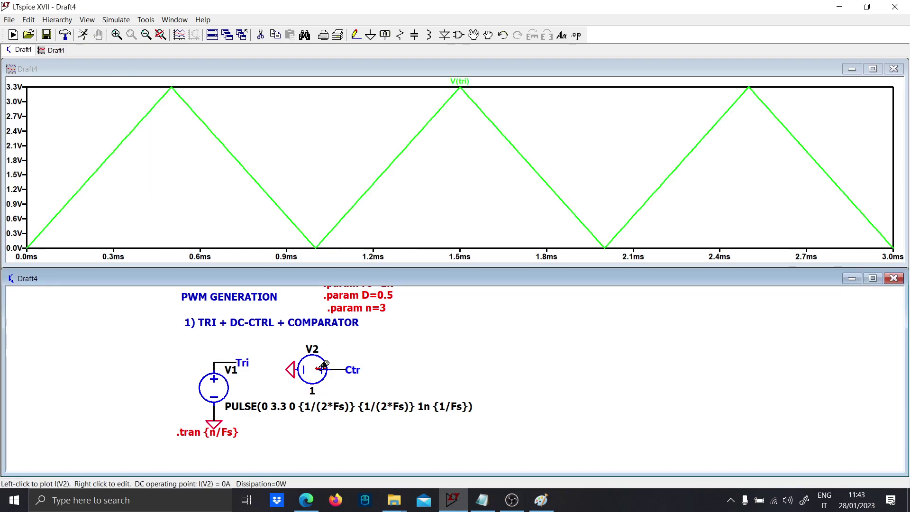
{"action": "left_click", "coordinate": [335, 369]}
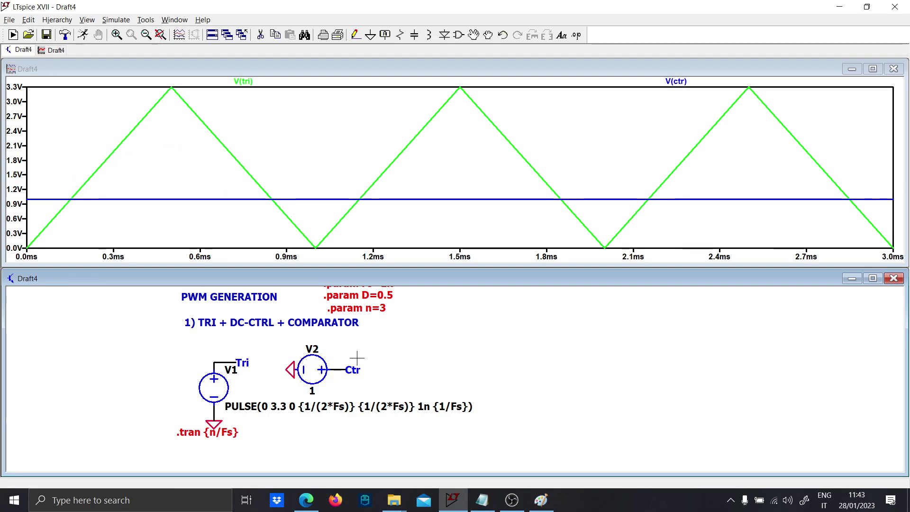
- Rotate V2 upright together with its ground and Ctr label, and move V1's PULSE text below the .tran directive
{"action": "key", "text": "F7"}
{"action": "left_click_drag", "start_coordinate": [354, 384], "coordinate": [267, 334]}
{"action": "key", "text": "ctrl+r"}
{"action": "key", "text": "ctrl+r"}
{"action": "key", "text": "ctrl+r"}
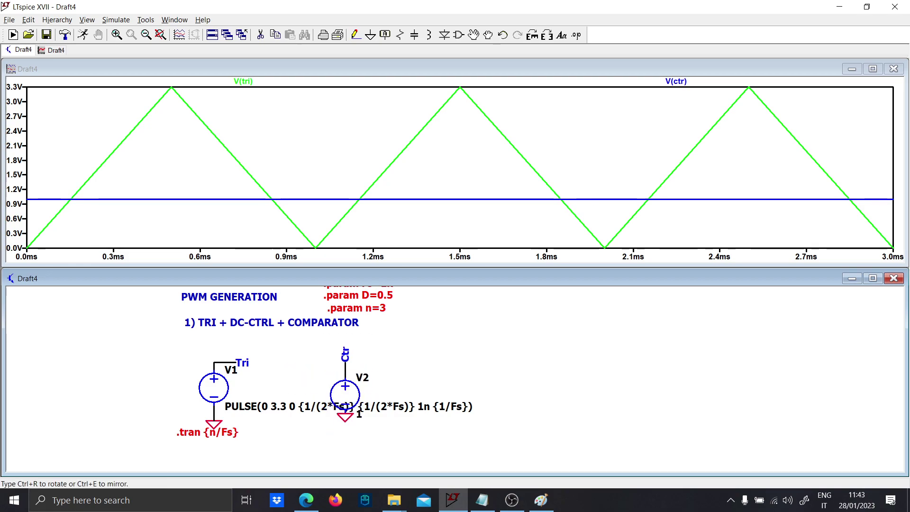
{"action": "left_click", "coordinate": [293, 394]}
{"action": "left_click", "coordinate": [295, 402]}
{"action": "left_click", "coordinate": [277, 404]}
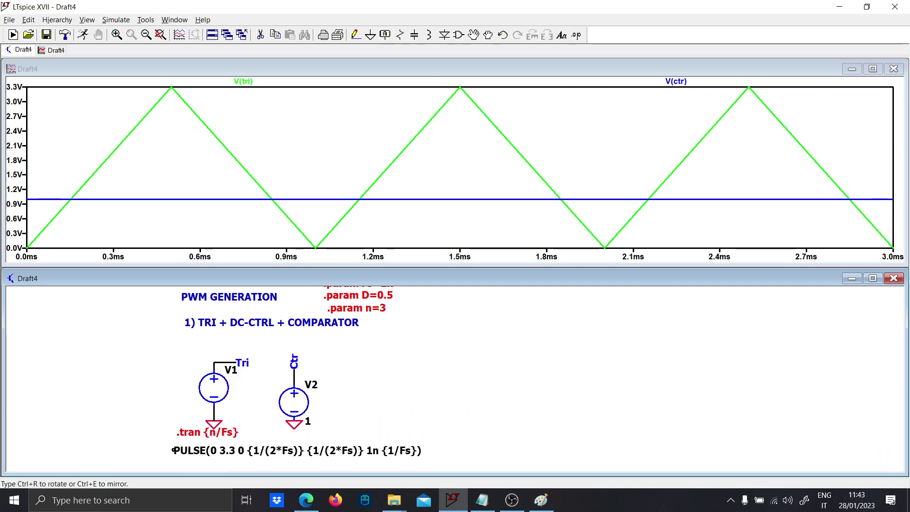
{"action": "left_click", "coordinate": [382, 388]}
{"action": "key", "text": "g"}
{"action": "left_click", "coordinate": [382, 406]}
{"action": "right_click", "coordinate": [399, 371]}
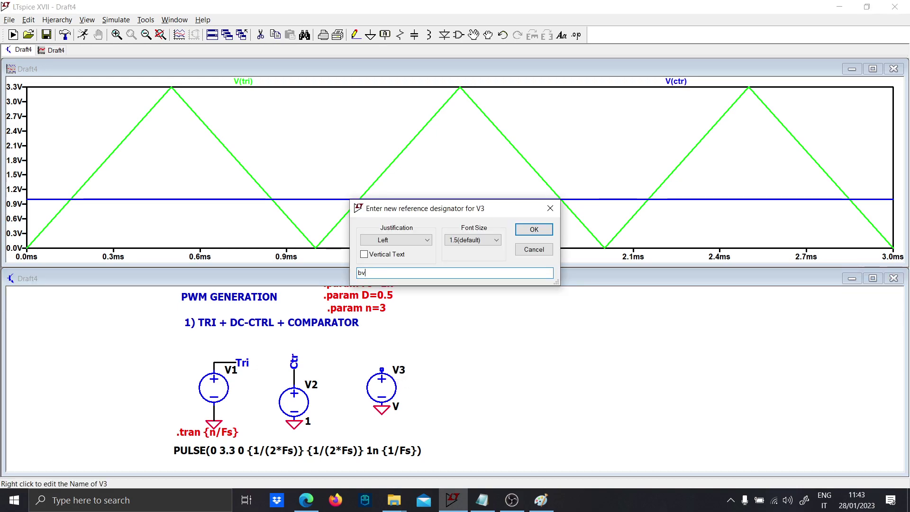
{"action": "type", "text": "bv"}
{"action": "key", "text": "Caps_Lock"}
{"action": "key", "text": "BackSpace"}
{"action": "key", "text": "BackSpace"}
{"action": "key", "text": "Escape"}
{"action": "key", "text": "F5"}
{"action": "left_click_drag", "start_coordinate": [433, 423], "coordinate": [368, 370]}
- Place a bv behavioural voltage source to the right of V2
{"action": "key", "text": "F2"}
{"action": "type", "text": "bv"}
{"action": "key", "text": "Return"}
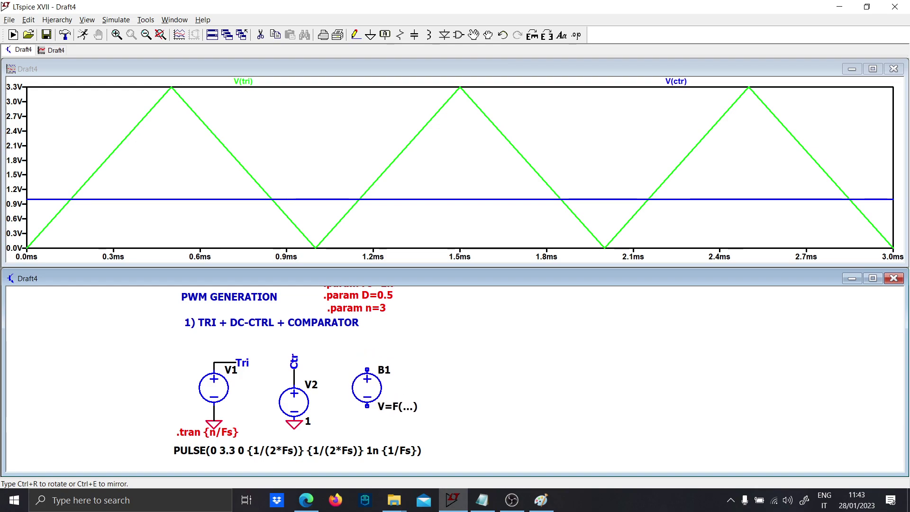
{"action": "left_click", "coordinate": [368, 368]}
{"action": "key", "text": "Escape"}
- Connect B1's negative terminal to a ground through a short wire
{"action": "key", "text": "F3"}
{"action": "left_click", "coordinate": [367, 406]}
{"action": "left_click", "coordinate": [367, 414]}
{"action": "key", "text": "g"}
{"action": "left_click", "coordinate": [367, 414]}
{"action": "key", "text": "Escape"}
{"action": "right_click", "coordinate": [403, 418]}
{"action": "key", "text": "Escape"}
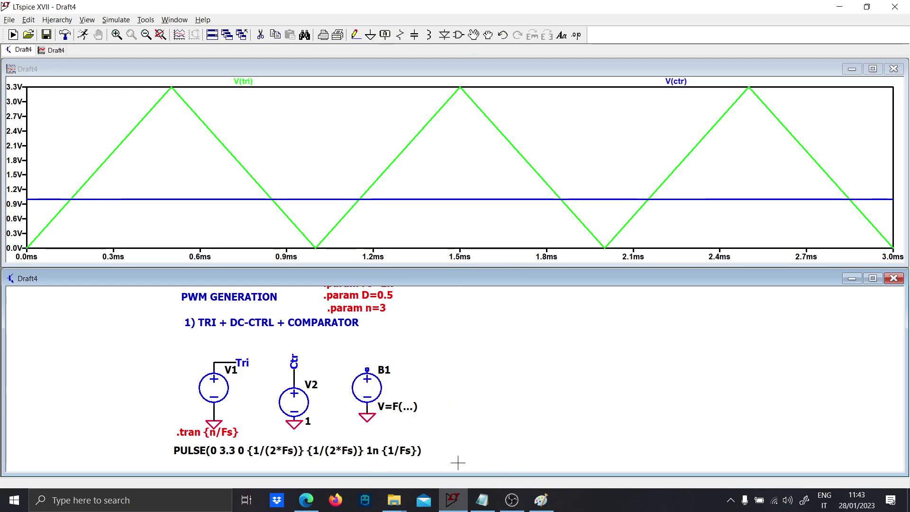
- Set B1's value to the comparison expression If(V(Tri)>V(Ctr)),1,0)
{"action": "right_click", "coordinate": [407, 409]}
{"action": "type", "text": "IF"}
{"action": "key", "text": "Caps_Lock"}
{"action": "type", "text": "("}
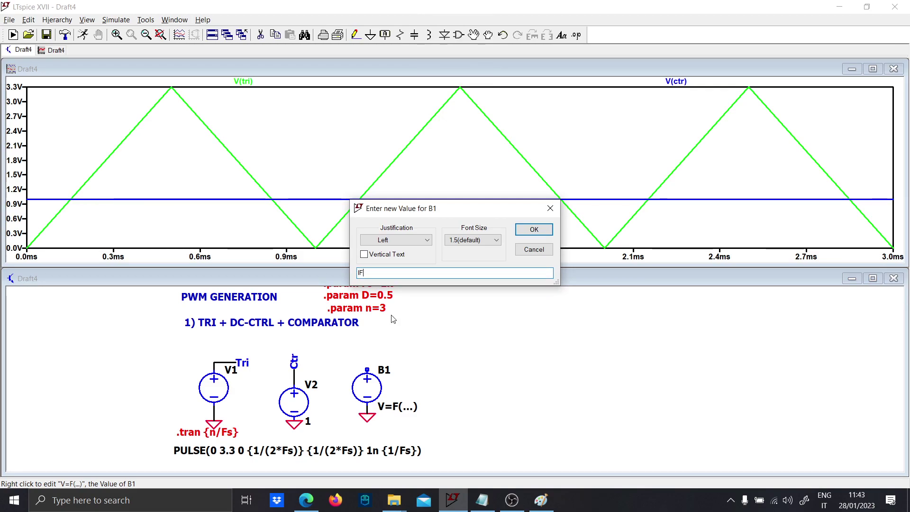
{"action": "key", "text": "Caps_Lock"}
{"action": "key", "text": "BackSpace"}
{"action": "type", "text": "f(V"}
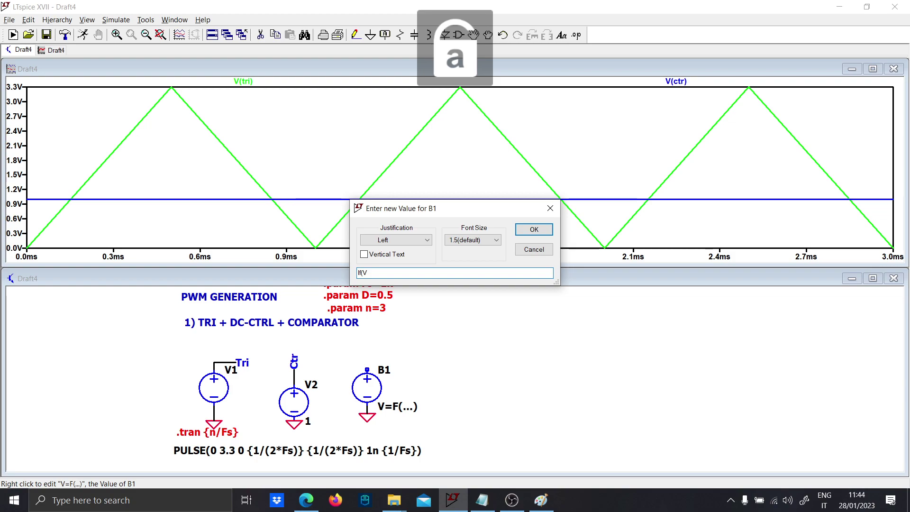
{"action": "type", "text": "(Tri)>"}
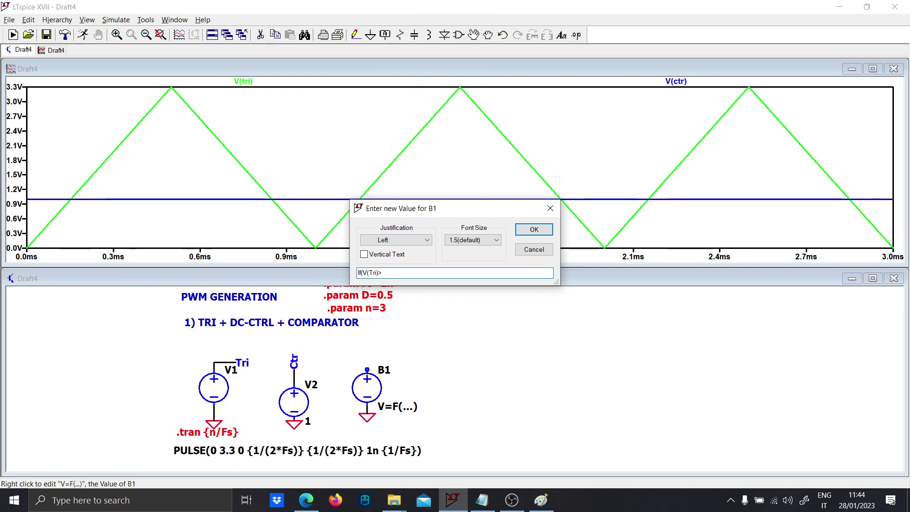
{"action": "type", "text": "V"}
{"action": "key", "text": "Caps_Lock"}
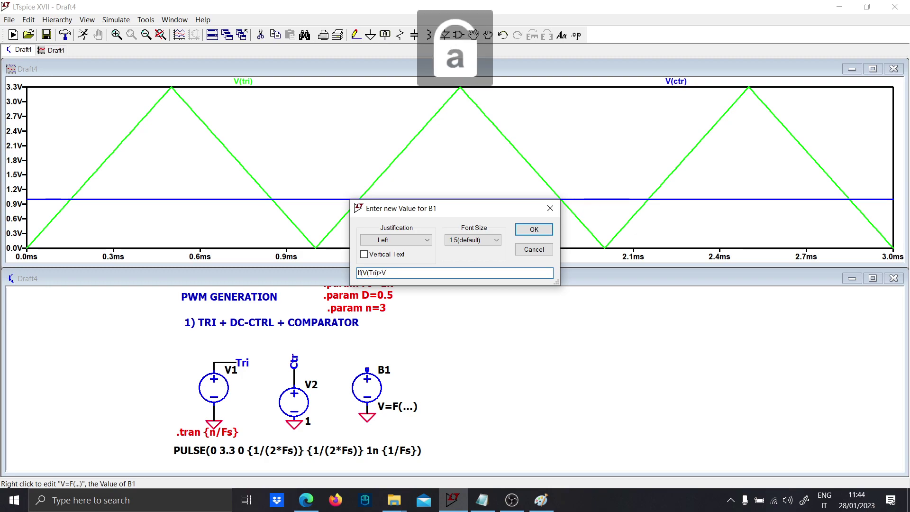
{"action": "type", "text": "(Ctr))"}
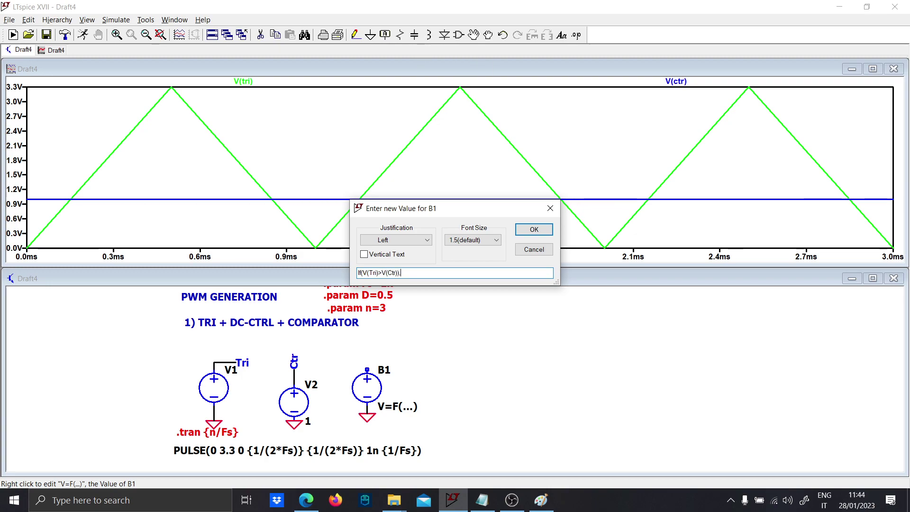
{"action": "type", "text": ",1,0)"}
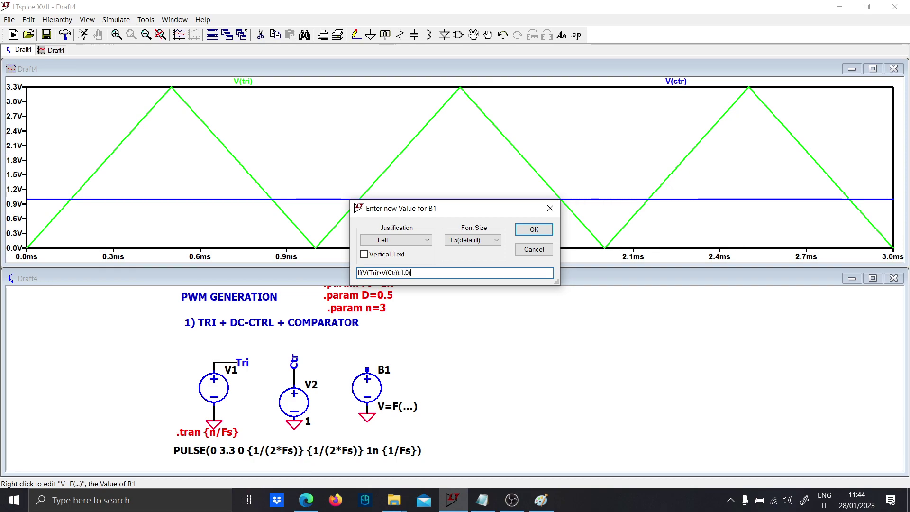
{"action": "key", "text": "Return"}
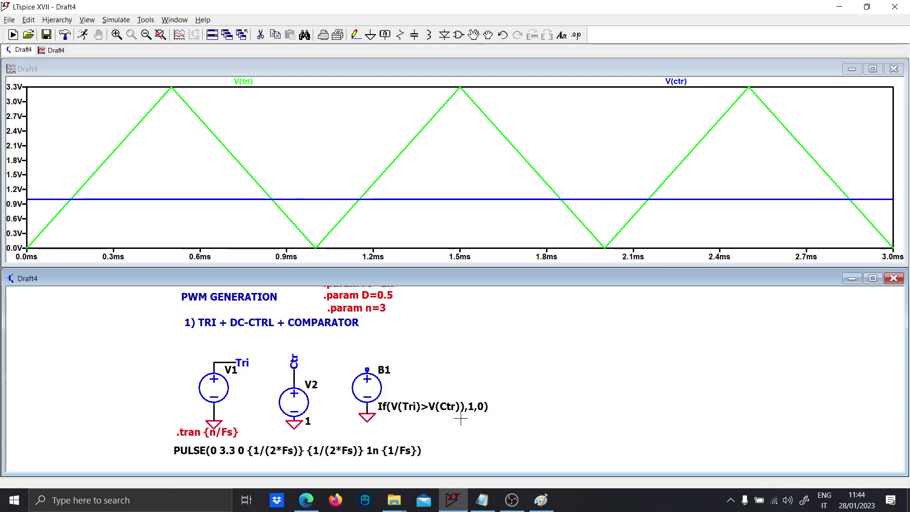
- Try running the simulation with B1's expression, changing its leading If to lowercase if between runs
{"action": "left_click", "coordinate": [84, 35]}
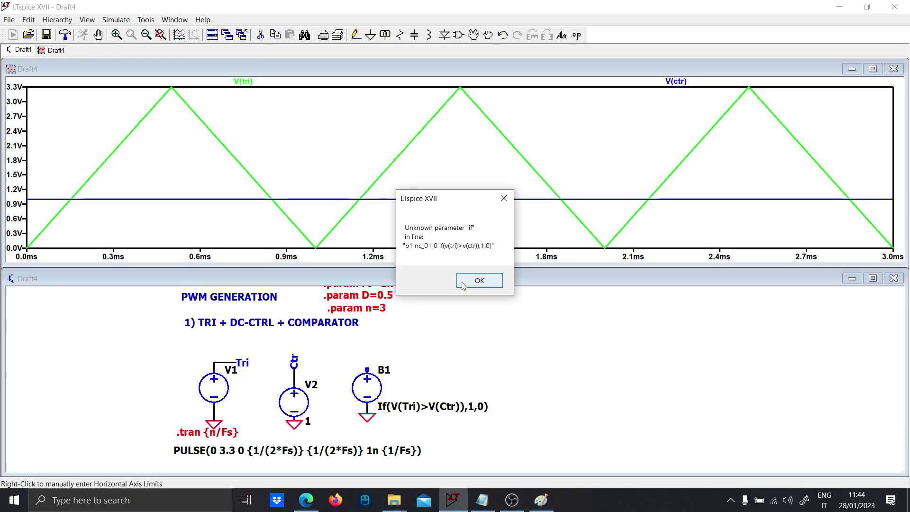
{"action": "left_click", "coordinate": [480, 281]}
{"action": "right_click", "coordinate": [427, 406]}
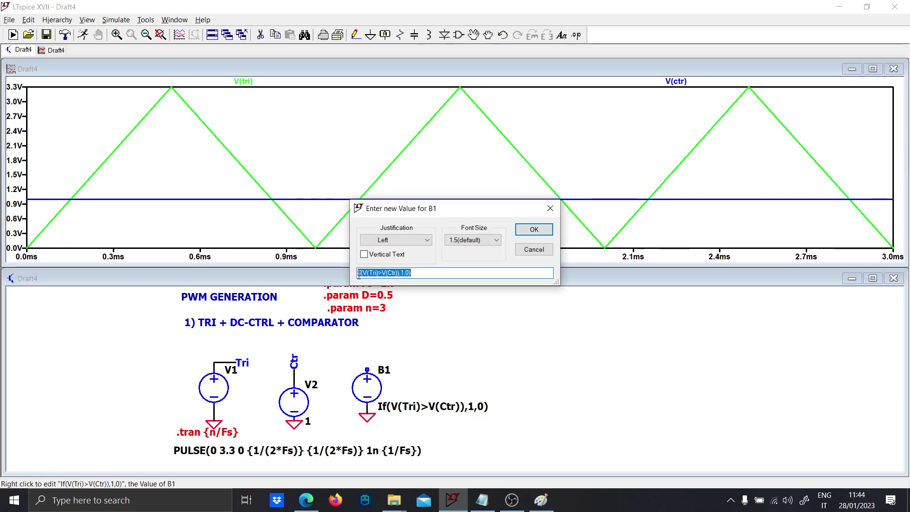
{"action": "key", "text": "Return"}
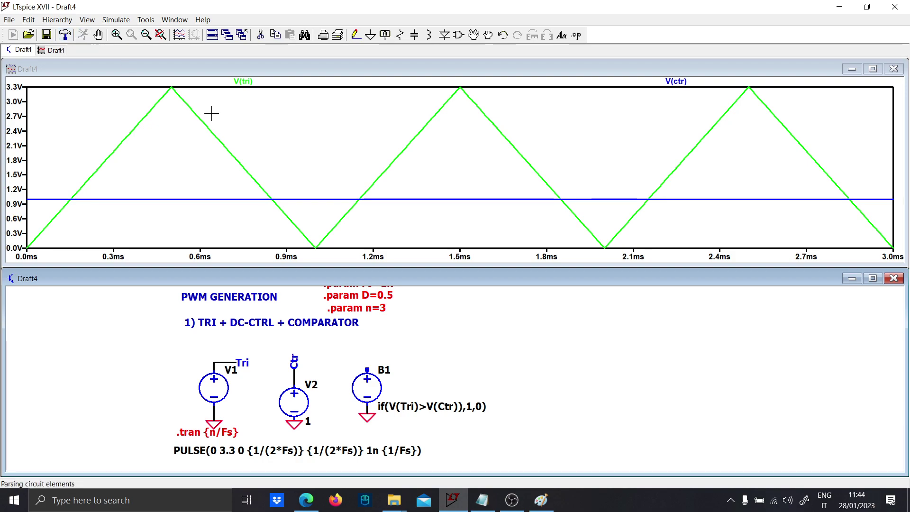
{"action": "left_click", "coordinate": [479, 280]}
- Remove the extra closing parenthesis after V(Ctr) in B1's expression and rerun the simulation
{"action": "right_click", "coordinate": [426, 406]}
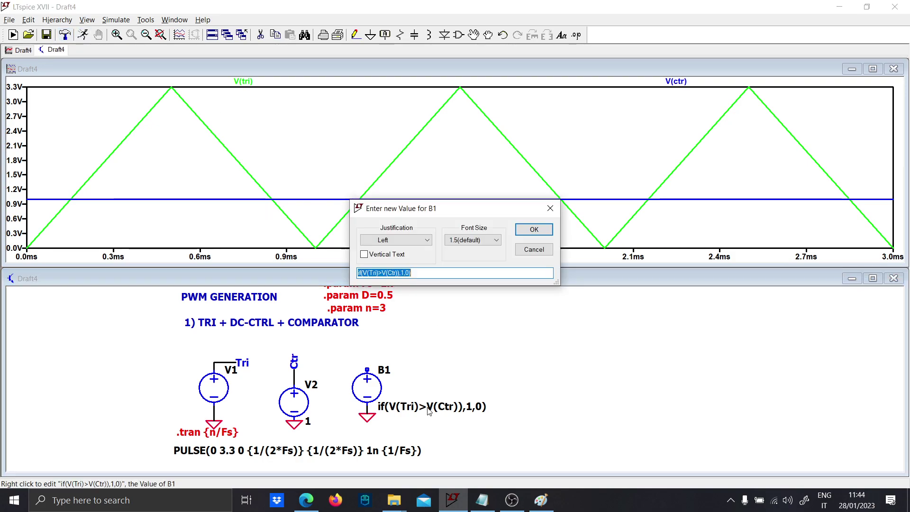
{"action": "left_click", "coordinate": [400, 274]}
{"action": "key", "text": "BackSpace"}
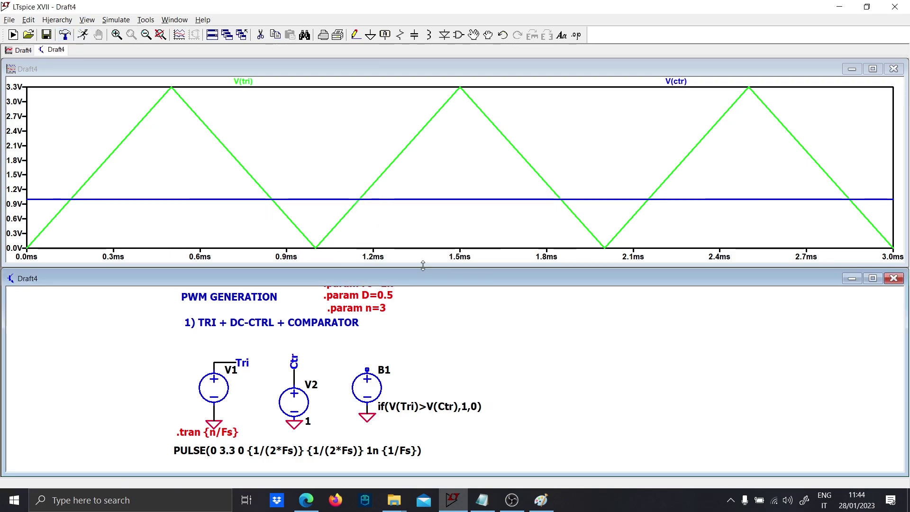
{"action": "key", "text": "Return"}
{"action": "left_click", "coordinate": [85, 40]}
{"action": "key", "text": "Return"}
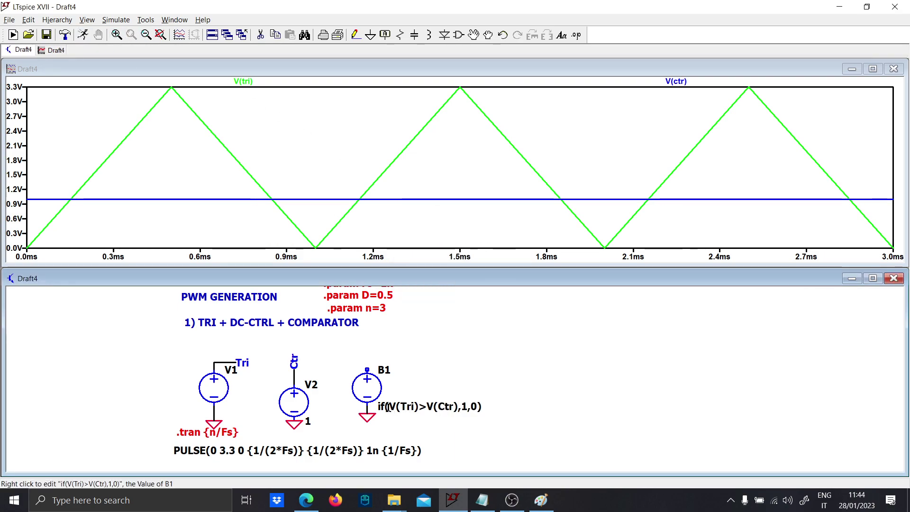
- Prefix B1's expression with V= so it reads V=if(V(Tri)>V(Ctr),1,0)
{"action": "right_click", "coordinate": [400, 408]}
{"action": "key", "text": "Home"}
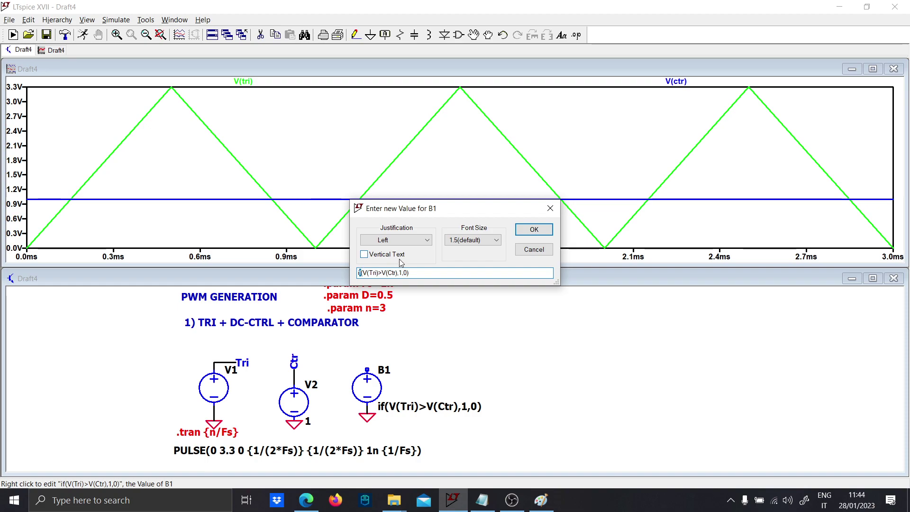
{"action": "type", "text": "V="}
{"action": "key", "text": "Return"}
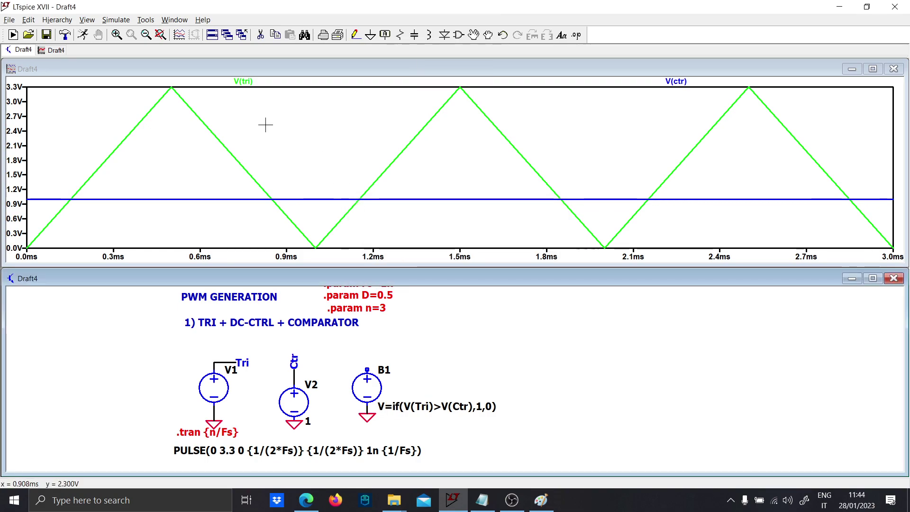
- Draw a short wire upward from B1's positive terminal
{"action": "key", "text": "F3"}
{"action": "left_click", "coordinate": [367, 369]}
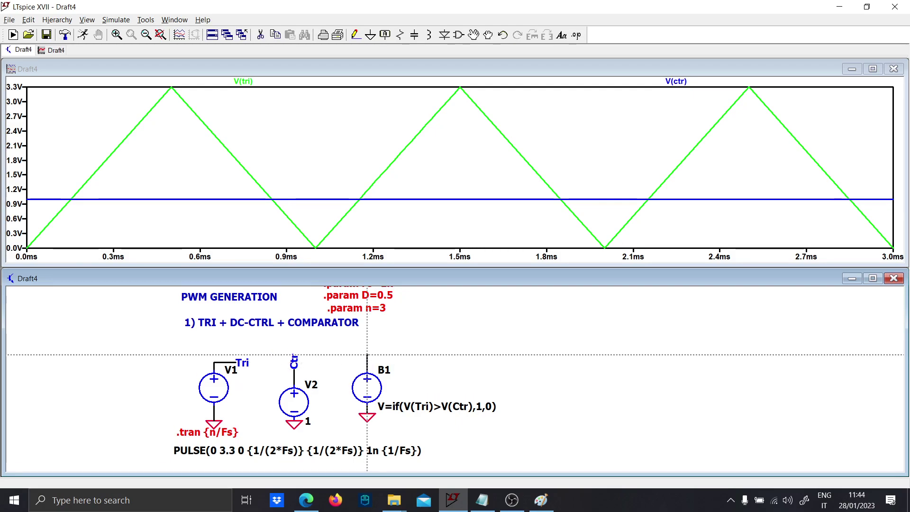
{"action": "key", "text": "Escape"}
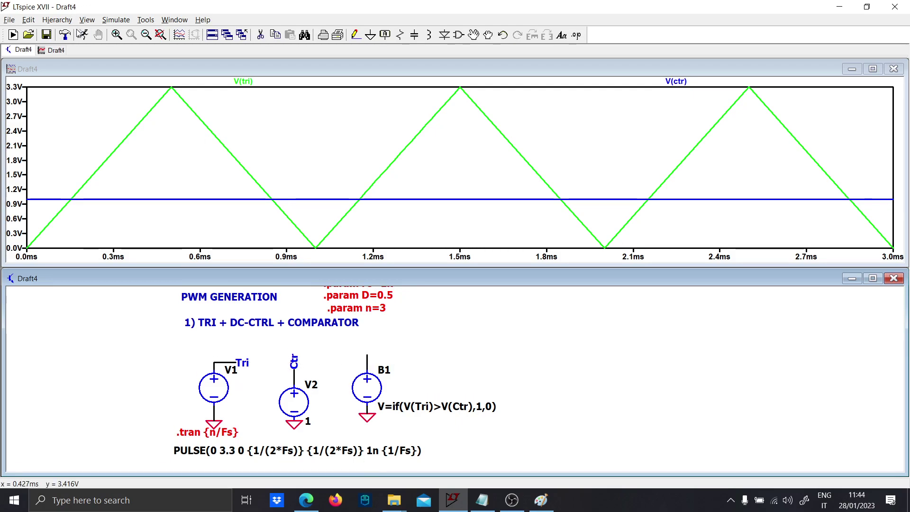
- Rerun the simulation and plot B1's output voltage together with the Tri and Ctr voltages
{"action": "left_click", "coordinate": [367, 355]}
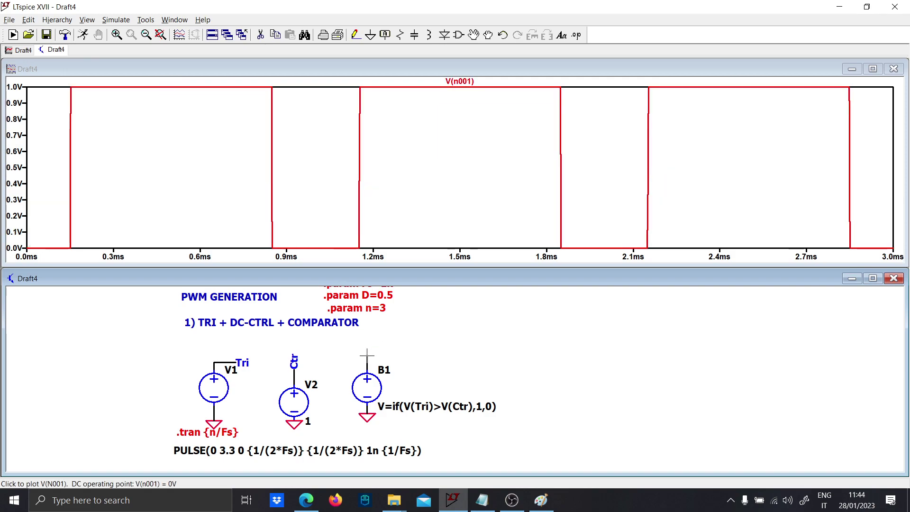
{"action": "left_click", "coordinate": [237, 360]}
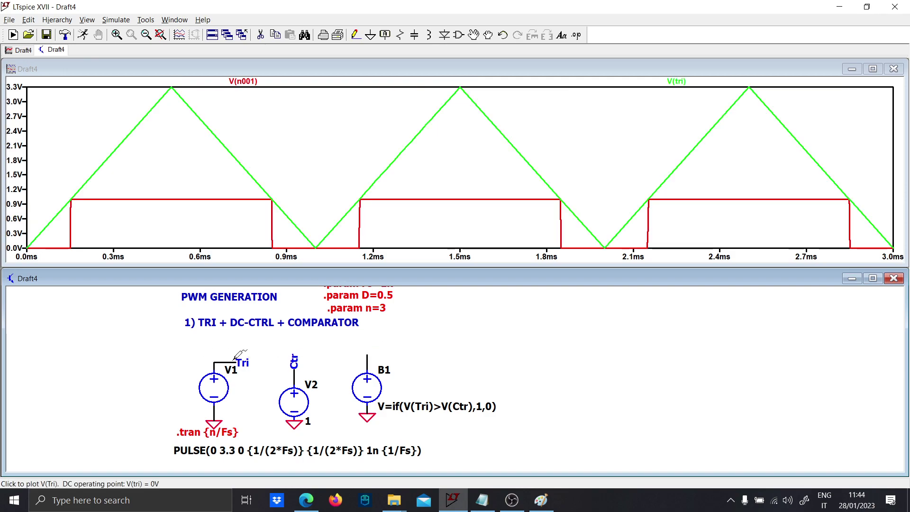
{"action": "left_click", "coordinate": [294, 374]}
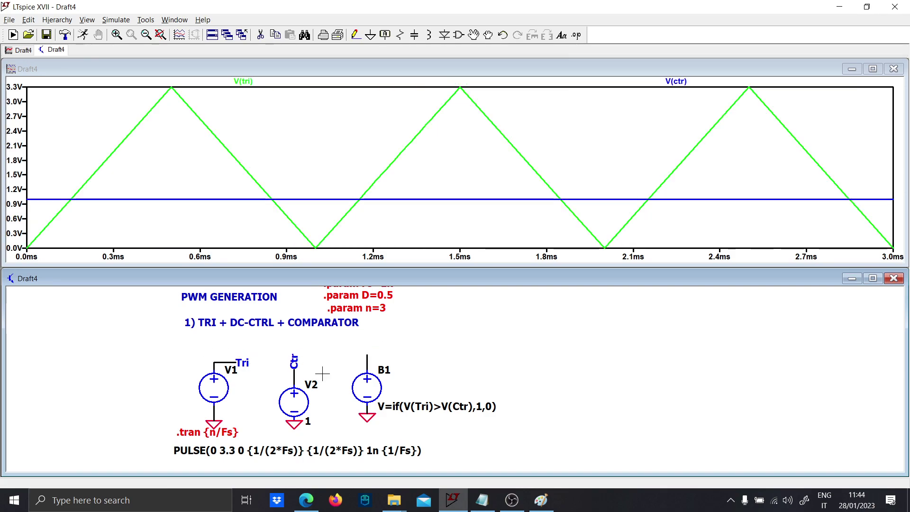
{"action": "left_click", "coordinate": [368, 358]}
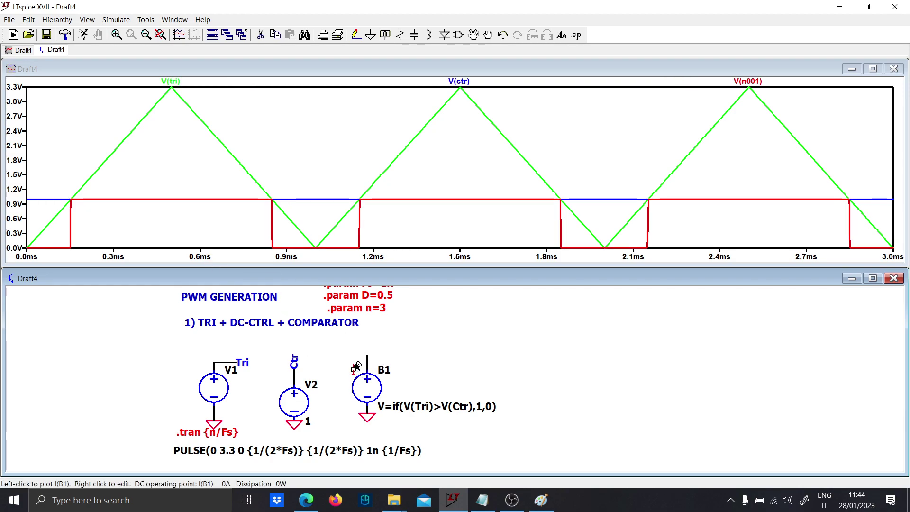
- Place a UniversalOpAmp to the right of B1 and wire its negative supply pin to a ground
{"action": "key", "text": "F2"}
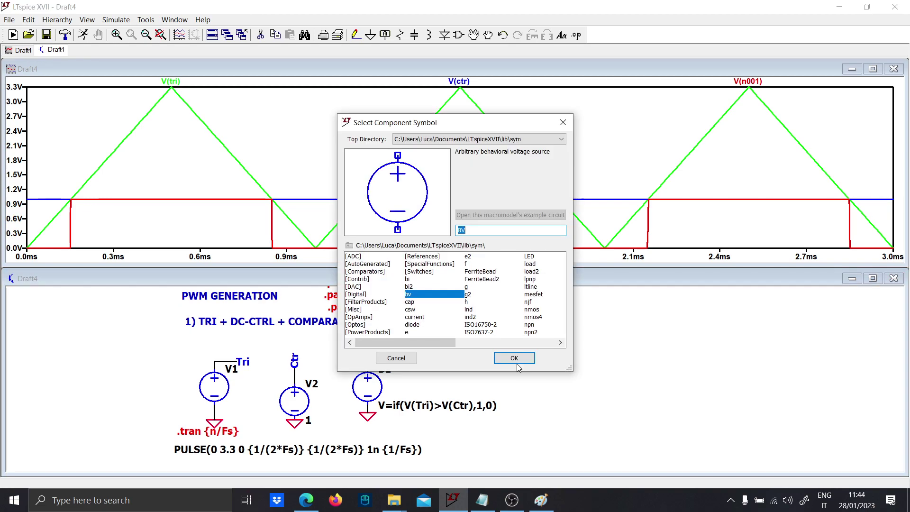
{"action": "type", "text": "univ"}
{"action": "left_click", "coordinate": [518, 364]}
{"action": "left_click", "coordinate": [536, 370]}
{"action": "key", "text": "F3"}
{"action": "left_click", "coordinate": [536, 383]}
{"action": "left_click", "coordinate": [535, 398]}
{"action": "key", "text": "g"}
{"action": "left_click", "coordinate": [536, 397]}
- Add a voltage source to the right of U1 and wire its positive terminal to U1's positive supply pin
{"action": "key", "text": "F3"}
{"action": "left_click", "coordinate": [536, 355]}
{"action": "left_click", "coordinate": [536, 332]}
{"action": "key", "text": "Escape"}
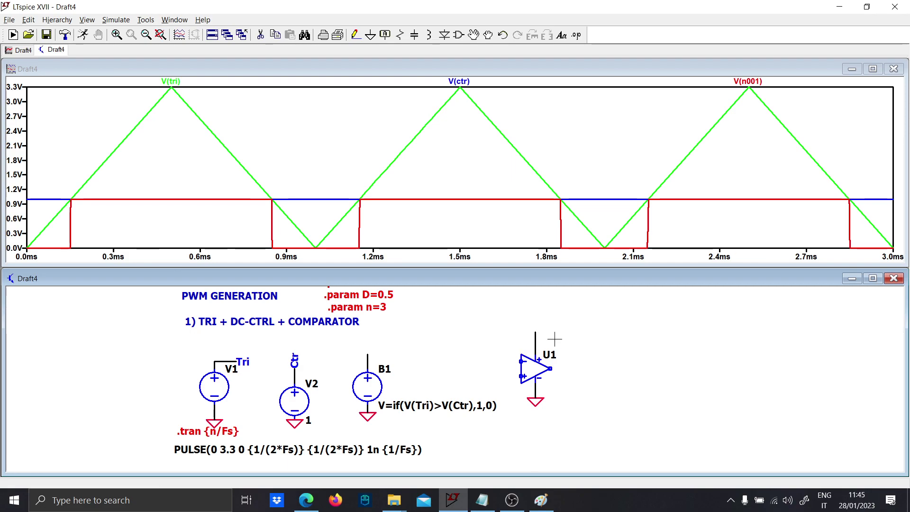
{"action": "key", "text": "v"}
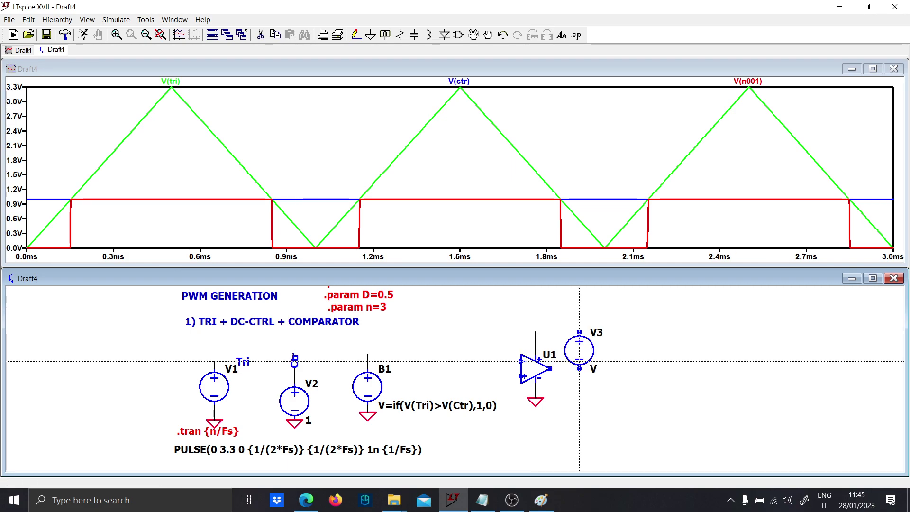
{"action": "left_click", "coordinate": [579, 332]}
{"action": "key", "text": "F3"}
{"action": "left_click", "coordinate": [536, 332]}
{"action": "left_click", "coordinate": [579, 324]}
{"action": "left_click", "coordinate": [579, 332]}
- Ground V3's negative terminal and set V3's value to 3.3
{"action": "key", "text": "g"}
{"action": "left_click", "coordinate": [579, 369]}
{"action": "key", "text": "Escape"}
{"action": "right_click", "coordinate": [591, 370]}
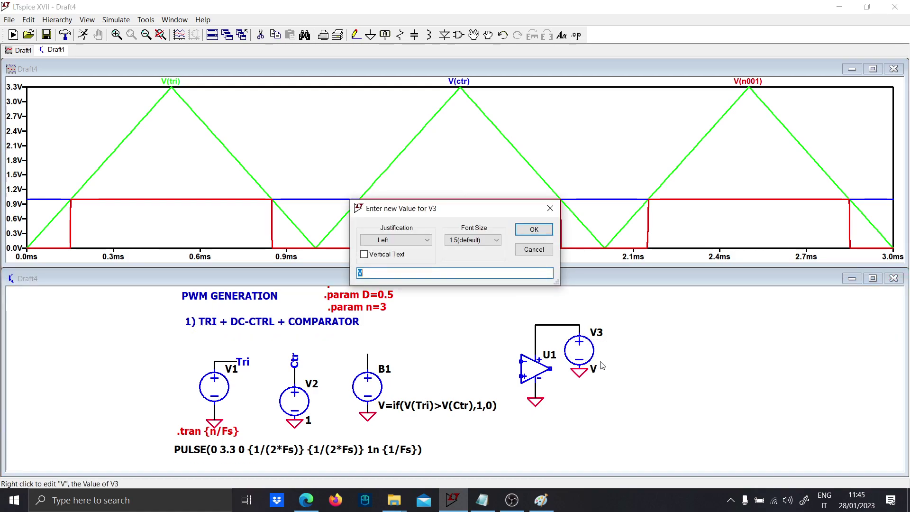
{"action": "key", "text": "Return"}
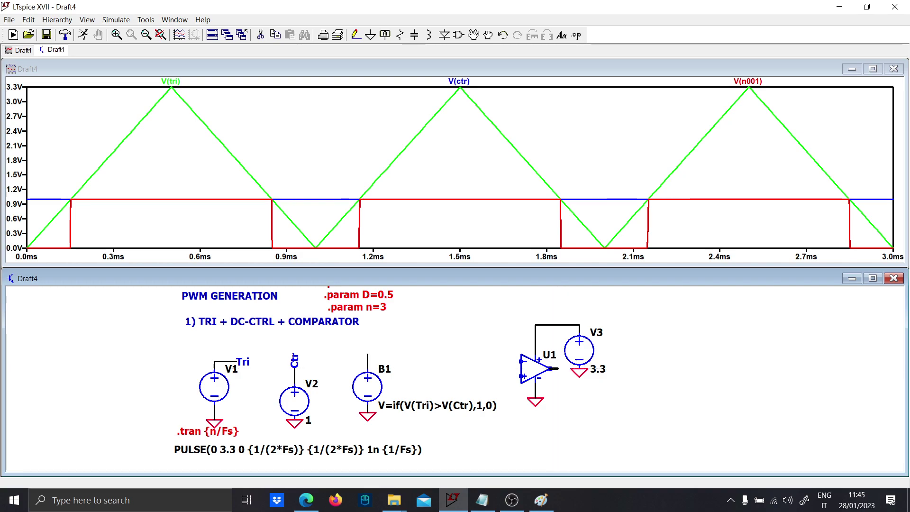
- Extend a short wire from U1's inverting input and label it Tri
{"action": "left_click", "coordinate": [521, 361]}
{"action": "left_click", "coordinate": [507, 361]}
{"action": "key", "text": "Escape"}
{"action": "key", "text": "F4"}
{"action": "key", "text": "Caps_Lock"}
{"action": "type", "text": "T"}
{"action": "key", "text": "Caps_Lock"}
{"action": "type", "text": "ri"}
{"action": "key", "text": "Return"}
{"action": "left_click", "coordinate": [507, 361]}
- Extend a short wire from U1's non-inverting input and label it Ctr
{"action": "left_click", "coordinate": [506, 376]}
{"action": "key", "text": "Escape"}
{"action": "key", "text": "F4"}
{"action": "key", "text": "Caps_Lock"}
{"action": "type", "text": "C"}
{"action": "key", "text": "Caps_Lock"}
{"action": "type", "text": "tr"}
{"action": "key", "text": "Return"}
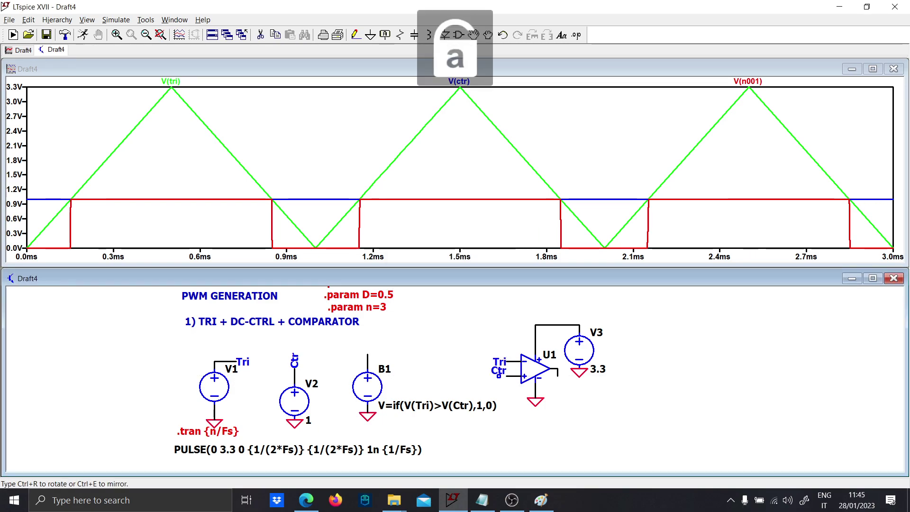
{"action": "left_click", "coordinate": [506, 376]}
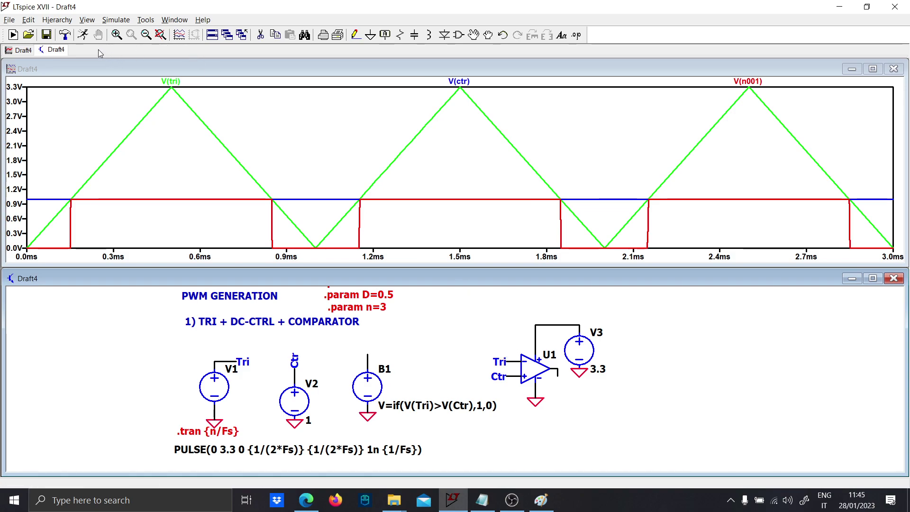
- Rerun the simulation and plot the voltage at U1's output
{"action": "left_click", "coordinate": [13, 35]}
{"action": "left_click", "coordinate": [556, 375]}
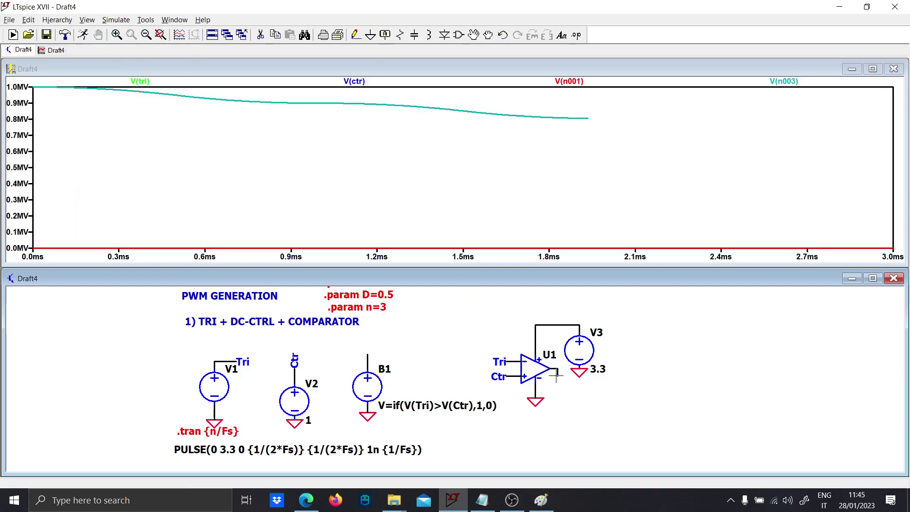
{"action": "right_click", "coordinate": [390, 194]}
{"action": "left_click", "coordinate": [395, 201]}
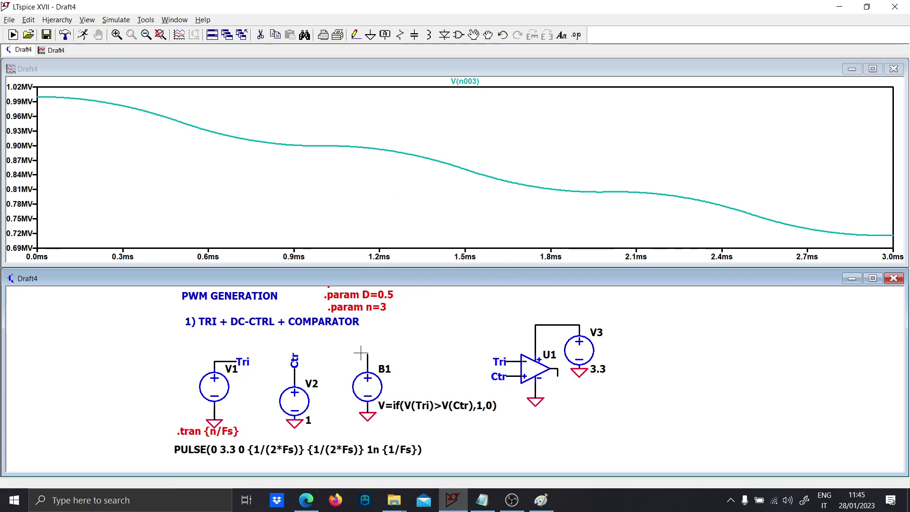
- Inspect U1's component attributes and its UniversalOpAmp symbol, then close the symbol view
{"action": "right_click", "coordinate": [526, 369]}
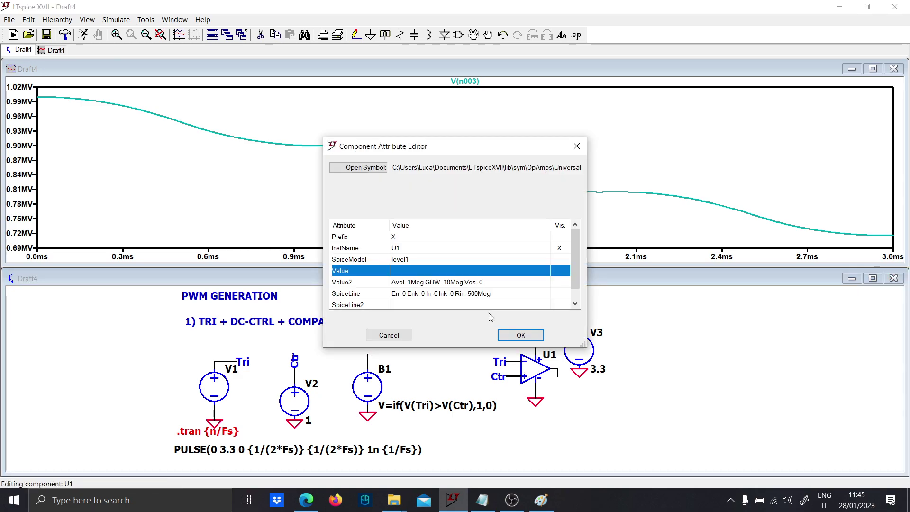
{"action": "left_click", "coordinate": [359, 167]}
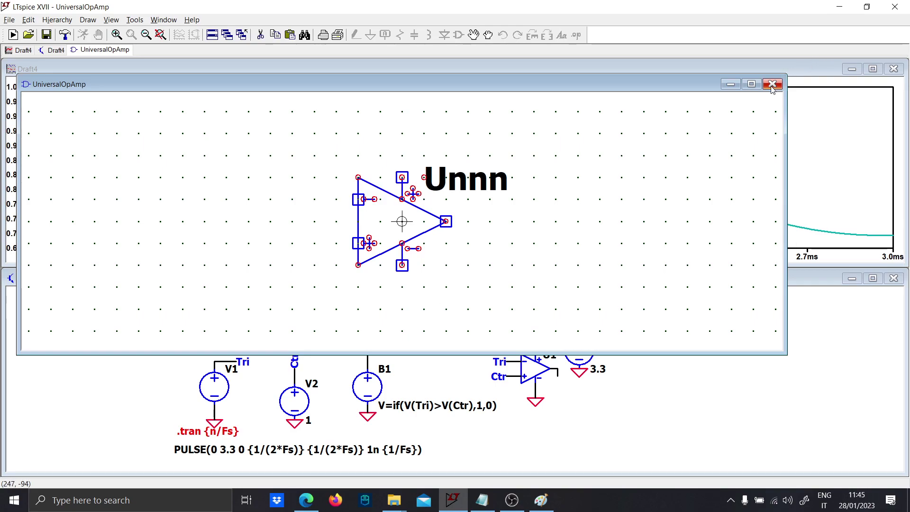
{"action": "left_click", "coordinate": [772, 85]}
{"action": "key", "text": "Escape"}
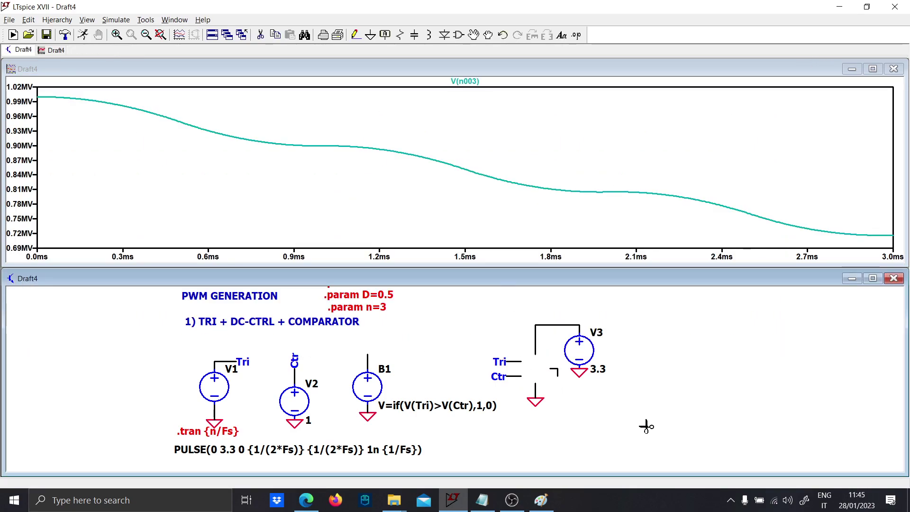
- Place a UniversalOpamp2 between the Tri and Ctr input wires and the V3 supply wiring
{"action": "left_click_drag", "start_coordinate": [651, 428], "coordinate": [578, 426]}
{"action": "key", "text": "F2"}
{"action": "type", "text": "uni"}
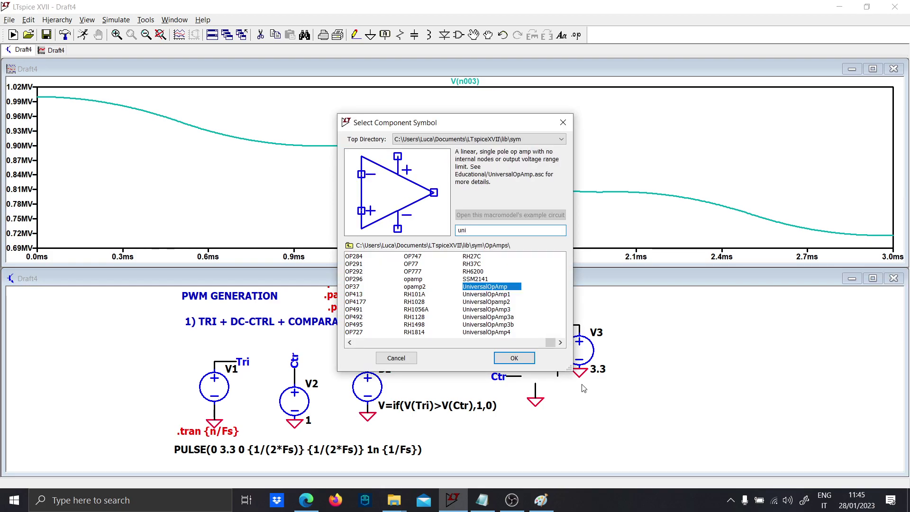
{"action": "left_click", "coordinate": [511, 302]}
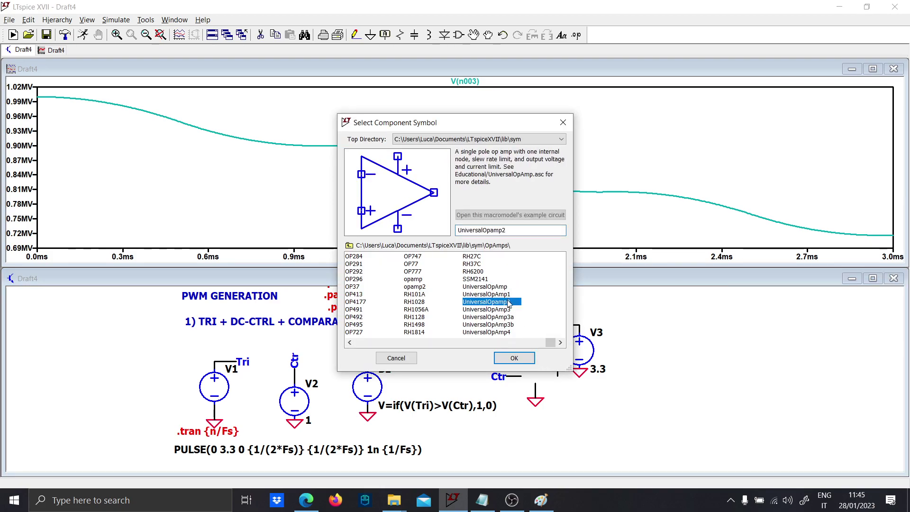
{"action": "left_click", "coordinate": [512, 359]}
{"action": "key", "text": "Escape"}
{"action": "key", "text": "Delete"}
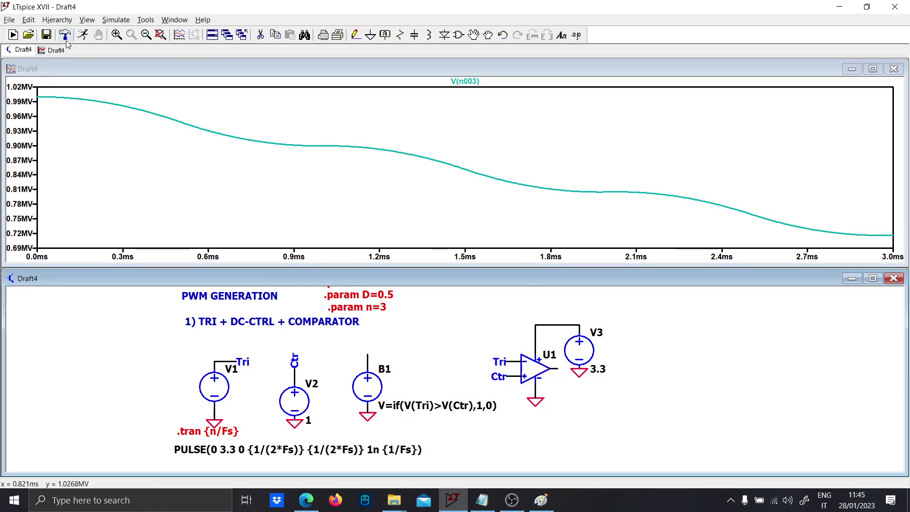
- Rerun the simulation and add B1's output voltage to the plot beside U1's output
{"action": "left_click", "coordinate": [83, 34]}
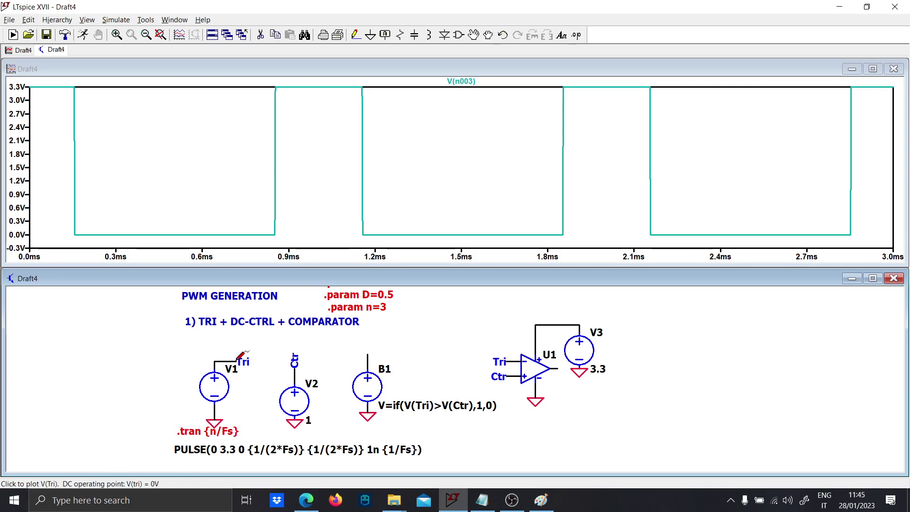
{"action": "left_click", "coordinate": [368, 358]}
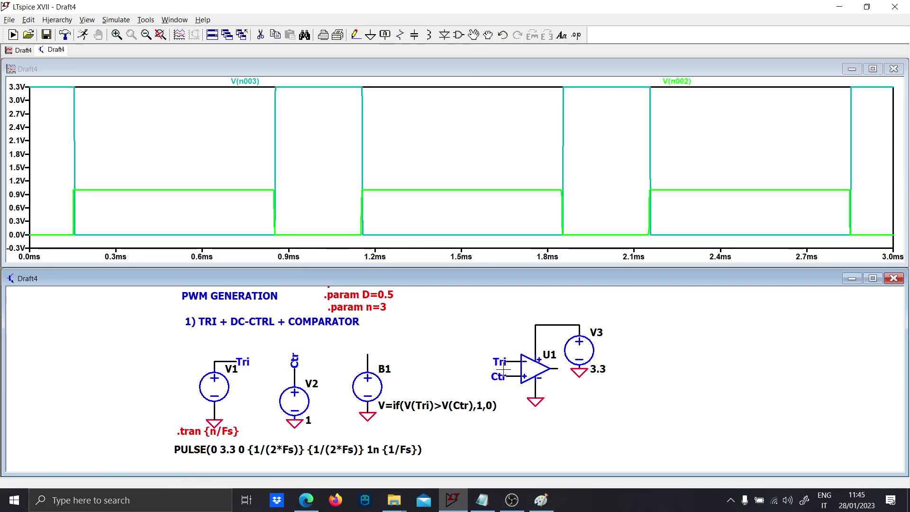
{"action": "right_click", "coordinate": [431, 406]}
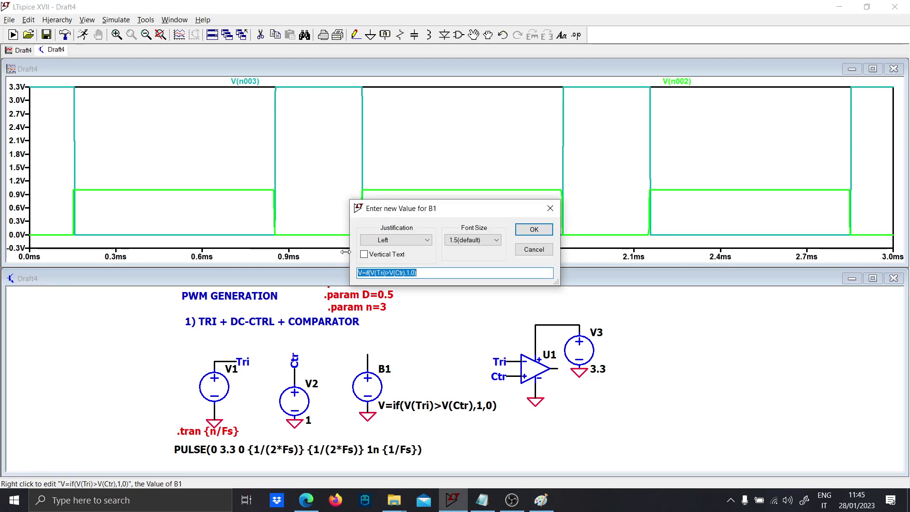
{"action": "left_click", "coordinate": [389, 272]}
{"action": "key", "text": "BackSpace"}
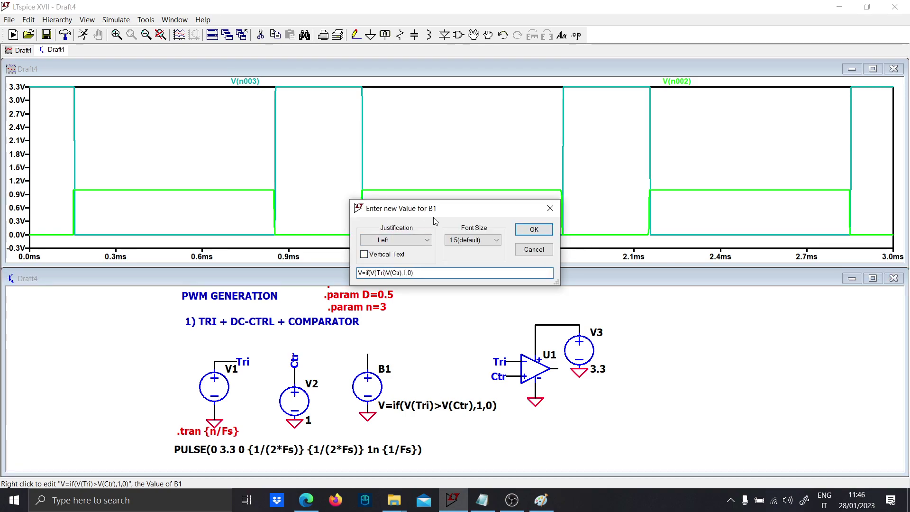
{"action": "key", "text": "Escape"}
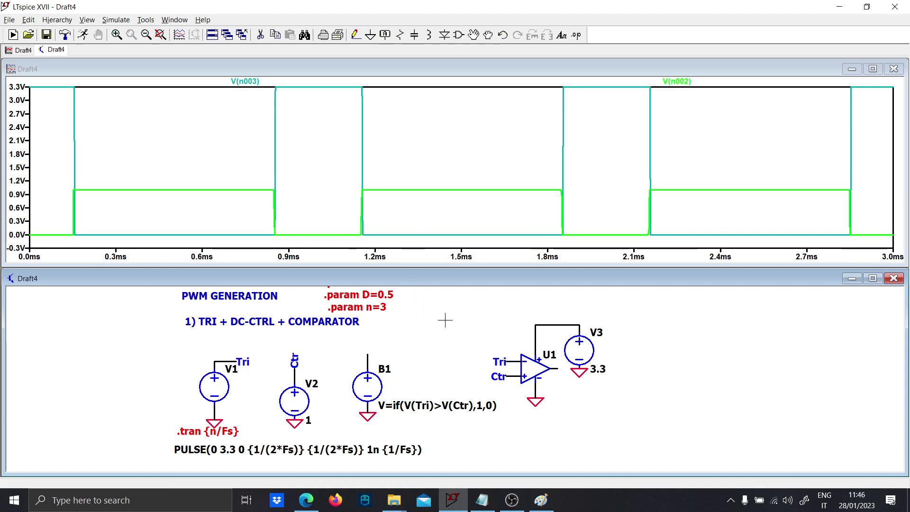
- Move the op-amp comparator U1, together with its supply V3 and labelled wires, farther away from B1
{"action": "scroll", "coordinate": [442, 326], "scroll_direction": "down", "scroll_amount": 1}
{"action": "left_click_drag", "start_coordinate": [453, 349], "coordinate": [353, 360]}
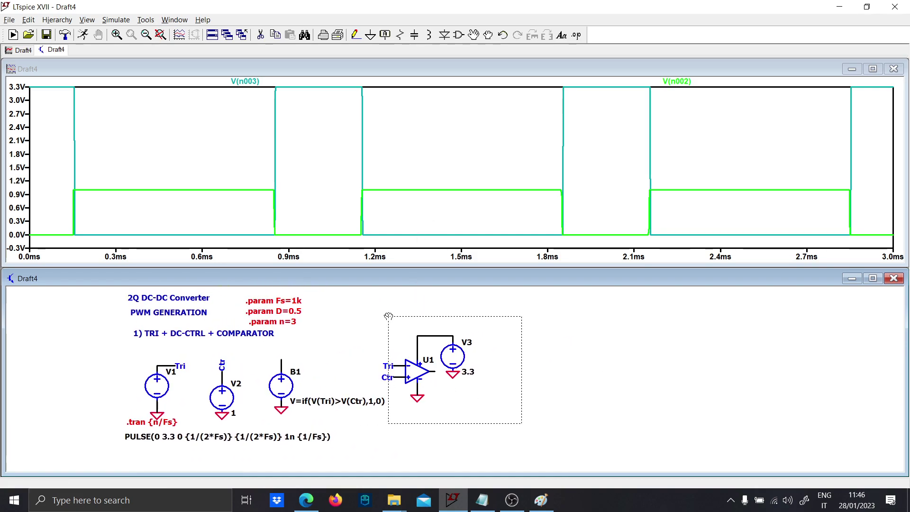
{"action": "left_click_drag", "start_coordinate": [388, 316], "coordinate": [453, 316]}
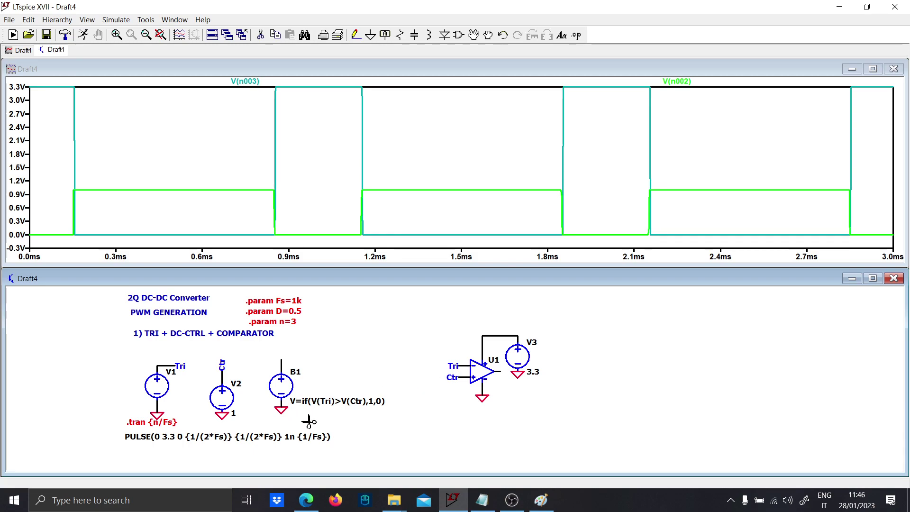
- Duplicate B1 with its wire and ground between B1 and U1, and lower the copy's value text clear of U1
{"action": "left_click_drag", "start_coordinate": [258, 350], "coordinate": [258, 350]}
{"action": "left_click", "coordinate": [403, 392]}
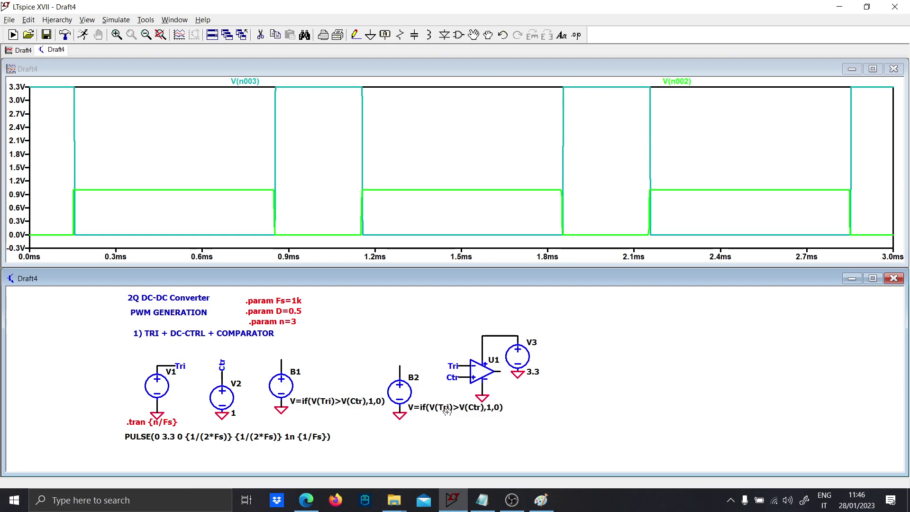
{"action": "left_click_drag", "start_coordinate": [447, 410], "coordinate": [447, 426]}
- Set B2's value to V=if(V(Tri)<V(Ctr),1,0)
{"action": "right_click", "coordinate": [447, 423]}
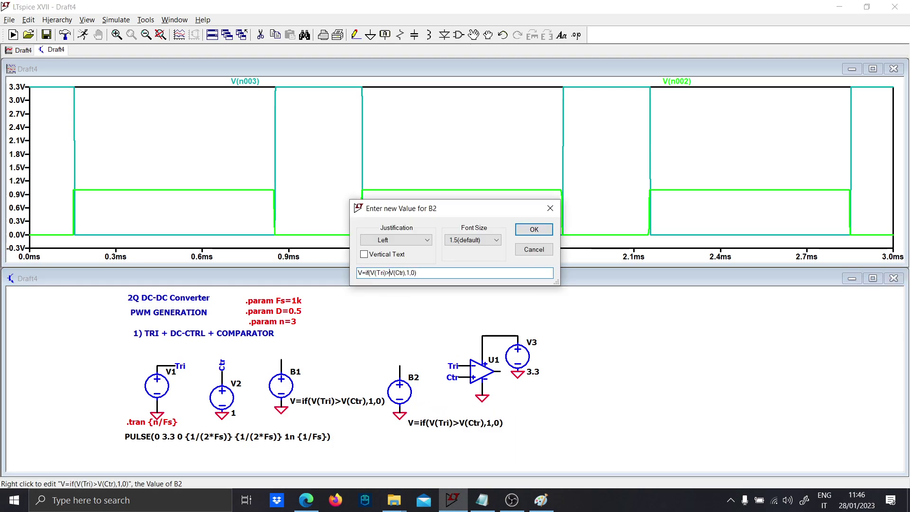
{"action": "key", "text": "BackSpace"}
{"action": "type", "text": "<"}
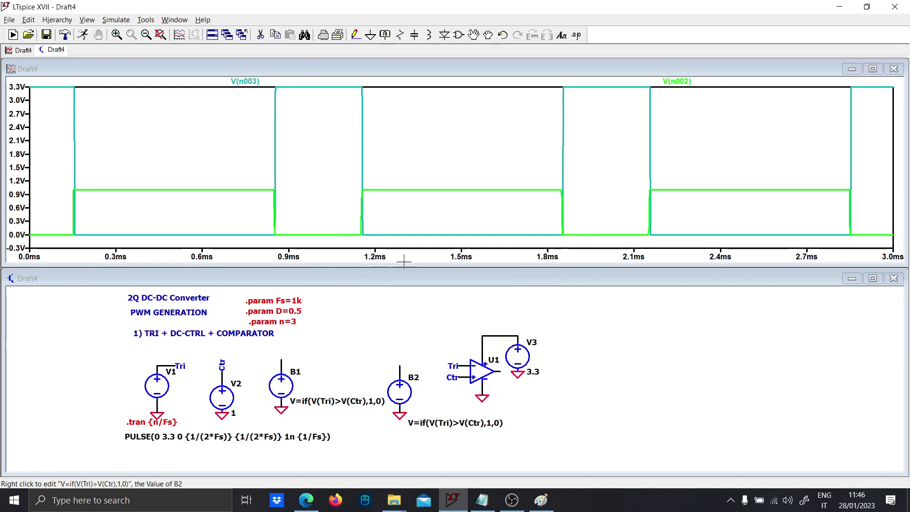
{"action": "key", "text": "Return"}
- Rerun the simulation and plot the output voltages of B1 and B2
{"action": "left_click", "coordinate": [86, 40]}
{"action": "left_click", "coordinate": [283, 363]}
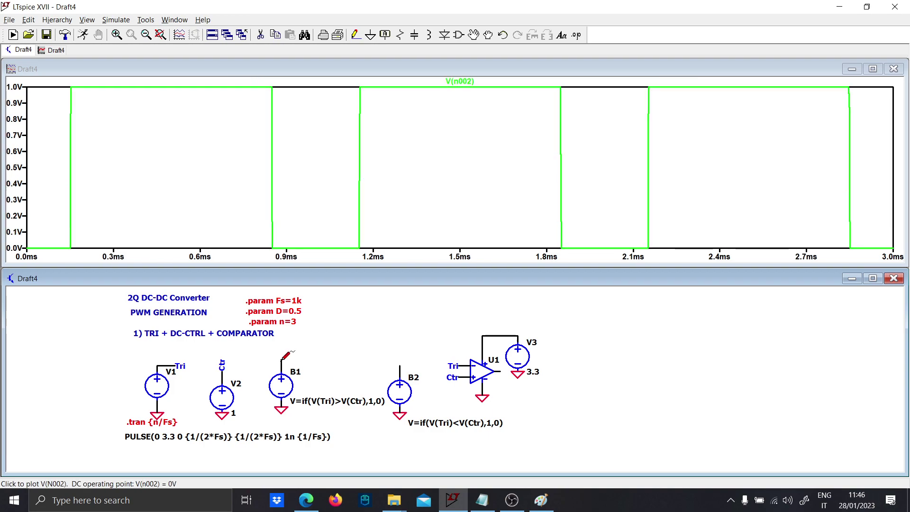
{"action": "left_click", "coordinate": [401, 366]}
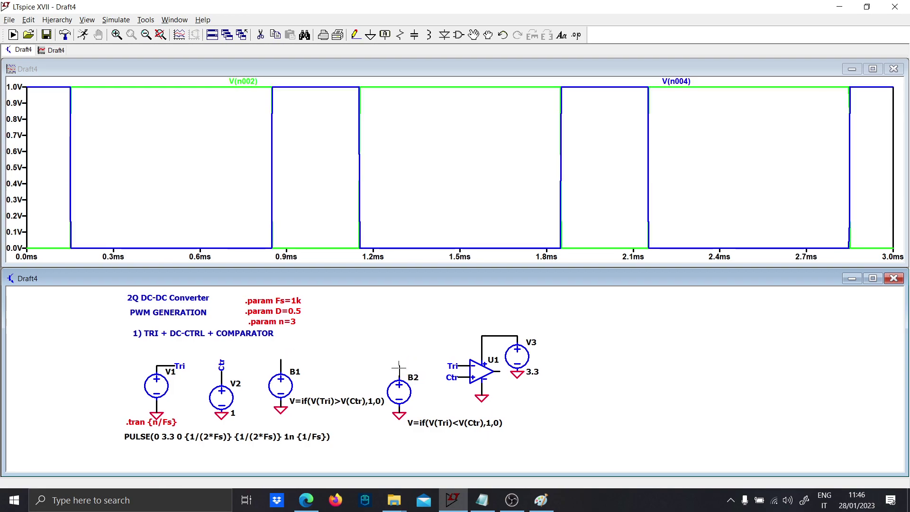
- Examine B1's and B2's output waveforms around the transitions near 0.9 and 1.2 ms, and restore the full plot range
{"action": "left_click_drag", "start_coordinate": [369, 254], "coordinate": [239, 51]}
{"action": "right_click", "coordinate": [431, 157]}
{"action": "left_click", "coordinate": [455, 166]}
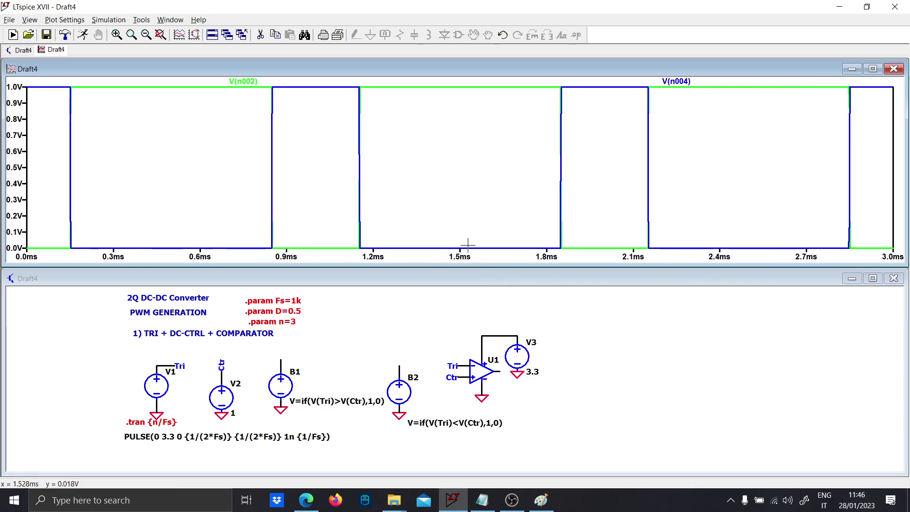
{"action": "scroll", "coordinate": [370, 337], "scroll_direction": "down", "scroll_amount": 2}
{"action": "left_click", "coordinate": [376, 319]}
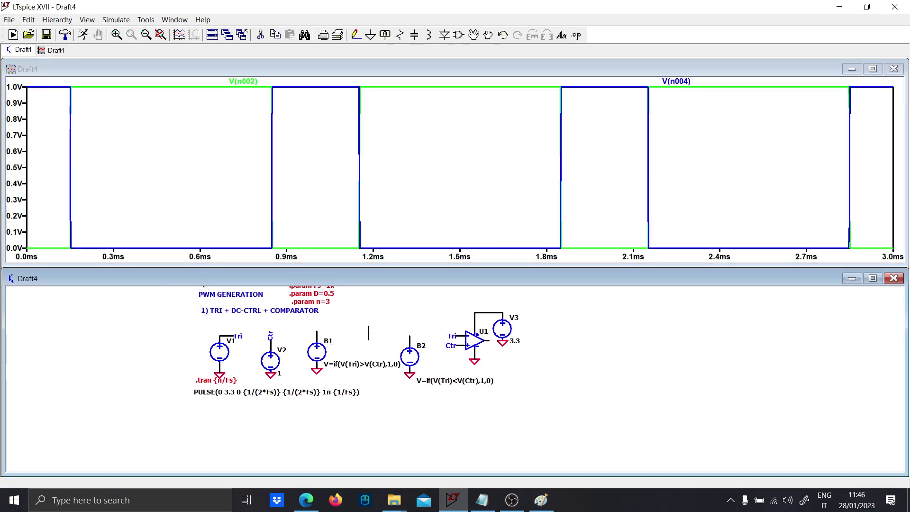
{"action": "left_click", "coordinate": [389, 229]}
{"action": "left_click_drag", "start_coordinate": [372, 235], "coordinate": [254, 77]}
{"action": "right_click", "coordinate": [286, 173]}
{"action": "left_click", "coordinate": [305, 180]}
{"action": "left_click", "coordinate": [280, 408]}
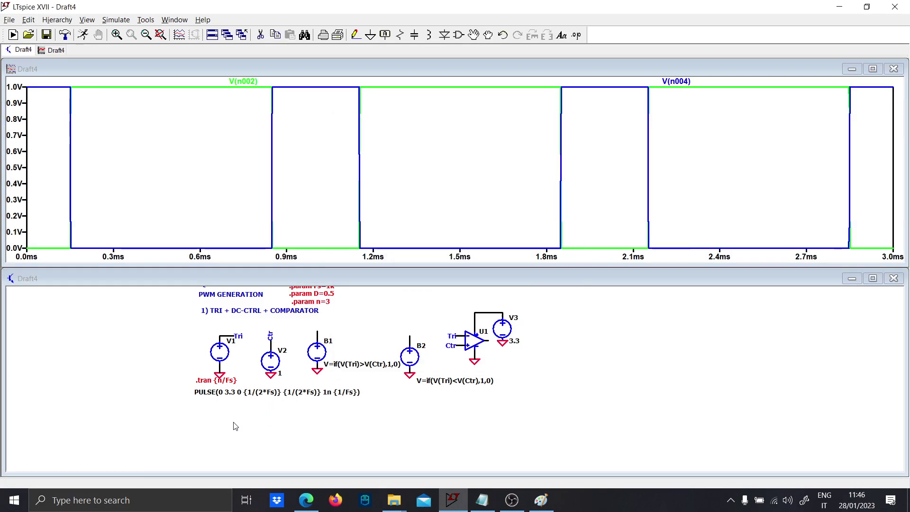
{"action": "scroll", "coordinate": [288, 419], "scroll_direction": "down", "scroll_amount": 1}
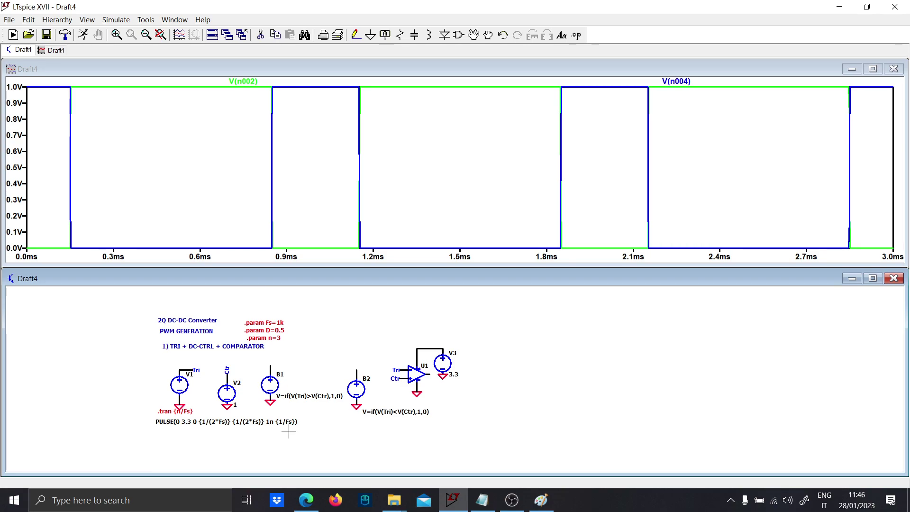
{"action": "scroll", "coordinate": [223, 341], "scroll_direction": "up", "scroll_amount": 2}
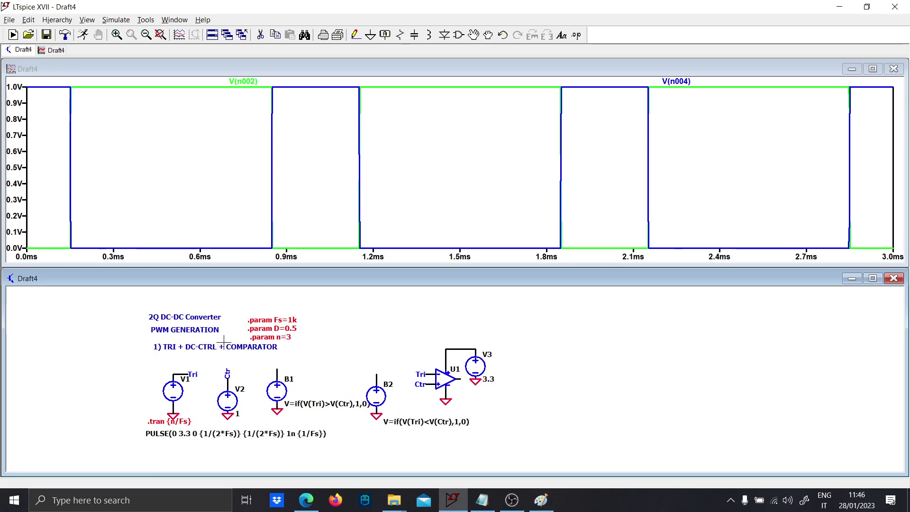
{"action": "scroll", "coordinate": [224, 342], "scroll_direction": "down", "scroll_amount": 1}
{"action": "left_click_drag", "start_coordinate": [337, 384], "coordinate": [276, 368]}
{"action": "scroll", "coordinate": [340, 367], "scroll_direction": "down", "scroll_amount": 1}
{"action": "scroll", "coordinate": [256, 354], "scroll_direction": "down", "scroll_amount": 1}
{"action": "scroll", "coordinate": [277, 368], "scroll_direction": "down", "scroll_amount": 1}
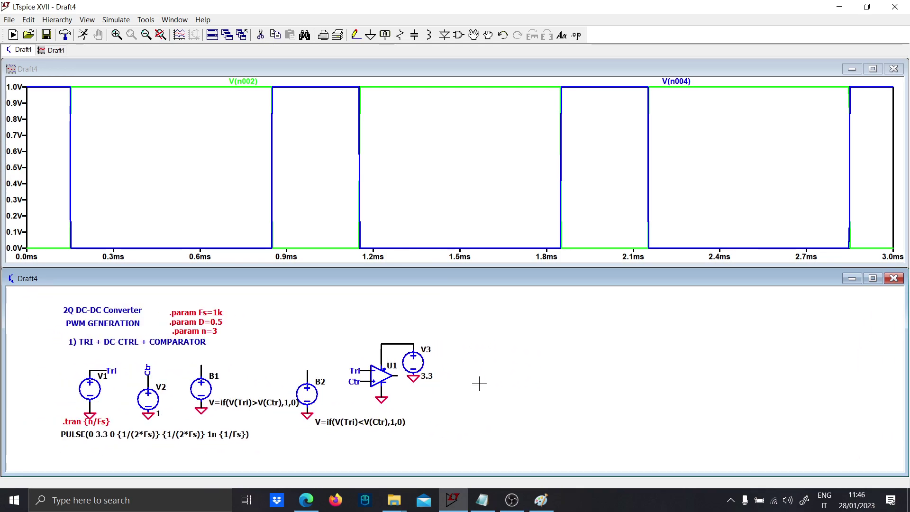
- Add the comment "2) SQUARE WAVEFORM" below the PULSE definition of V1
{"action": "left_click_drag", "start_coordinate": [479, 384], "coordinate": [508, 372]}
{"action": "scroll", "coordinate": [524, 351], "scroll_direction": "down", "scroll_amount": 1}
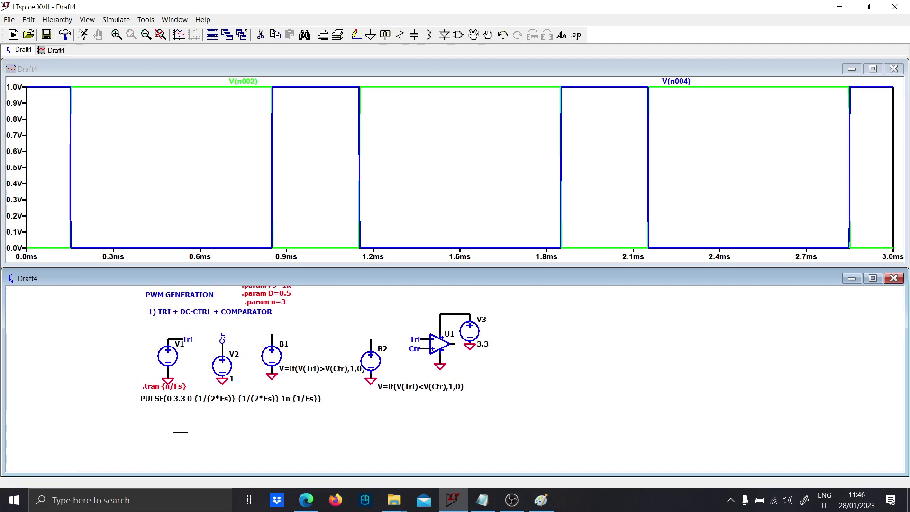
{"action": "type", "text": "t"}
{"action": "type", "text": "2)"}
{"action": "key", "text": "Caps_Lock"}
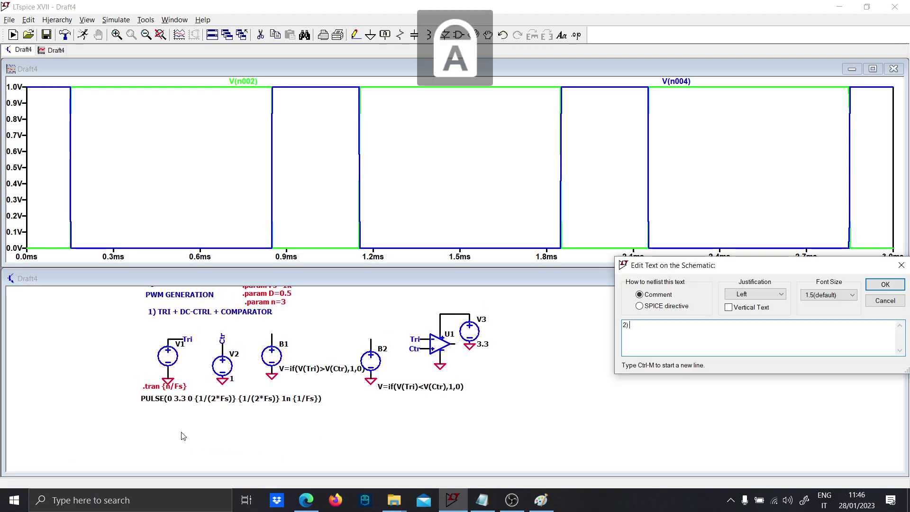
{"action": "type", "text": "SQUARE WAVEFORM"}
{"action": "key", "text": "Caps_Lock"}
{"action": "key", "text": "Return"}
{"action": "left_click", "coordinate": [161, 427]}
{"action": "scroll", "coordinate": [301, 398], "scroll_direction": "up", "scroll_amount": 1}
{"action": "scroll", "coordinate": [237, 417], "scroll_direction": "up", "scroll_amount": 1}
{"action": "scroll", "coordinate": [242, 429], "scroll_direction": "down", "scroll_amount": 2}
{"action": "left_click_drag", "start_coordinate": [243, 435], "coordinate": [203, 432]}
{"action": "scroll", "coordinate": [202, 433], "scroll_direction": "down", "scroll_amount": 1}
{"action": "scroll", "coordinate": [230, 412], "scroll_direction": "down", "scroll_amount": 1}
{"action": "scroll", "coordinate": [223, 431], "scroll_direction": "up", "scroll_amount": 1}
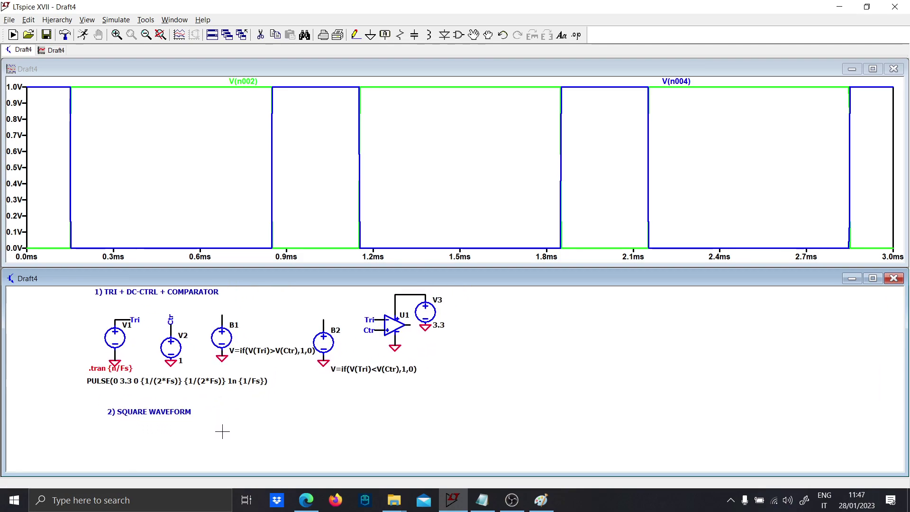
{"action": "scroll", "coordinate": [237, 434], "scroll_direction": "up", "scroll_amount": 1}
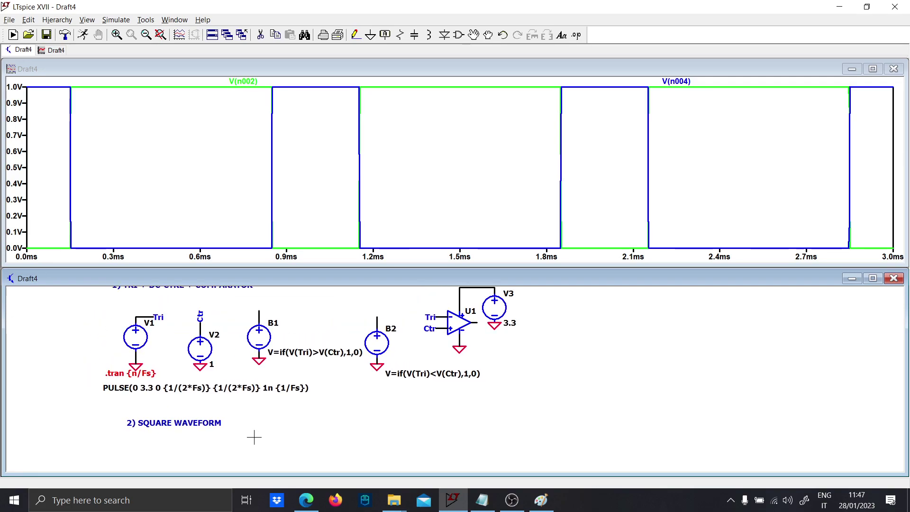
{"action": "scroll", "coordinate": [254, 406], "scroll_direction": "down", "scroll_amount": 3}
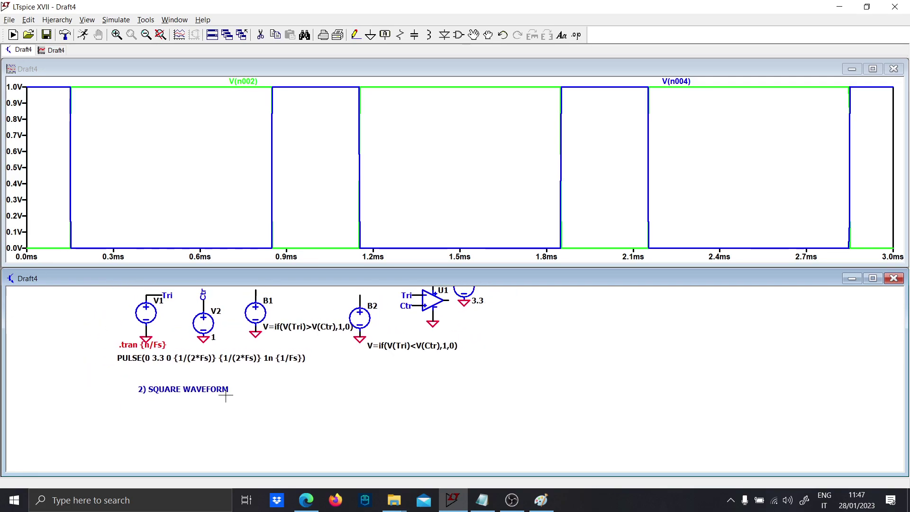
- Plot only the Tri voltage and add the Ctr voltage to the same plot
{"action": "left_click_drag", "start_coordinate": [239, 389], "coordinate": [242, 443]}
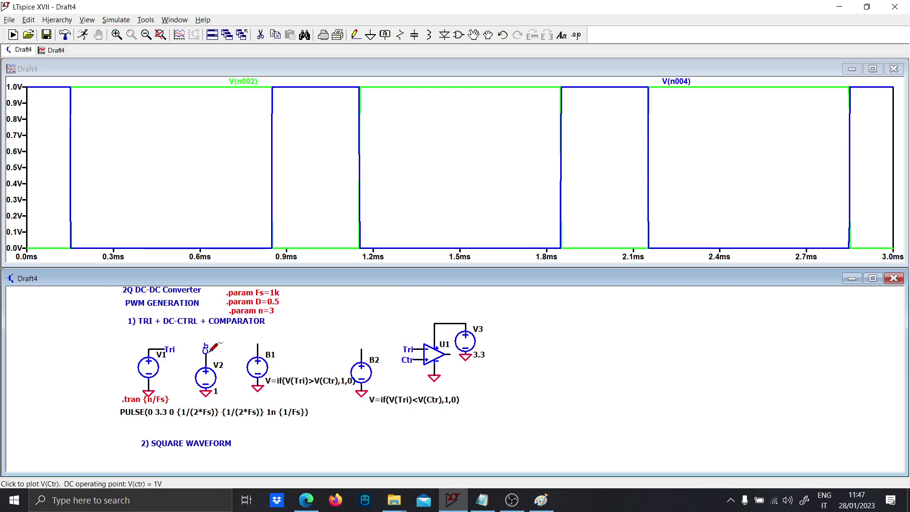
{"action": "left_click", "coordinate": [155, 350]}
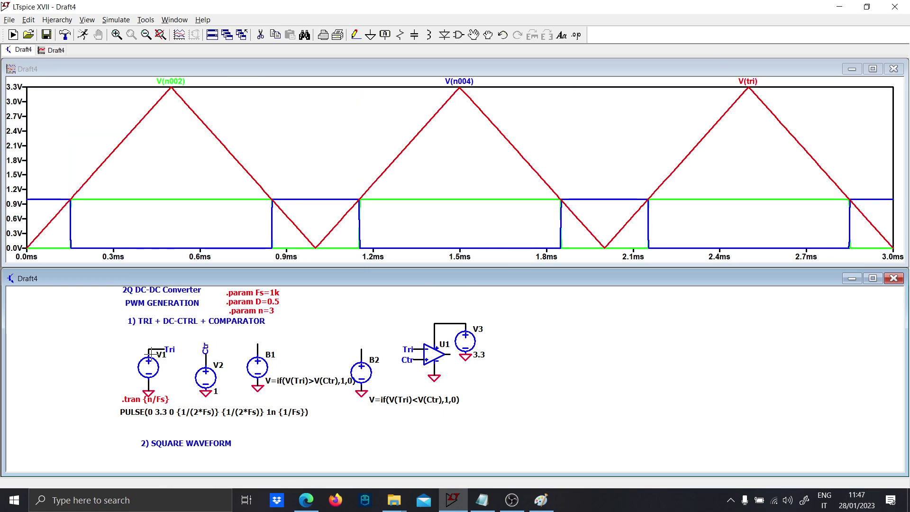
{"action": "left_click", "coordinate": [206, 364]}
- Set V2's value to 1.5 and rerun the simulation
{"action": "right_click", "coordinate": [222, 393]}
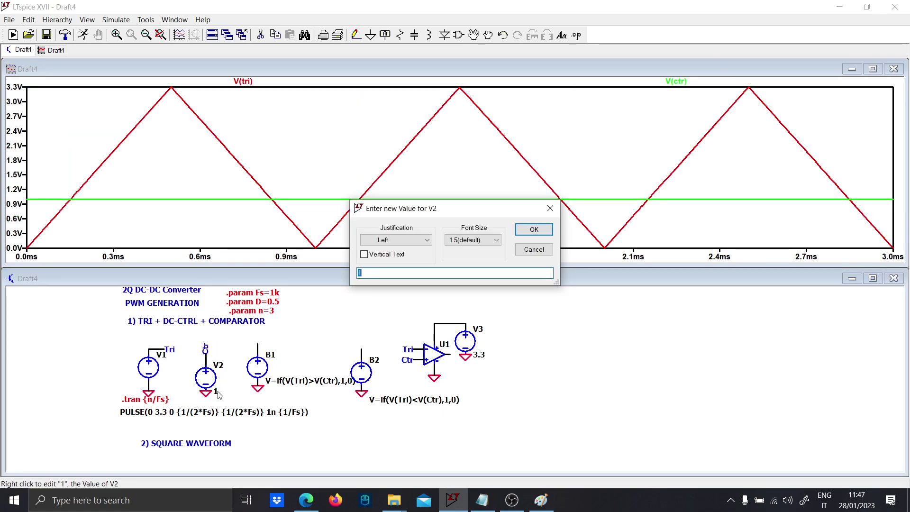
{"action": "type", "text": "1.5ù"}
{"action": "key", "text": "Return"}
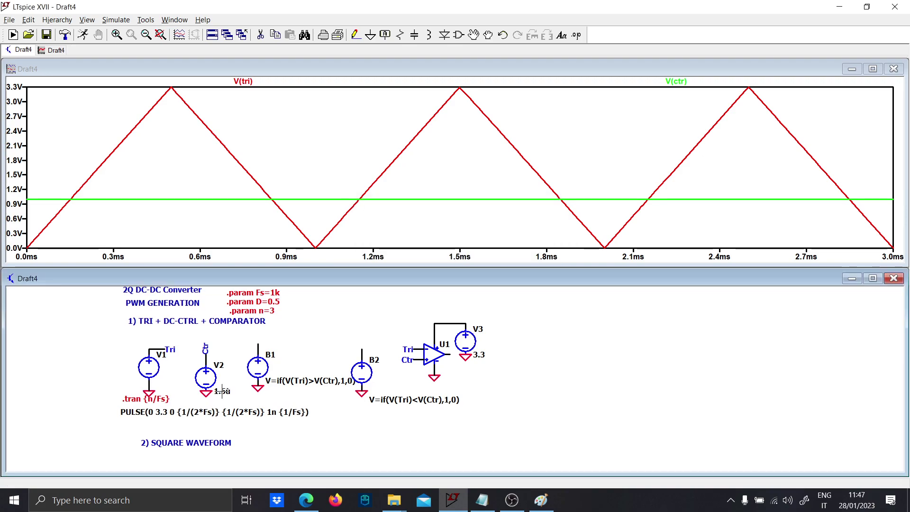
{"action": "right_click", "coordinate": [223, 394]}
{"action": "key", "text": "Return"}
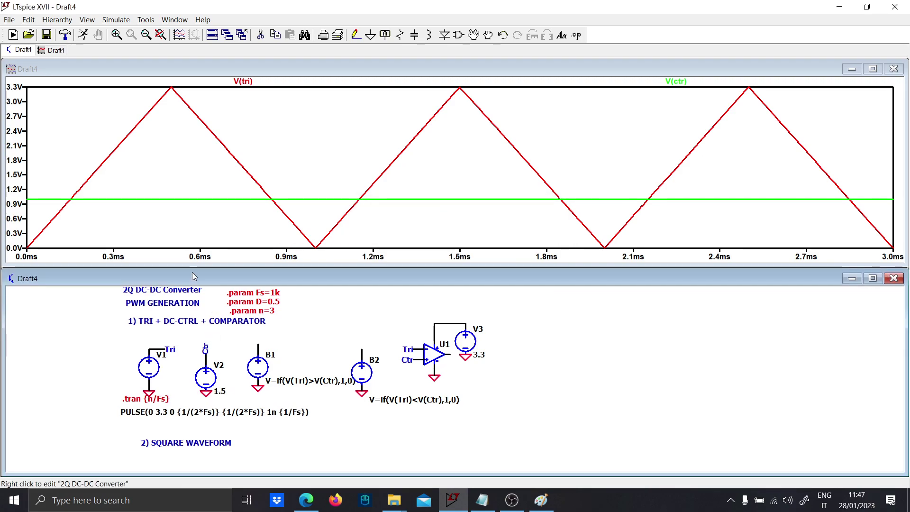
{"action": "left_click", "coordinate": [83, 35]}
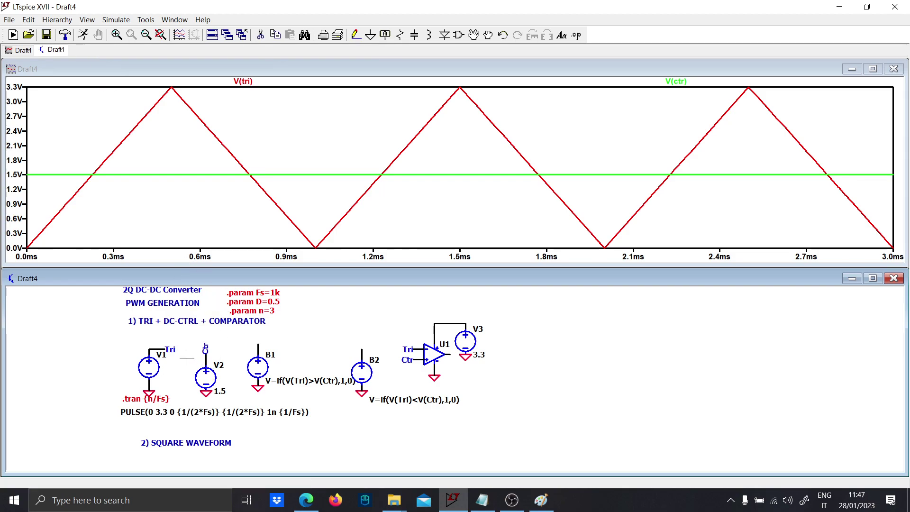
- Set V2's value to the expression {3.3/k}
{"action": "right_click", "coordinate": [222, 379]}
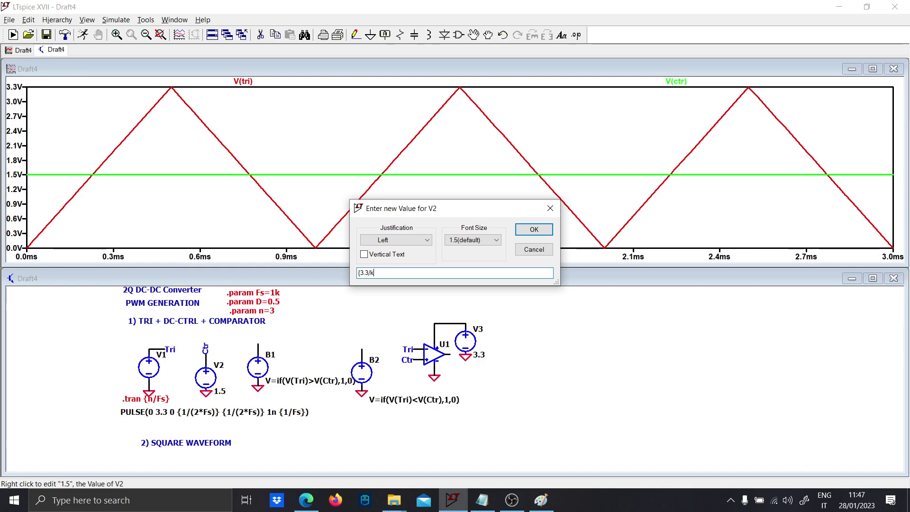
{"action": "type", "text": "}"}
{"action": "key", "text": "Return"}
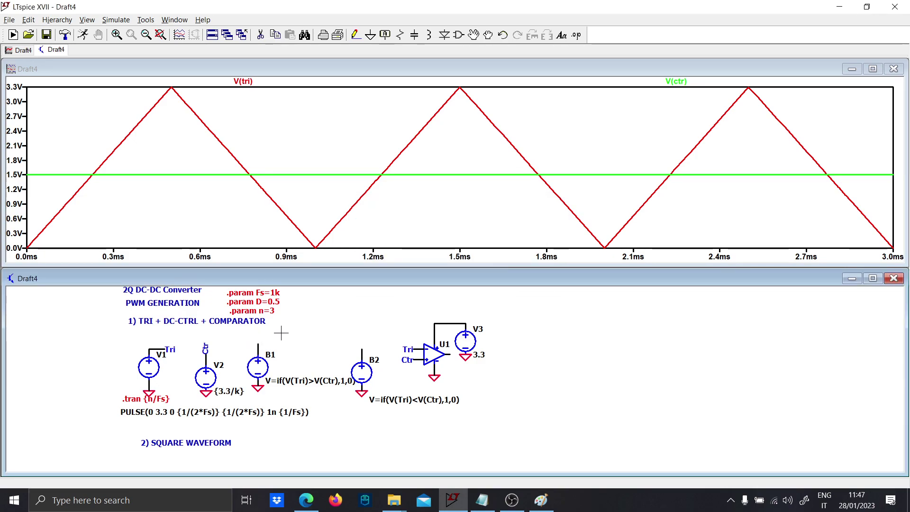
- Add the SPICE directive ".param k=2" beside the existing parameter directives
{"action": "key", "text": "t"}
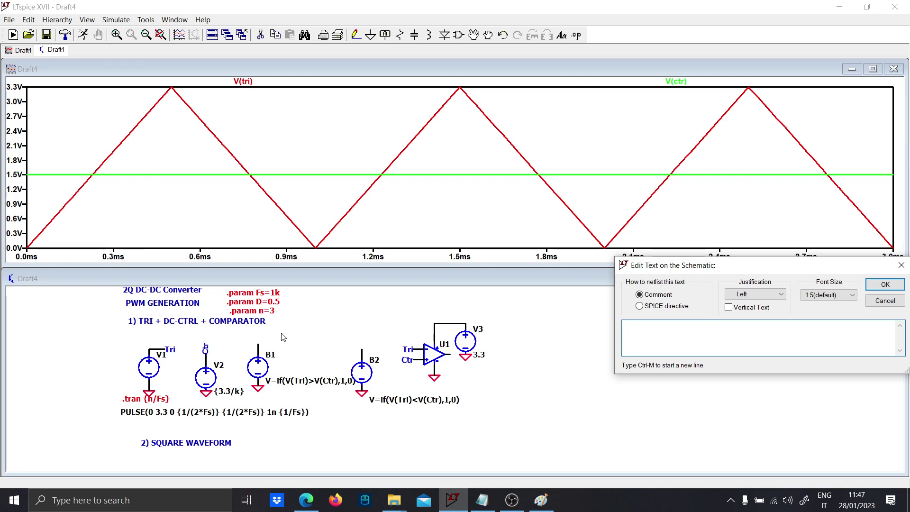
{"action": "type", "text": "."}
{"action": "left_click", "coordinate": [639, 306]}
{"action": "type", "text": "param k=2ù"}
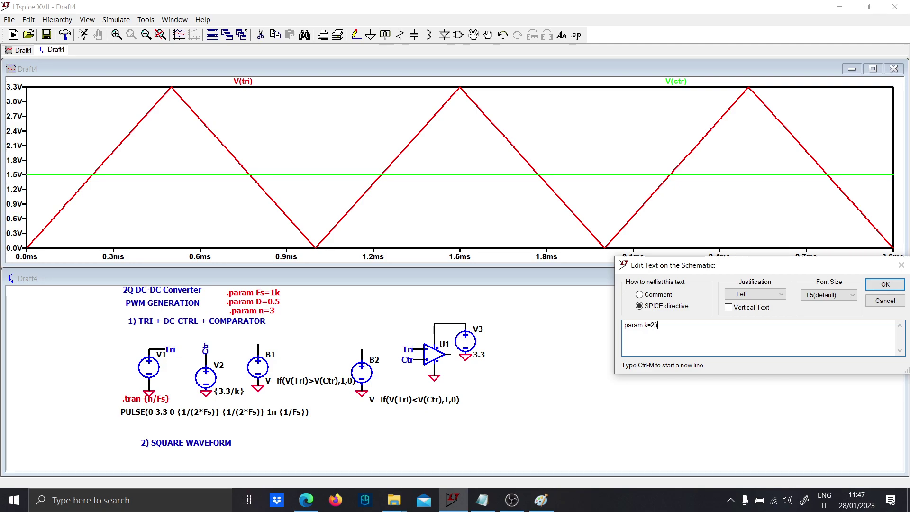
{"action": "key", "text": "BackSpace"}
{"action": "key", "text": "Return"}
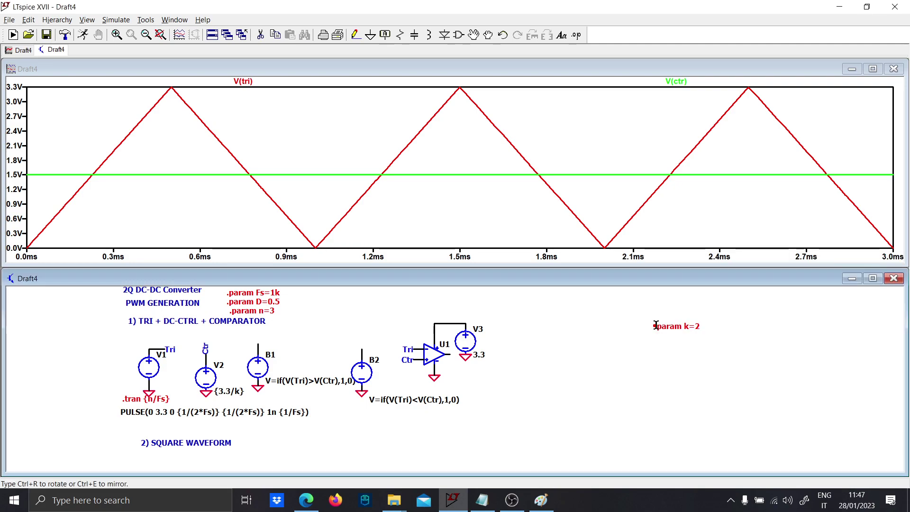
{"action": "left_click", "coordinate": [299, 303]}
- Rerun the simulation and add the output voltages of B1 and B2 to the plot
{"action": "left_click", "coordinate": [83, 35]}
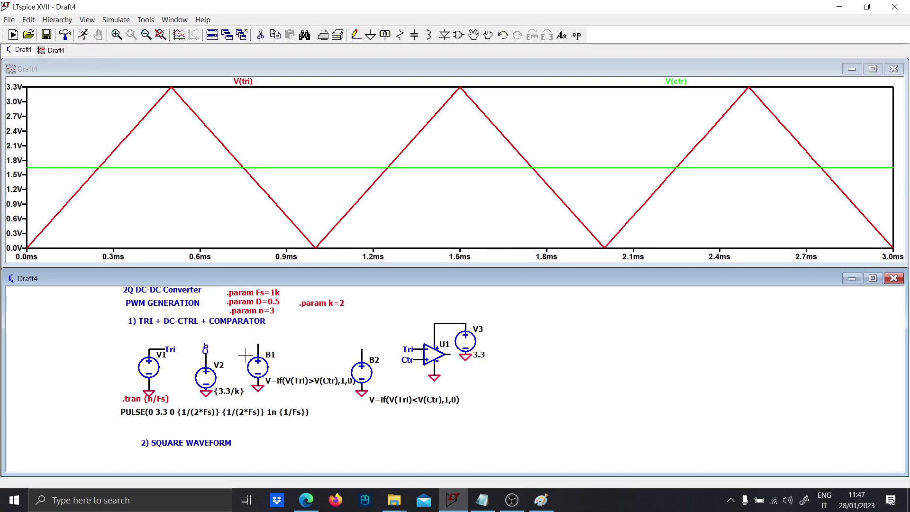
{"action": "left_click", "coordinate": [258, 346]}
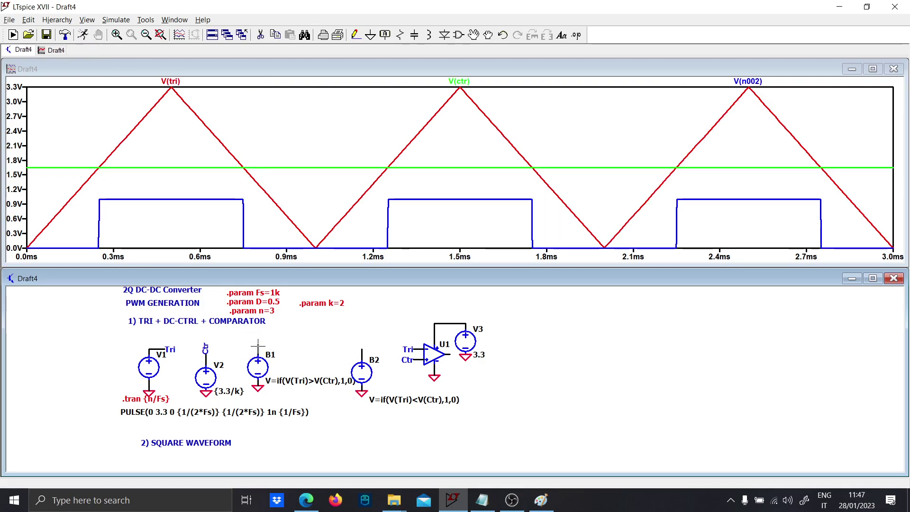
{"action": "left_click", "coordinate": [362, 350]}
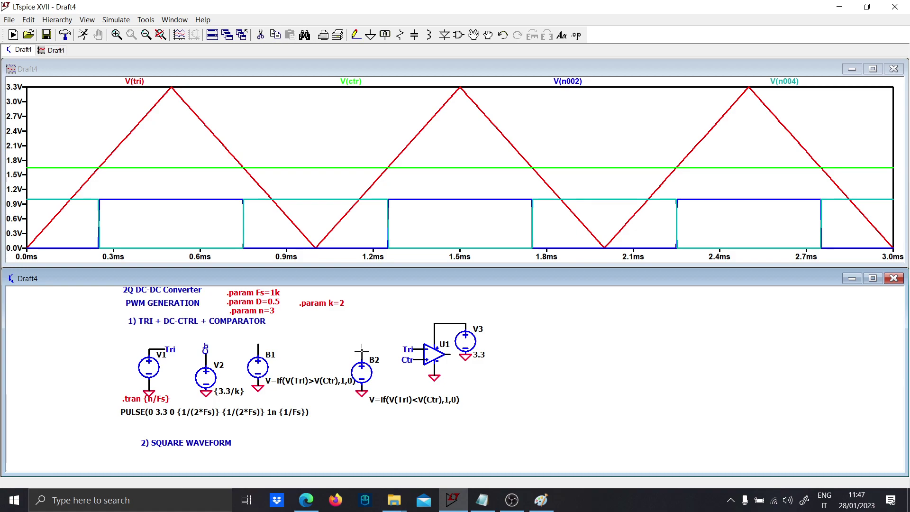
- Set the parameter k to 4 and rerun the simulation
{"action": "right_click", "coordinate": [343, 306]}
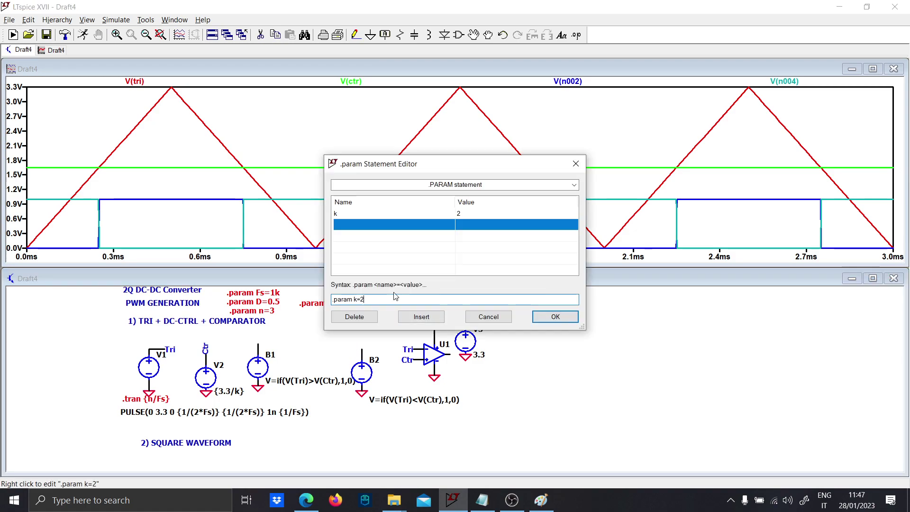
{"action": "key", "text": "BackSpace"}
{"action": "type", "text": "4"}
{"action": "key", "text": "Return"}
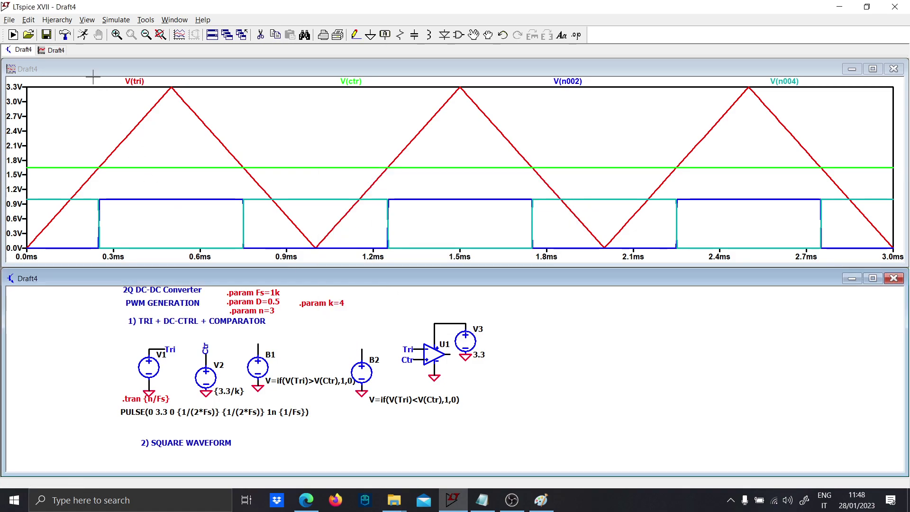
{"action": "left_click", "coordinate": [83, 35]}
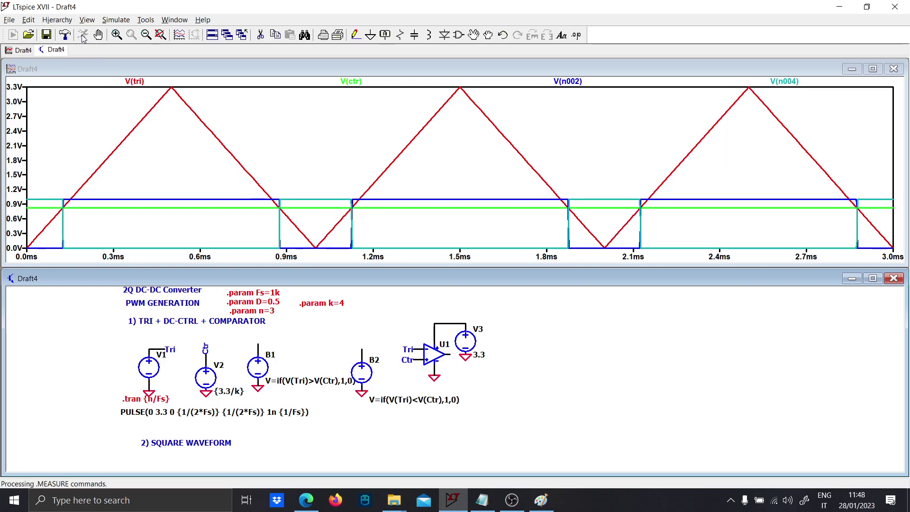
- Plot B1's output voltage on its own, followed by B2's output voltage on its own
{"action": "left_click", "coordinate": [259, 344]}
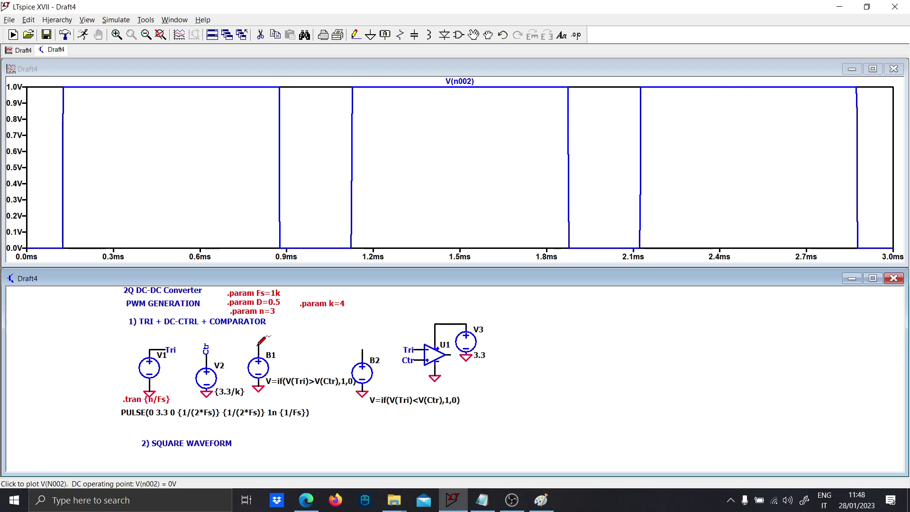
{"action": "left_click", "coordinate": [363, 351]}
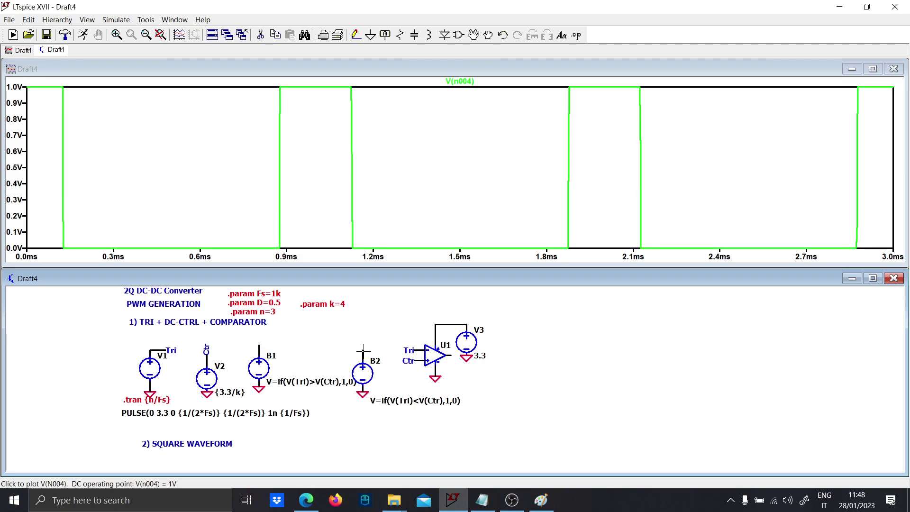
{"action": "left_click", "coordinate": [356, 256]}
{"action": "left_click_drag", "start_coordinate": [357, 256], "coordinate": [264, 77]}
{"action": "right_click", "coordinate": [378, 85]}
{"action": "left_click", "coordinate": [396, 92]}
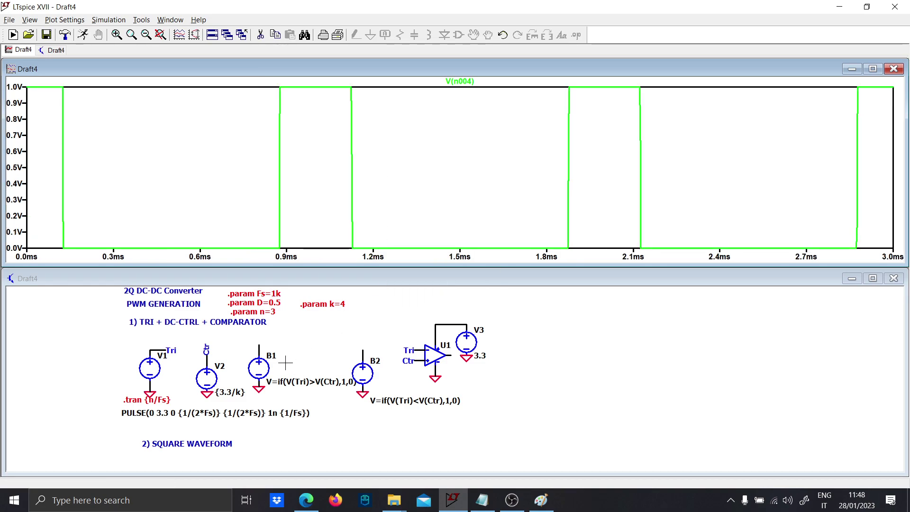
- Place a voltage source with its negative terminal grounded below the "2) SQUARE WAVEFORM" comment
{"action": "mouse_move", "coordinate": [255, 439]}
{"action": "left_mouse_down"}
{"action": "mouse_move", "coordinate": [252, 383]}
{"action": "mouse_move", "coordinate": [256, 425]}
{"action": "mouse_move", "coordinate": [203, 457]}
{"action": "mouse_move", "coordinate": [227, 421]}
{"action": "mouse_move", "coordinate": [289, 380]}
{"action": "mouse_move", "coordinate": [279, 385]}
{"action": "left_mouse_up"}
{"action": "scroll", "coordinate": [254, 401], "scroll_direction": "down", "scroll_amount": 1}
{"action": "scroll", "coordinate": [254, 402], "scroll_direction": "up", "scroll_amount": 2}
{"action": "scroll", "coordinate": [252, 383], "scroll_direction": "down", "scroll_amount": 1}
{"action": "scroll", "coordinate": [279, 374], "scroll_direction": "up", "scroll_amount": 3}
{"action": "left_click_drag", "start_coordinate": [268, 360], "coordinate": [274, 329]}
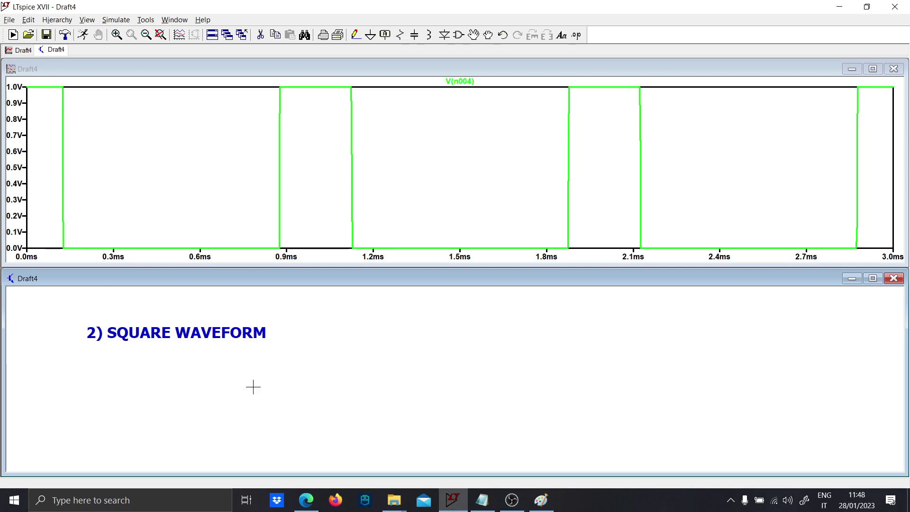
{"action": "key", "text": "v"}
{"action": "left_click", "coordinate": [212, 402]}
{"action": "key", "text": "Escape"}
{"action": "key", "text": "F3"}
{"action": "left_click", "coordinate": [211, 430]}
{"action": "left_click", "coordinate": [212, 440]}
{"action": "key", "text": "g"}
{"action": "left_click", "coordinate": [212, 403]}
- Define V4 as a PULSE source with Vinitial 0, Von 3.3, Tdelay {D/Fs}, and Trise and Tfall 1n
{"action": "right_click", "coordinate": [212, 403]}
{"action": "left_click", "coordinate": [534, 266]}
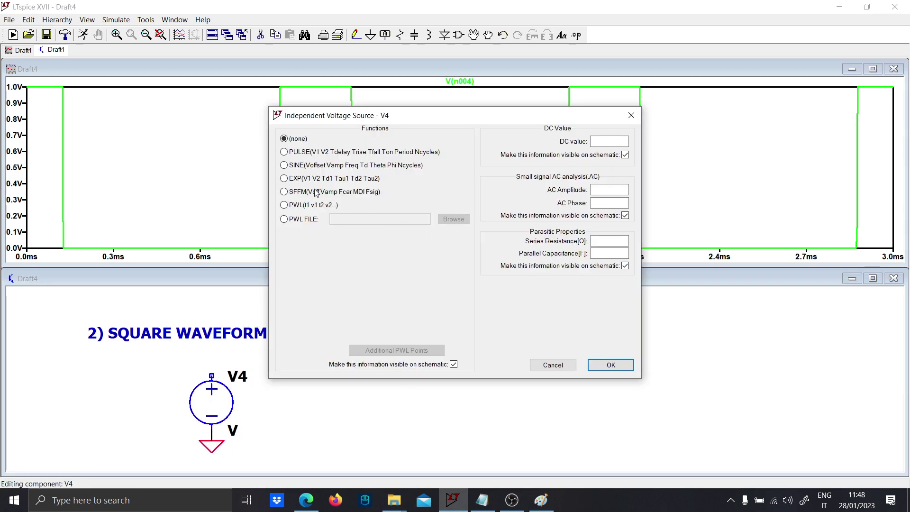
{"action": "left_click", "coordinate": [294, 153]}
{"action": "left_click", "coordinate": [431, 245]}
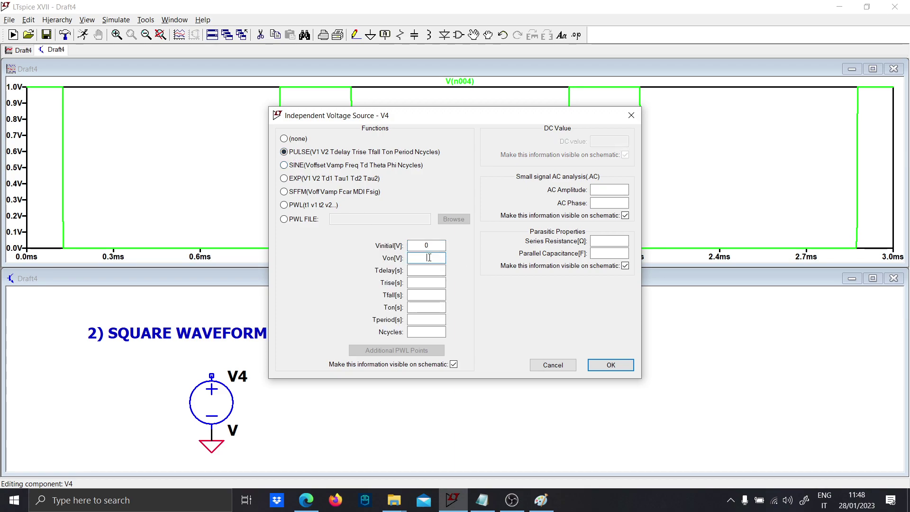
{"action": "type", "text": "3.3"}
{"action": "type", "text": "{D/F"}
{"action": "key", "text": "Caps_Lock"}
{"action": "type", "text": "s"}
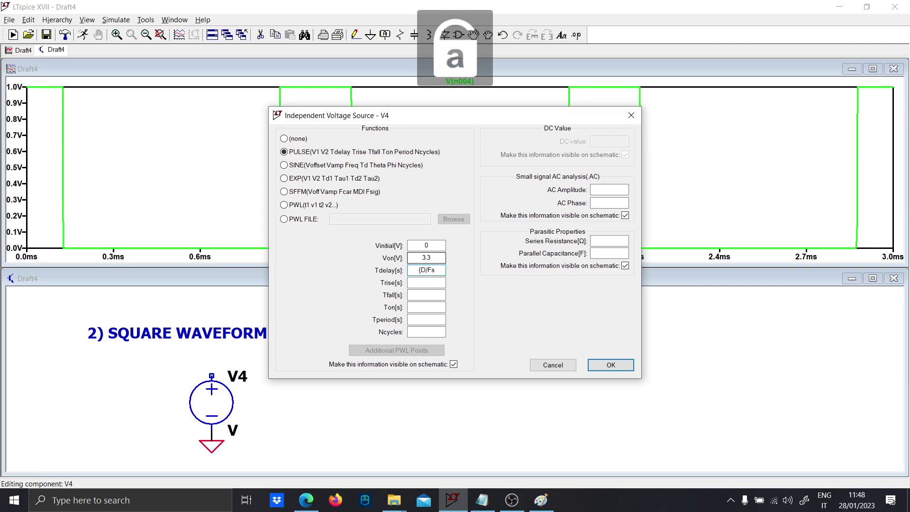
{"action": "type", "text": "}"}
{"action": "left_click", "coordinate": [425, 282]}
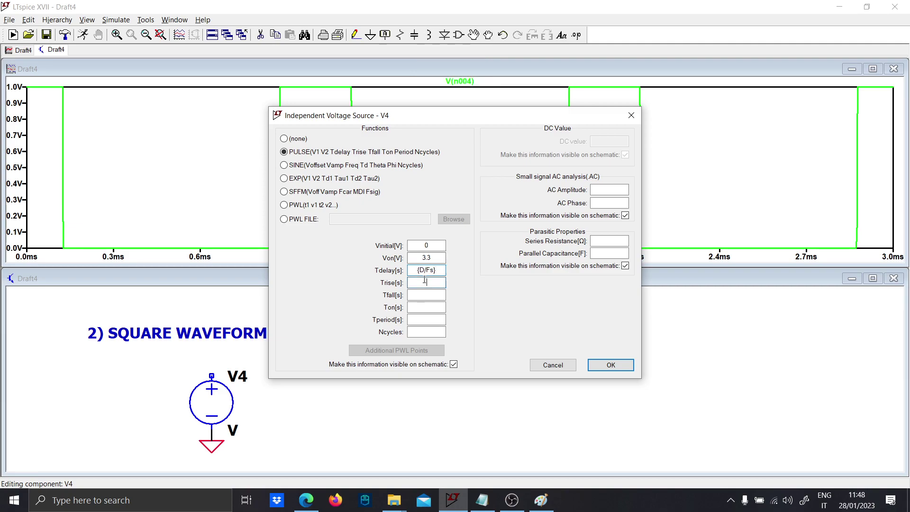
{"action": "type", "text": "1n"}
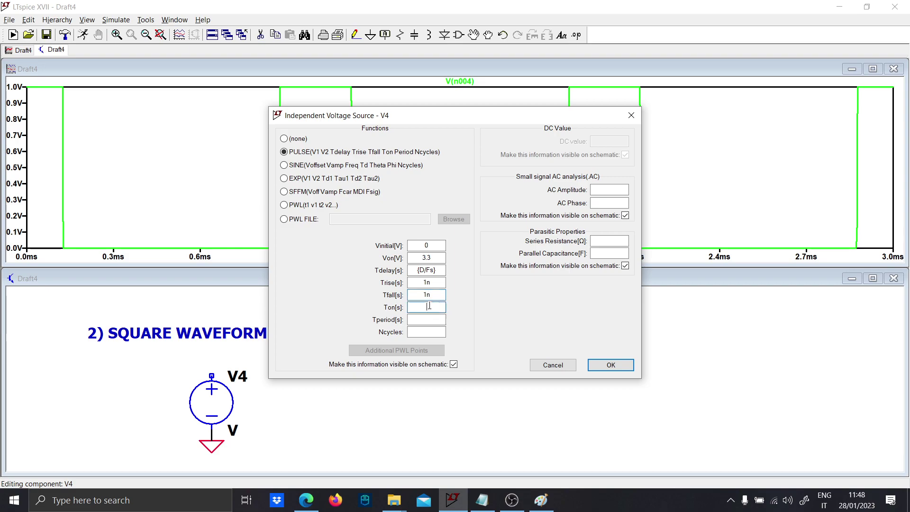
{"action": "type", "text": "{D"}
- Set V4's Ton to {(1-D)/Fs} and Tperiod to {1/Fs}, and apply the source settings
{"action": "key", "text": "Caps_Lock"}
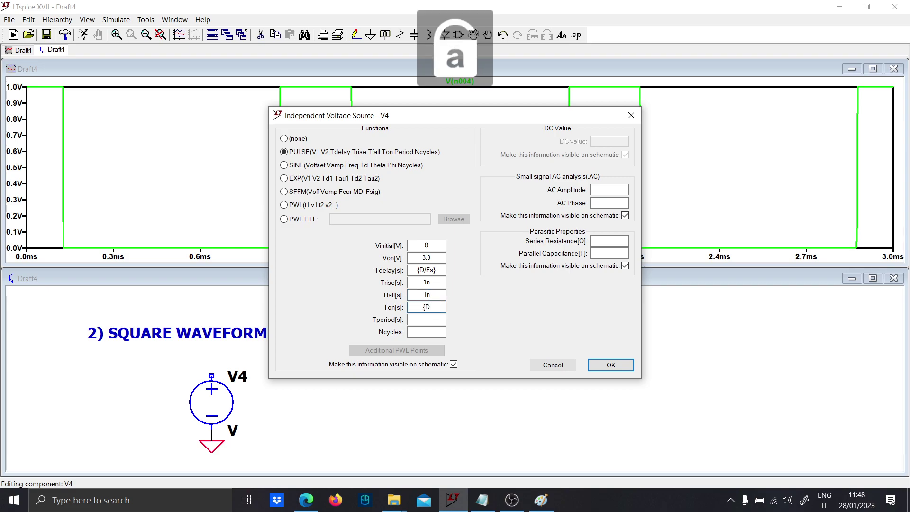
{"action": "type", "text": "/Fs}"}
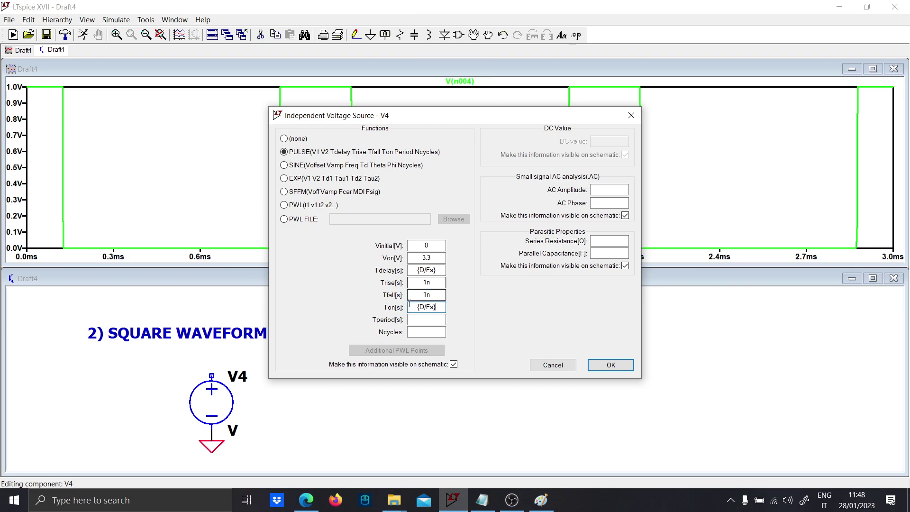
{"action": "left_click", "coordinate": [418, 317]}
{"action": "left_click", "coordinate": [421, 307]}
{"action": "key", "text": "Tab"}
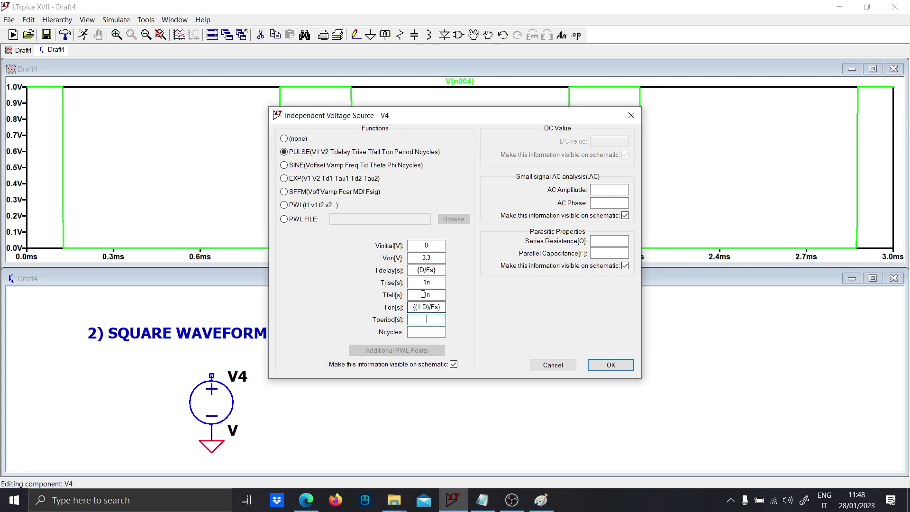
{"action": "type", "text": "{1/"}
{"action": "key", "text": "Caps_Lock"}
{"action": "type", "text": "F"}
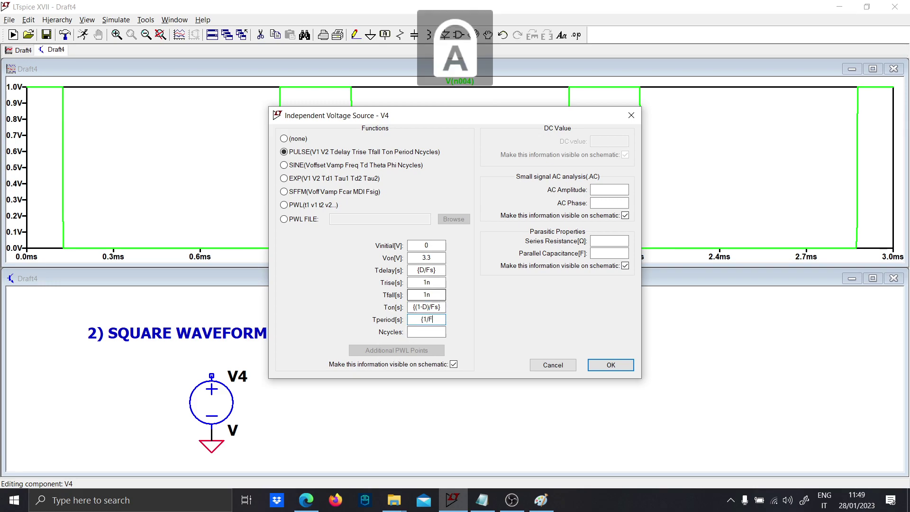
{"action": "key", "text": "Caps_Lock"}
{"action": "type", "text": "s}"}
{"action": "key", "text": "Return"}
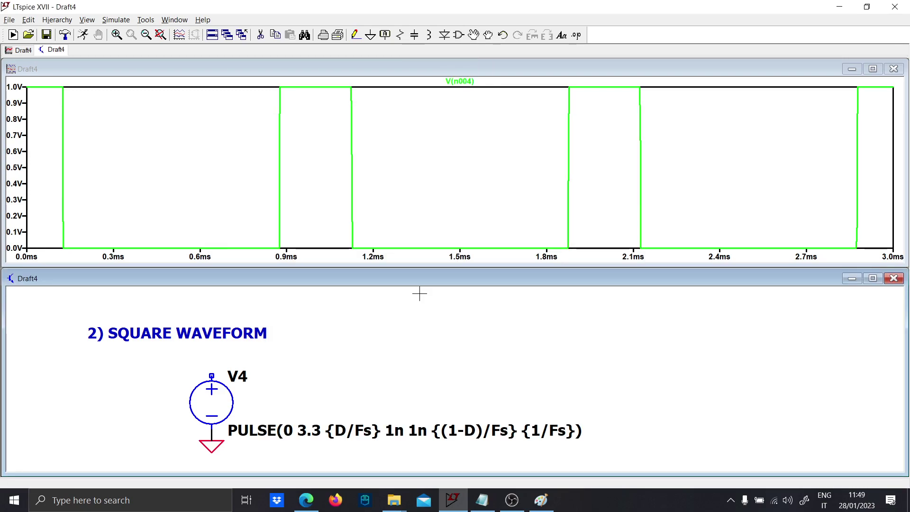
- Draw a short wire up from V4's positive terminal and across to the right
{"action": "scroll", "coordinate": [360, 358], "scroll_direction": "down", "scroll_amount": 1}
{"action": "key", "text": "F3"}
{"action": "left_click", "coordinate": [236, 377]}
{"action": "left_click", "coordinate": [301, 354]}
{"action": "key", "text": "Escape"}
- Label the free end of V4's output wire with the net name LowSide
{"action": "key", "text": "F4"}
{"action": "key", "text": "Caps_Lock"}
{"action": "type", "text": "L"}
{"action": "key", "text": "Caps_Lock"}
{"action": "type", "text": "ow"}
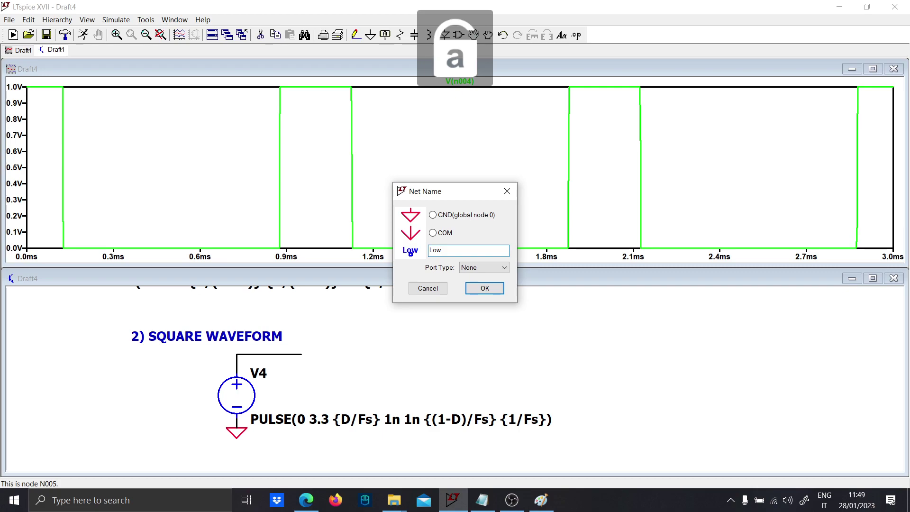
{"action": "type", "text": "Side"}
{"action": "key", "text": "Return"}
{"action": "left_click", "coordinate": [302, 355]}
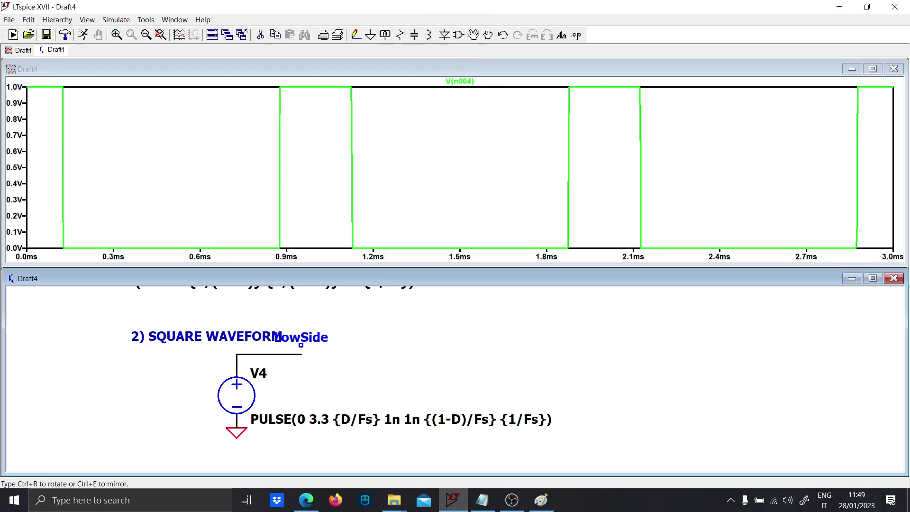
- Duplicate V4 with its ground, output wire and LowSide label, placing the copy to the right of the original
{"action": "scroll", "coordinate": [304, 382], "scroll_direction": "down", "scroll_amount": 1}
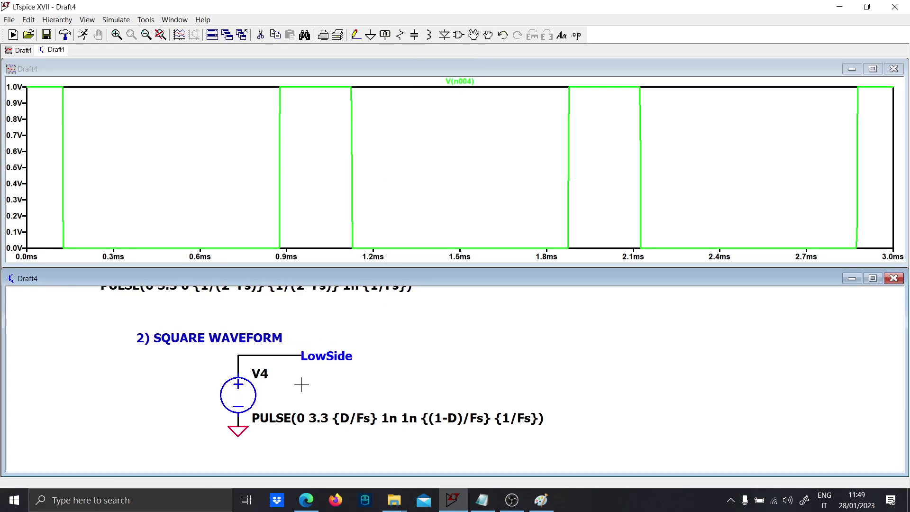
{"action": "left_click_drag", "start_coordinate": [301, 384], "coordinate": [270, 381]}
{"action": "key", "text": "F6"}
{"action": "left_click_drag", "start_coordinate": [181, 348], "coordinate": [410, 474]}
{"action": "left_click", "coordinate": [661, 408]}
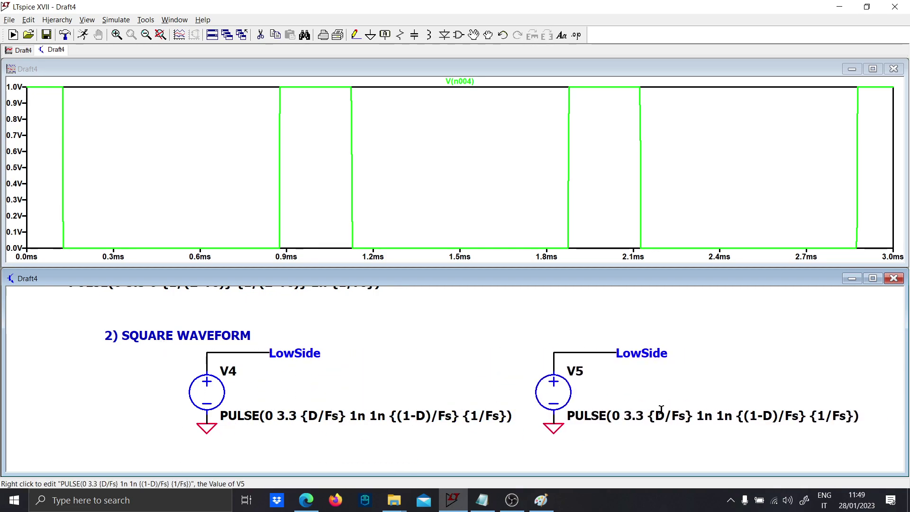
- Set V5's Tdelay to 0 and Ton to {(D)/Fs}, and rerun the simulation
{"action": "right_click", "coordinate": [569, 382]}
{"action": "left_click_drag", "start_coordinate": [435, 270], "coordinate": [360, 270]}
{"action": "type", "text": "0"}
{"action": "left_click", "coordinate": [422, 310]}
{"action": "key", "text": "BackSpace"}
{"action": "key", "text": "BackSpace"}
{"action": "key", "text": "Return"}
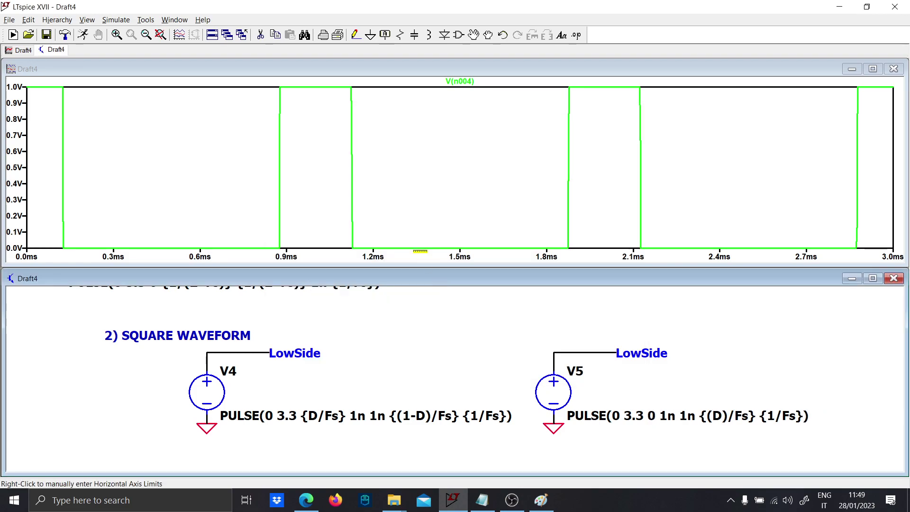
{"action": "left_click", "coordinate": [91, 34]}
{"action": "left_click", "coordinate": [546, 280]}
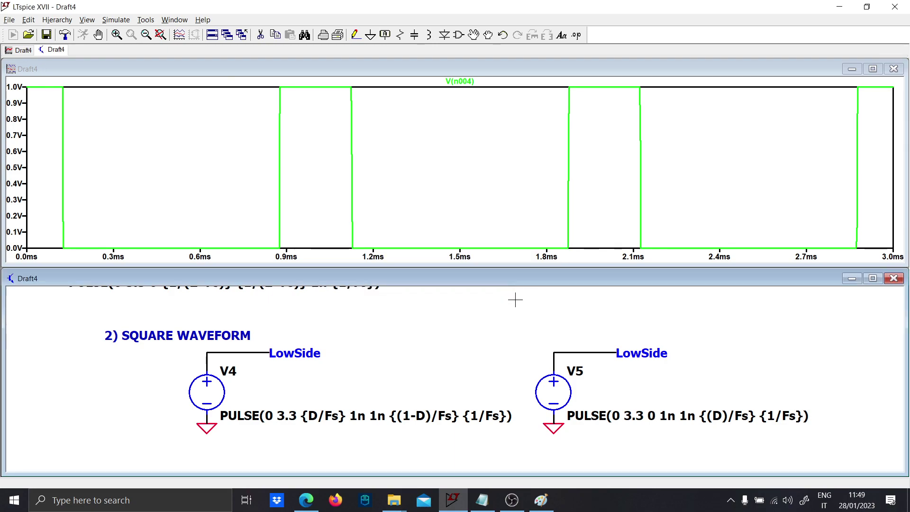
- Rename the net label on V5's output wire to HighSide
{"action": "scroll", "coordinate": [398, 335], "scroll_direction": "down", "scroll_amount": 1}
{"action": "left_click_drag", "start_coordinate": [399, 335], "coordinate": [373, 350]}
{"action": "right_click", "coordinate": [536, 360]}
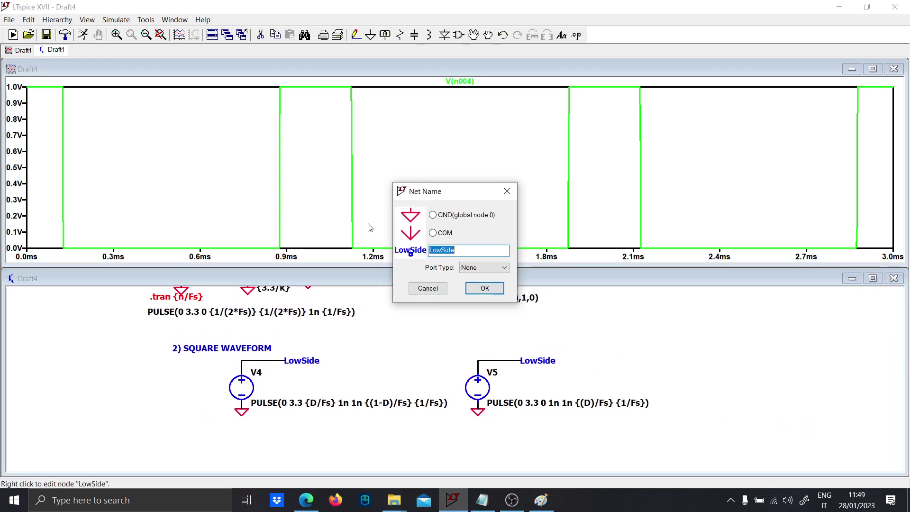
{"action": "type", "text": "H"}
{"action": "key", "text": "Caps_Lock"}
{"action": "type", "text": "gh"}
{"action": "key", "text": "BackSpace"}
{"action": "key", "text": "BackSpace"}
{"action": "type", "text": "ighSide"}
{"action": "key", "text": "Return"}
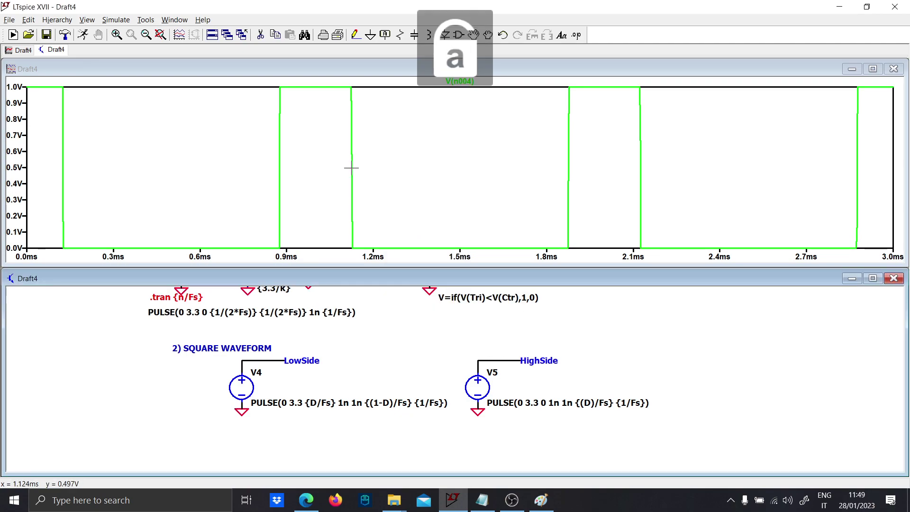
- Plot the LowSide and HighSide voltages together without B2's trace, and return to the LowSide voltage alone
{"action": "left_click", "coordinate": [277, 361]}
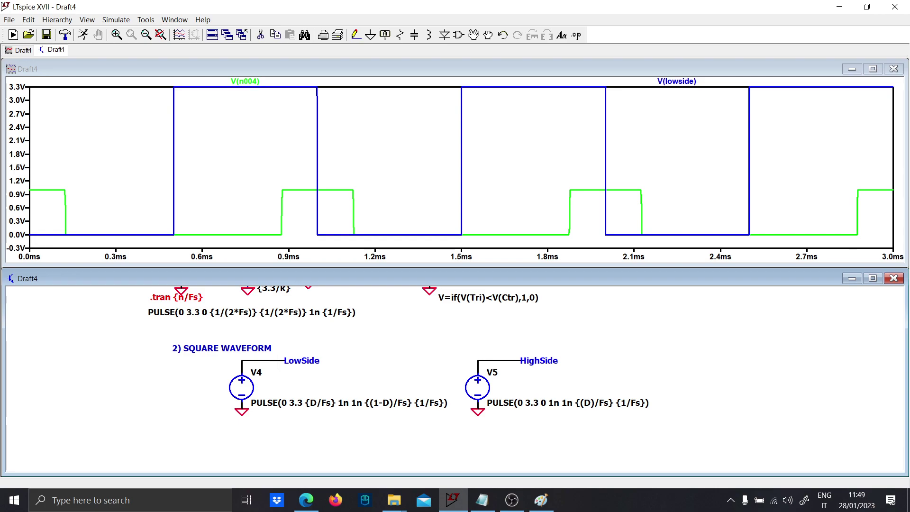
{"action": "left_click", "coordinate": [277, 361]}
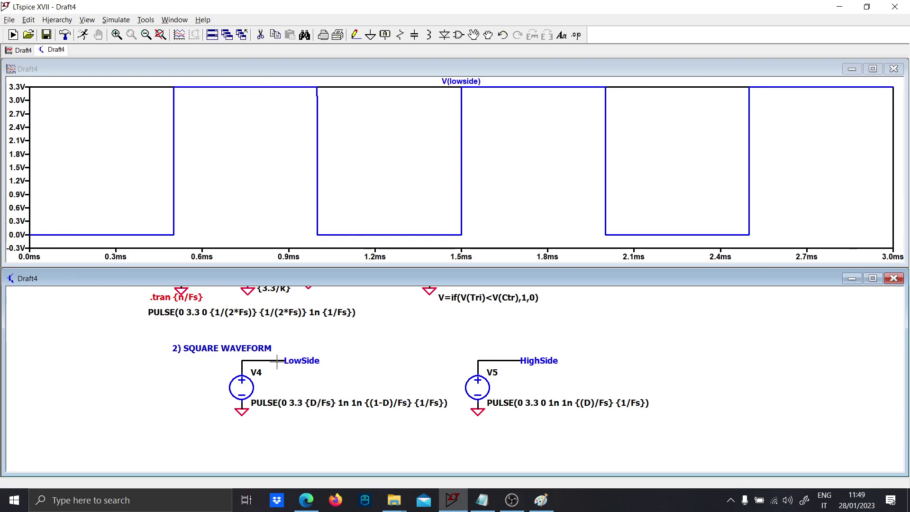
{"action": "left_click", "coordinate": [514, 362]}
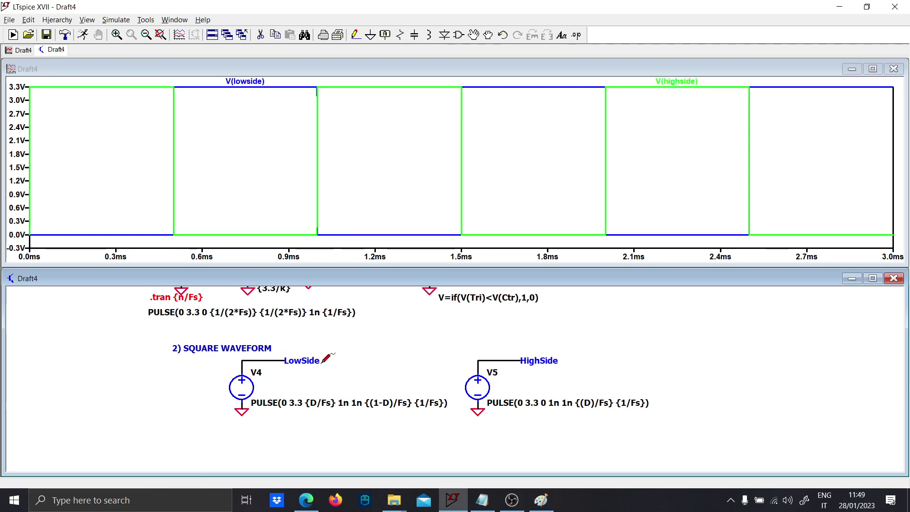
{"action": "left_click", "coordinate": [293, 361]}
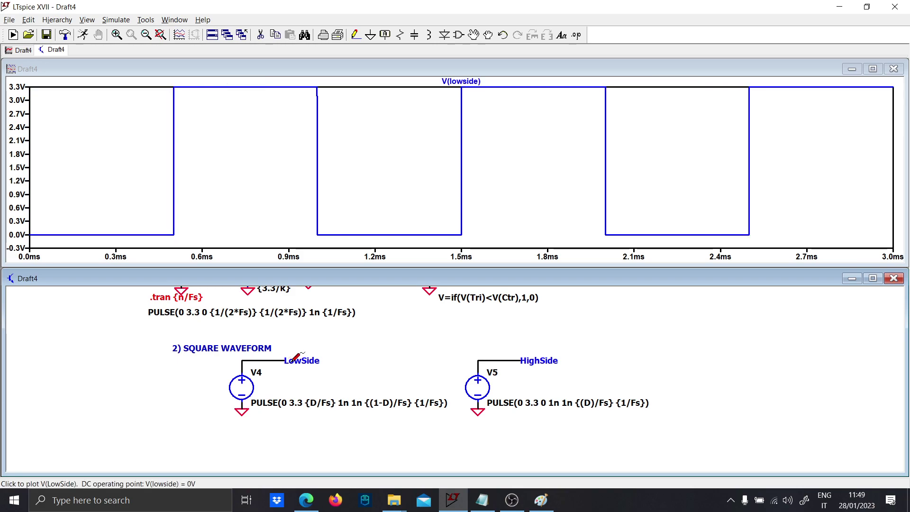
- Add the HighSide voltage to the LowSide plot, examine a switching edge up close and restore the full time span
{"action": "left_click", "coordinate": [505, 360]}
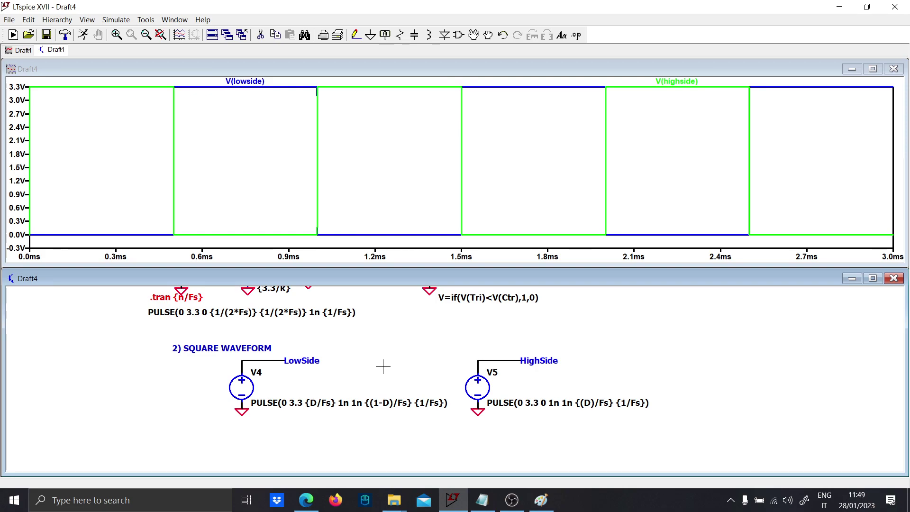
{"action": "left_click_drag", "start_coordinate": [419, 382], "coordinate": [405, 392]}
{"action": "left_click_drag", "start_coordinate": [190, 241], "coordinate": [154, 82]}
{"action": "left_click_drag", "start_coordinate": [513, 230], "coordinate": [505, 81]}
{"action": "left_click_drag", "start_coordinate": [430, 233], "coordinate": [417, 116]}
{"action": "right_click", "coordinate": [431, 145]}
{"action": "left_click", "coordinate": [448, 152]}
- Add the SPICE directive .param Dead=100ns above the two square-wave sources
{"action": "left_click", "coordinate": [353, 356]}
{"action": "key", "text": "t"}
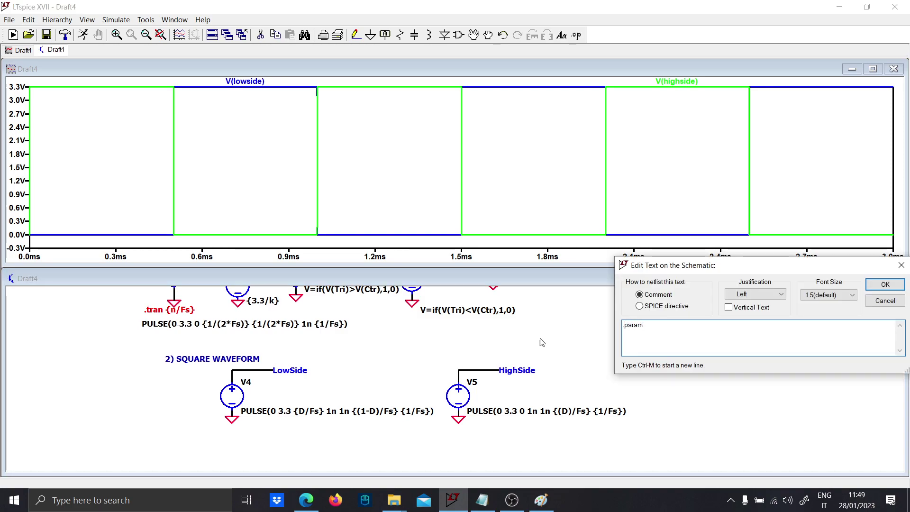
{"action": "type", "text": ".param"}
{"action": "left_click", "coordinate": [639, 305]}
{"action": "left_click", "coordinate": [641, 326]}
{"action": "key", "text": "Caps_Lock"}
{"action": "type", "text": "D"}
{"action": "key", "text": "Caps_Lock"}
{"action": "type", "text": "ead=100ns"}
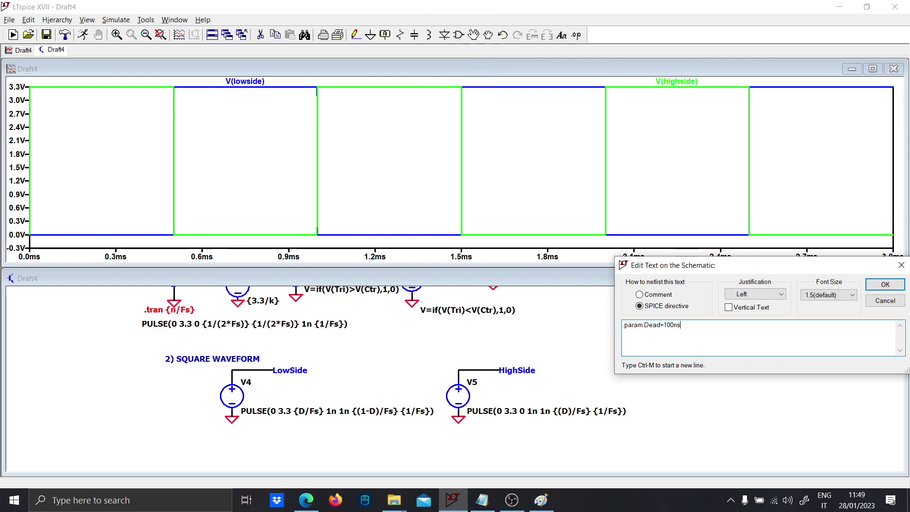
{"action": "key", "text": "Return"}
{"action": "left_click", "coordinate": [326, 363]}
- Set the Ton of LowSide source V4 to {(1-D)/Fs-Dead}
{"action": "right_click", "coordinate": [229, 408]}
{"action": "left_click", "coordinate": [432, 308]}
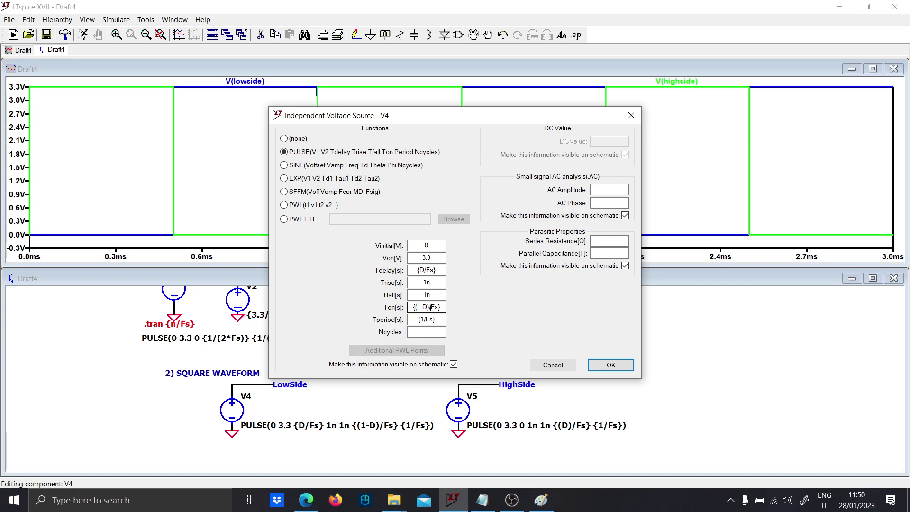
{"action": "type", "text": "-"}
{"action": "key", "text": "Caps_Lock"}
{"action": "type", "text": "D"}
{"action": "key", "text": "Caps_Lock"}
{"action": "type", "text": "ead"}
{"action": "key", "text": "Return"}
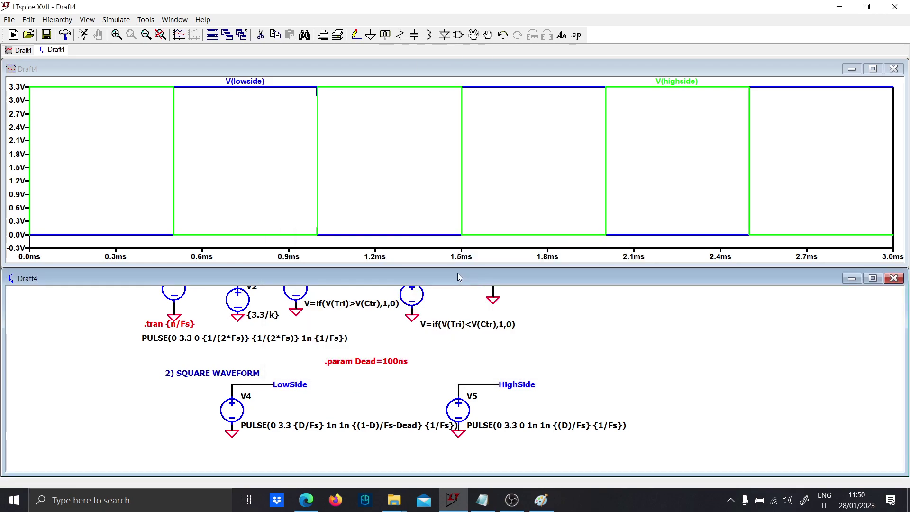
- Set the Ton of HighSide source V5 to {(D)/Fs-Dead}
{"action": "right_click", "coordinate": [473, 426]}
{"action": "key", "text": "Escape"}
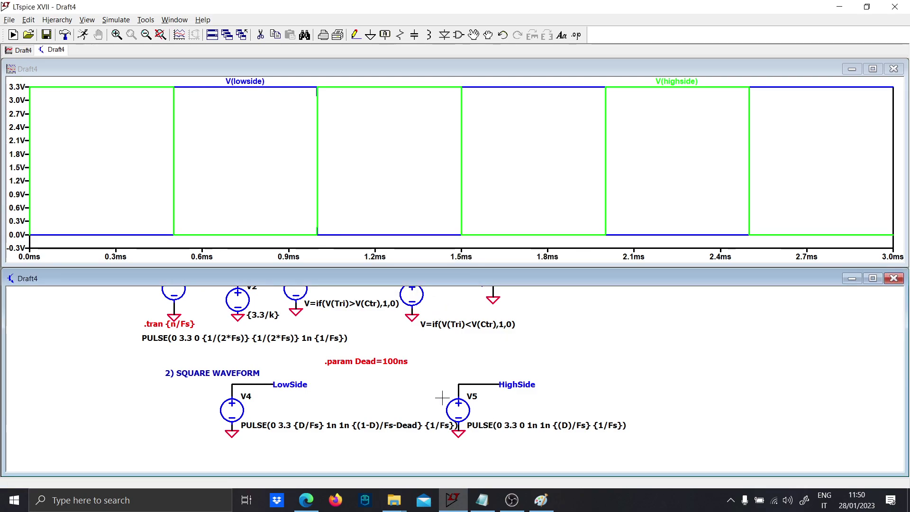
{"action": "right_click", "coordinate": [456, 406]}
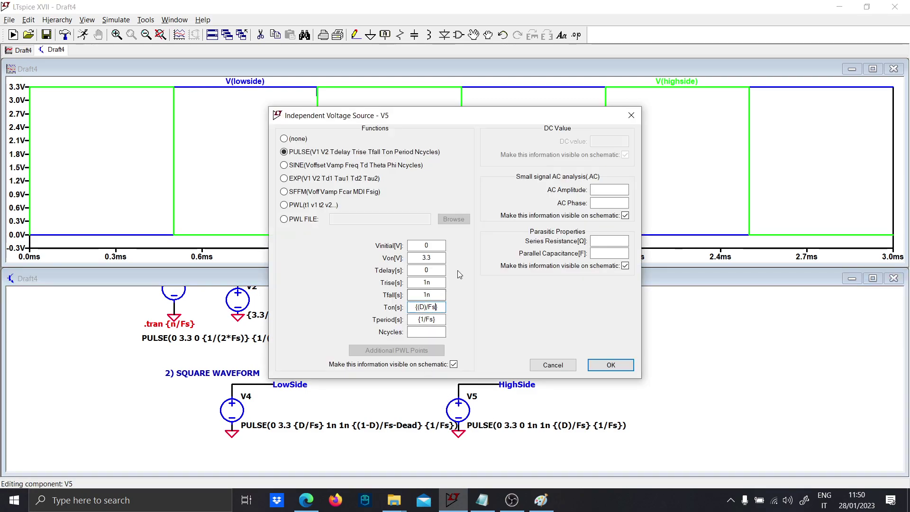
{"action": "type", "text": "-Dead"}
{"action": "key", "text": "Return"}
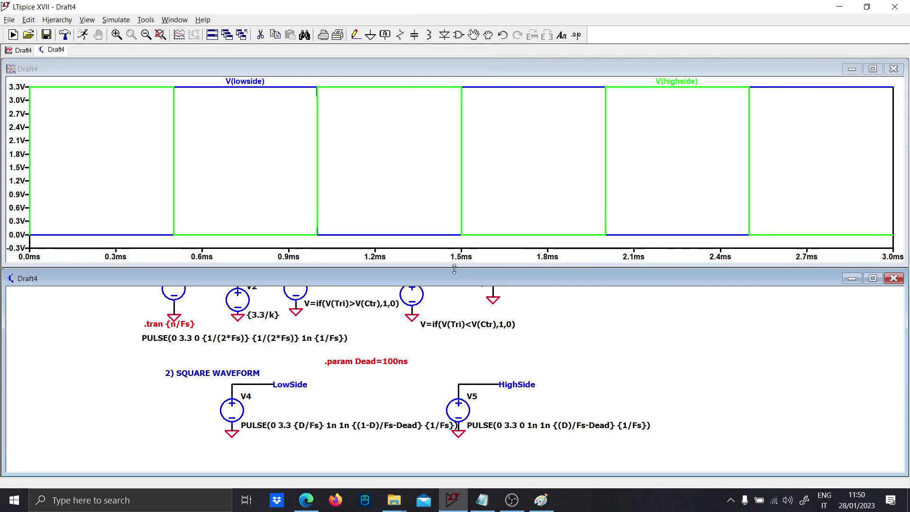
- Shift V5 with its ground slightly right, clear of V4's pulse text, keeping its wire attached, and rerun the simulation
{"action": "key", "text": "F8"}
{"action": "left_click_drag", "start_coordinate": [481, 448], "coordinate": [443, 370]}
{"action": "left_click", "coordinate": [455, 369]}
{"action": "left_click", "coordinate": [83, 34]}
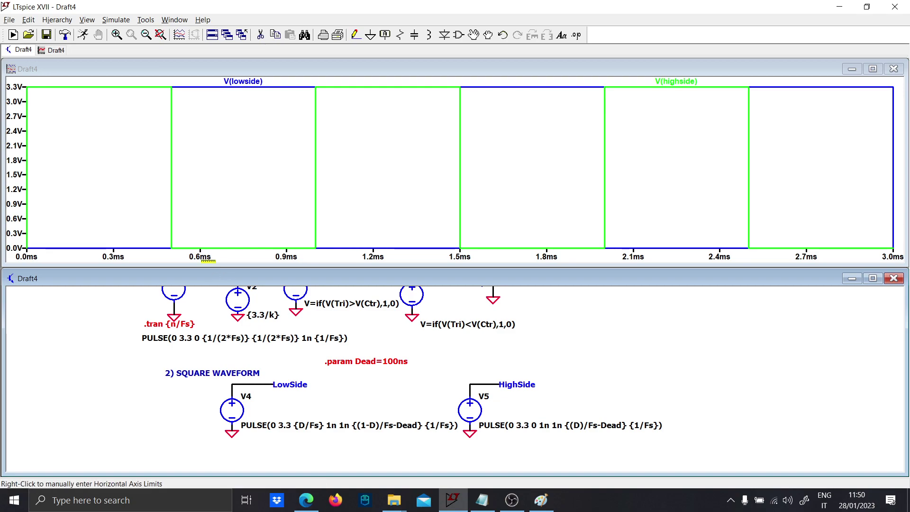
- Examine the dead time between the HighSide falling edge and the LowSide rising edge around 500 µs
{"action": "left_click", "coordinate": [173, 150]}
{"action": "left_click_drag", "start_coordinate": [173, 150], "coordinate": [161, 69]}
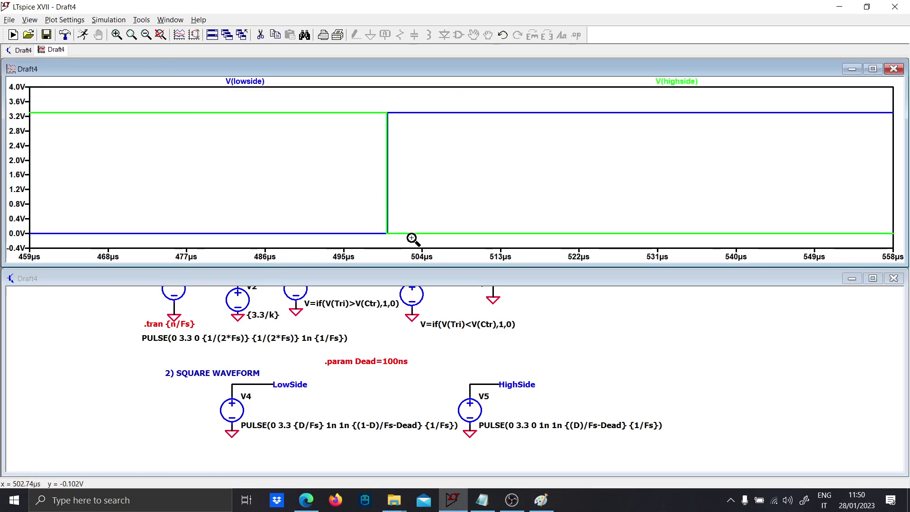
{"action": "left_click_drag", "start_coordinate": [410, 236], "coordinate": [365, 87]}
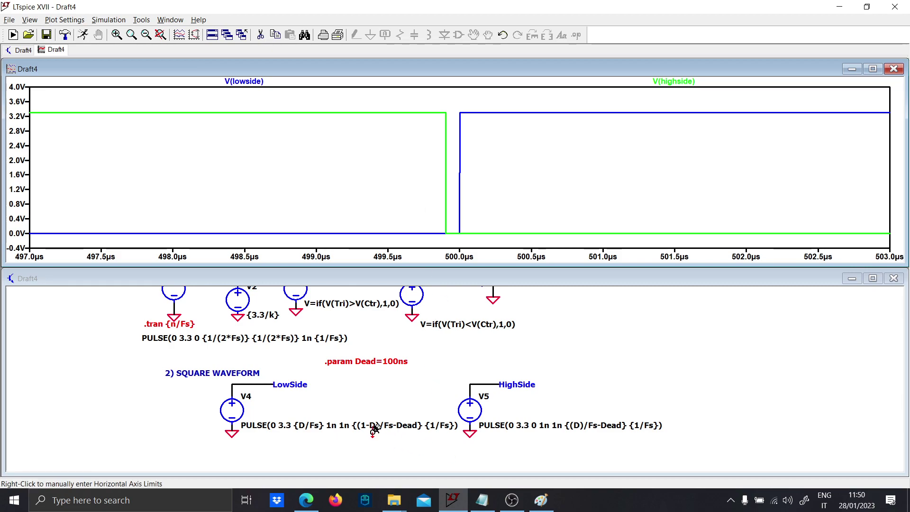
{"action": "left_click", "coordinate": [293, 402]}
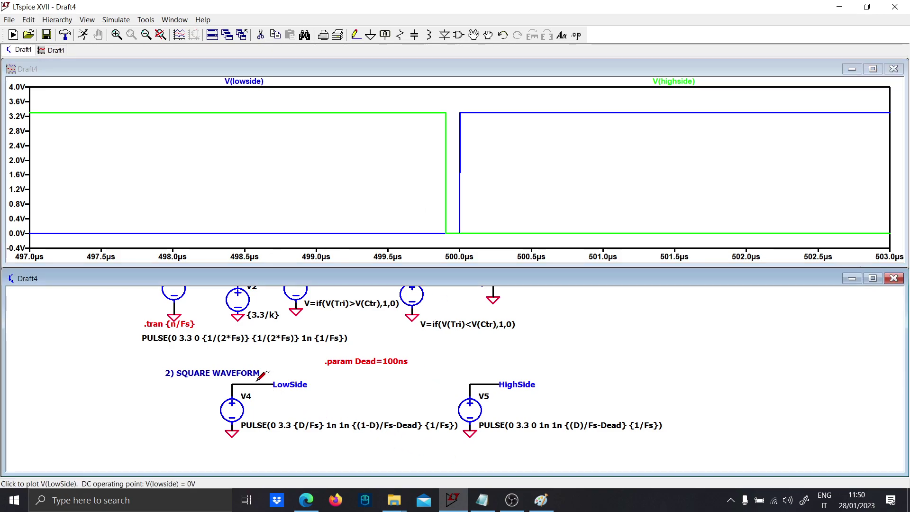
{"action": "left_click", "coordinate": [271, 384]}
{"action": "left_click", "coordinate": [504, 383]}
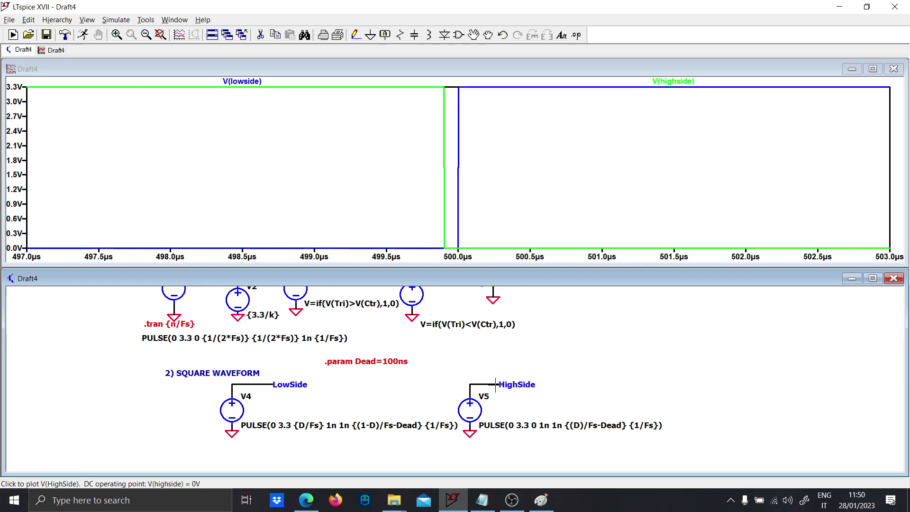
- Plot the Tri voltage alone over the full time span and add the Ctr voltage to it
{"action": "scroll", "coordinate": [422, 368], "scroll_direction": "down", "scroll_amount": 2}
{"action": "left_click_drag", "start_coordinate": [378, 355], "coordinate": [366, 379]}
{"action": "left_click", "coordinate": [285, 335]}
{"action": "left_click", "coordinate": [285, 336]}
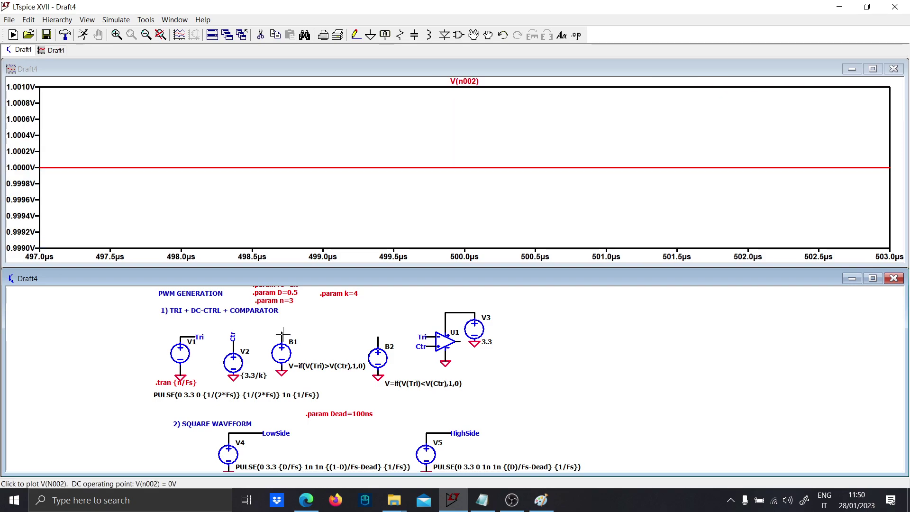
{"action": "left_click", "coordinate": [190, 334]}
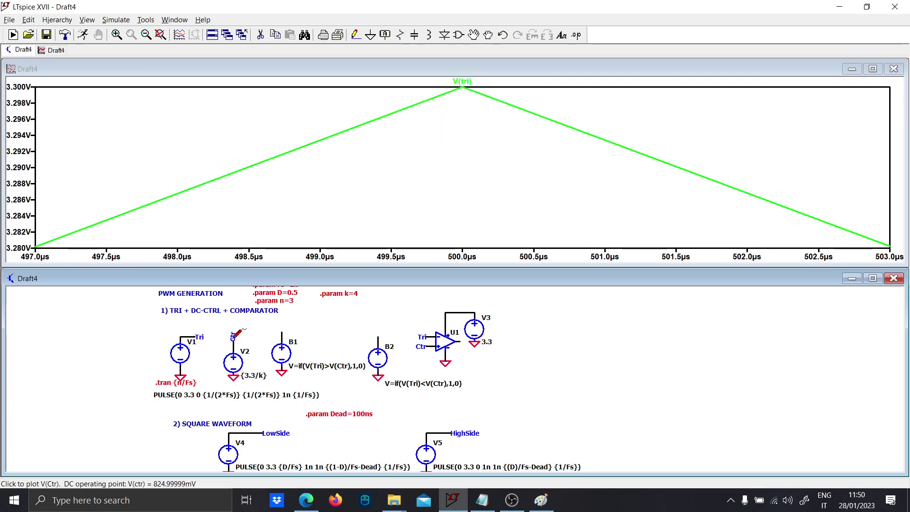
{"action": "right_click", "coordinate": [287, 213]}
{"action": "left_click", "coordinate": [304, 220]}
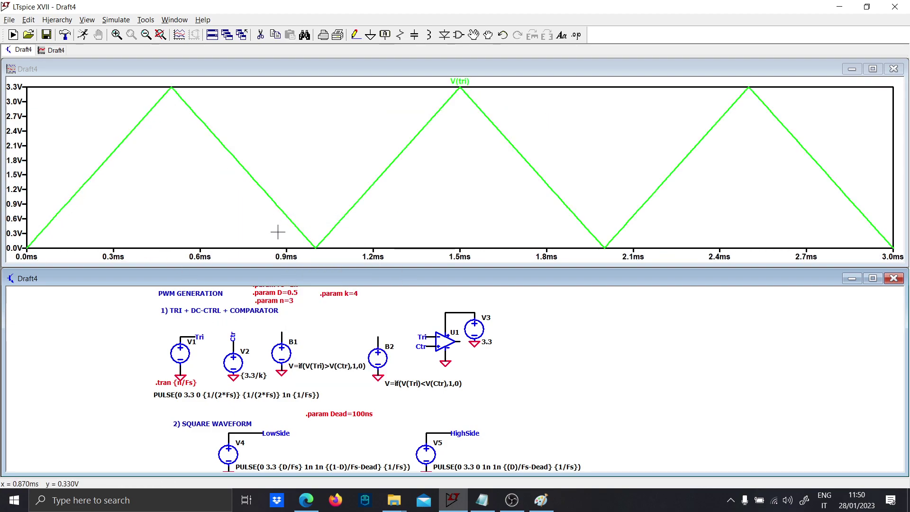
{"action": "left_click", "coordinate": [232, 345]}
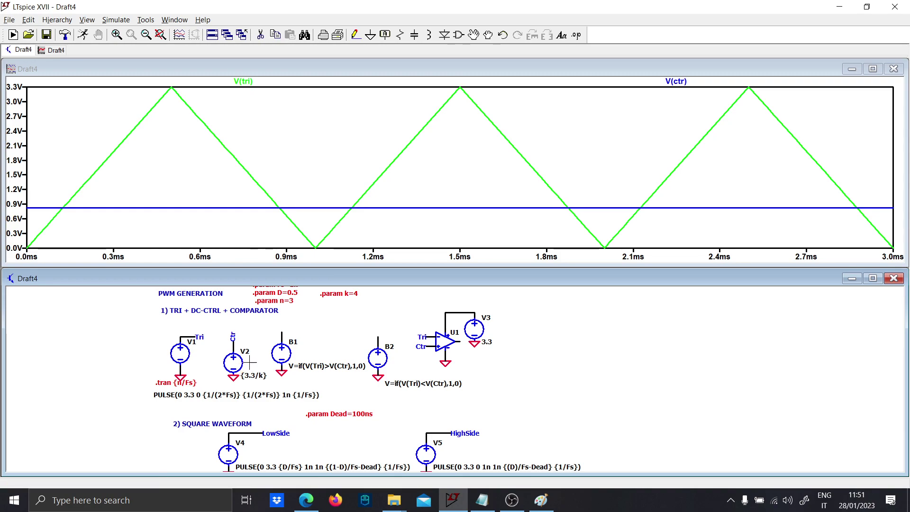
{"action": "scroll", "coordinate": [432, 419], "scroll_direction": "down", "scroll_amount": 1}
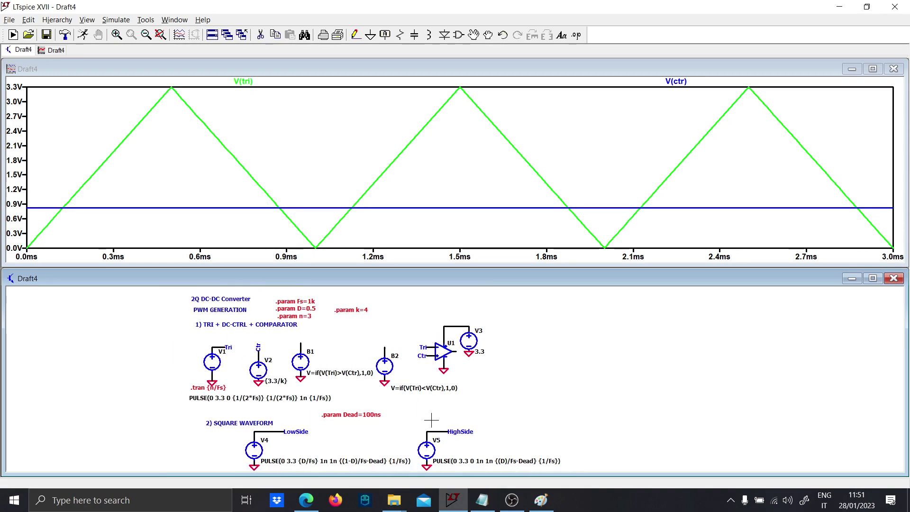
{"action": "scroll", "coordinate": [445, 411], "scroll_direction": "down", "scroll_amount": 1}
{"action": "left_click_drag", "start_coordinate": [449, 408], "coordinate": [337, 401]}
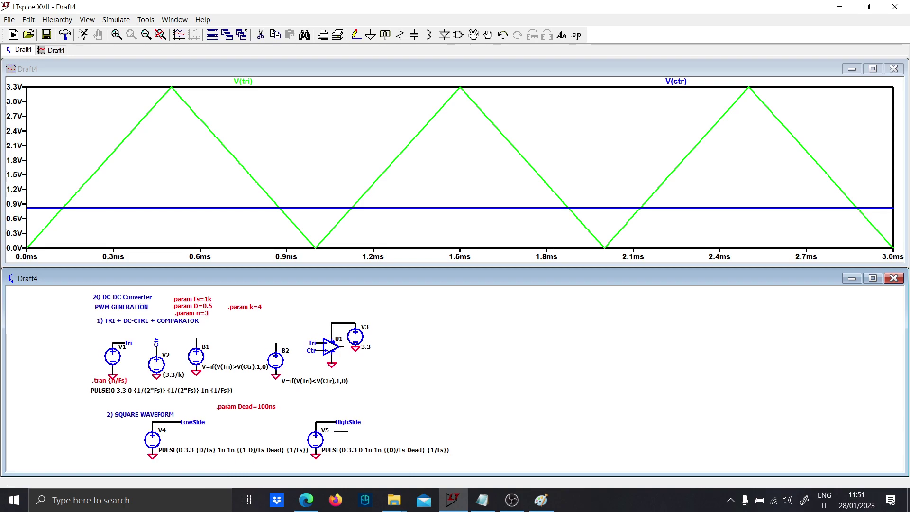
{"action": "left_click_drag", "start_coordinate": [384, 382], "coordinate": [347, 382]}
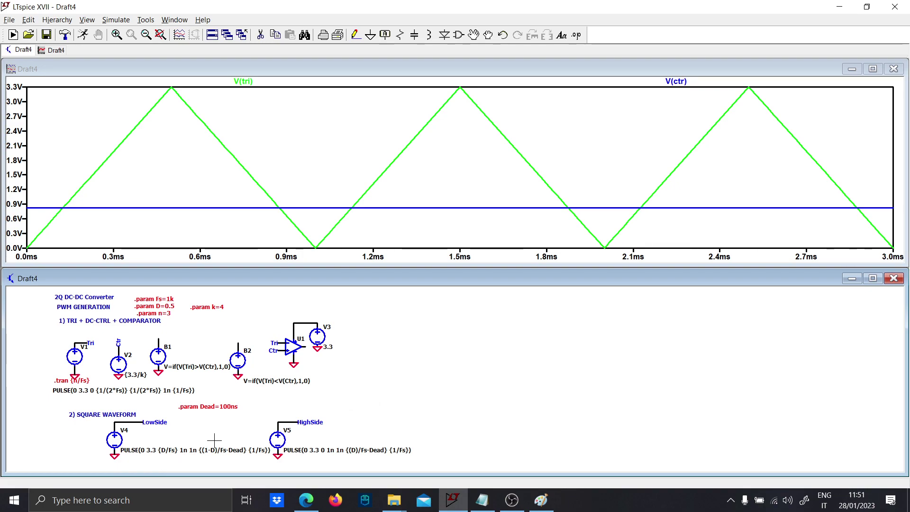
- Find the DC-CHOPPER LTspice schematic with the Windows search, open it and maximize its window
{"action": "left_click", "coordinate": [185, 499]}
{"action": "key", "text": "Caps_Lock"}
{"action": "type", "text": "DC"}
{"action": "key", "text": "Caps_Lock"}
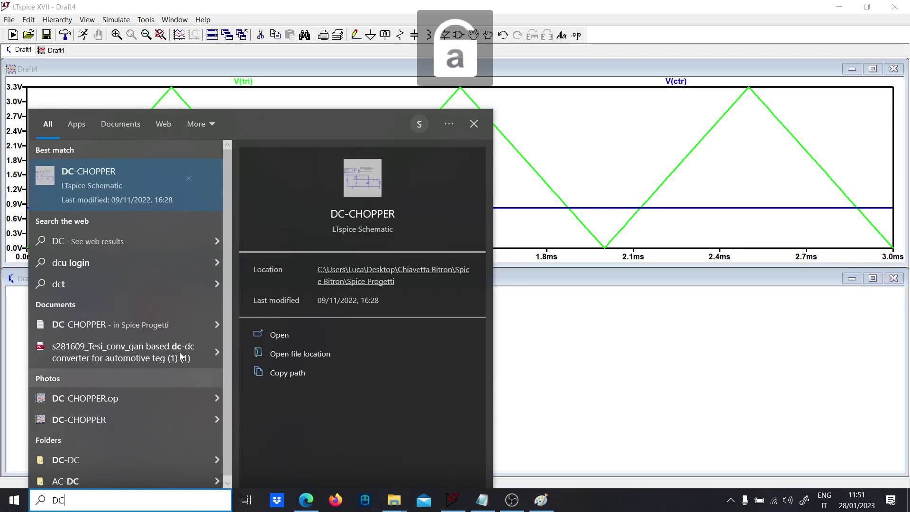
{"action": "left_click", "coordinate": [139, 192]}
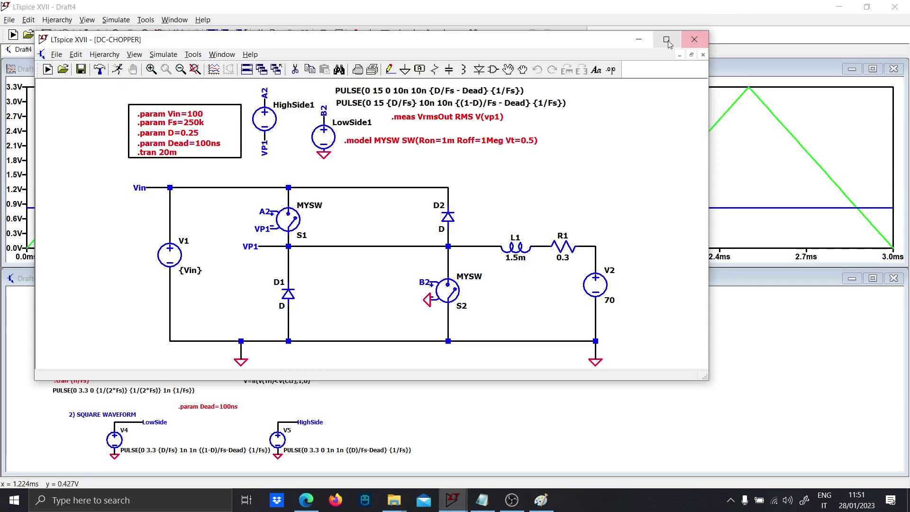
{"action": "left_click", "coordinate": [666, 39]}
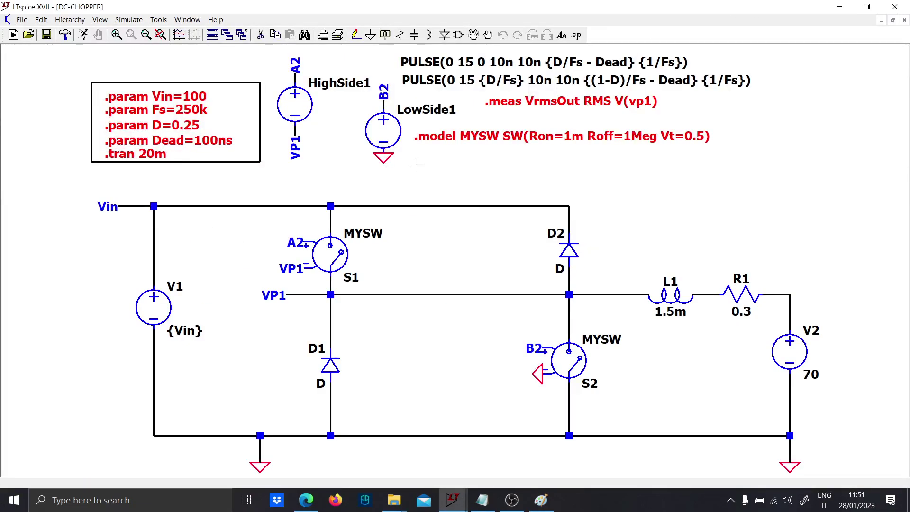
- Run the DC-CHOPPER simulation and plot the differential voltage between A2 and VP1 across the HighSide1 source
{"action": "scroll", "coordinate": [415, 164], "scroll_direction": "down", "scroll_amount": 2}
{"action": "scroll", "coordinate": [408, 163], "scroll_direction": "up", "scroll_amount": 1}
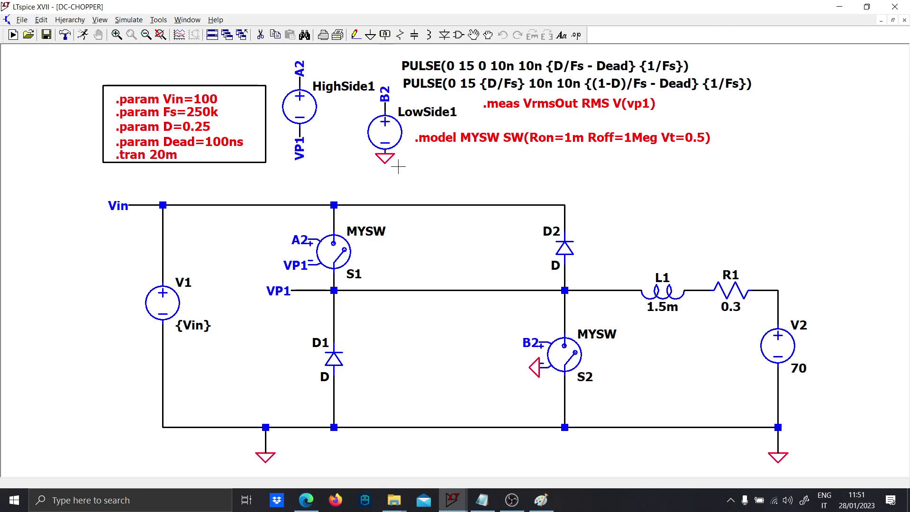
{"action": "left_click_drag", "start_coordinate": [353, 173], "coordinate": [318, 176]}
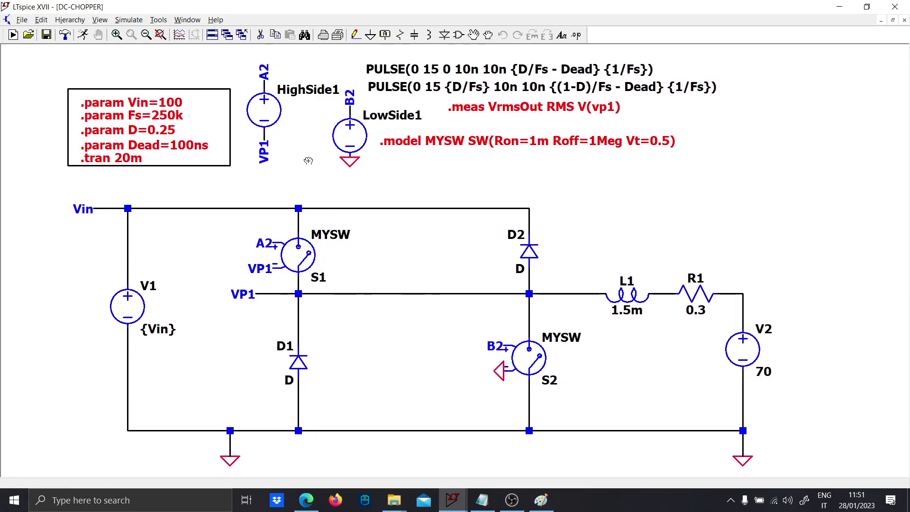
{"action": "left_click", "coordinate": [86, 38]}
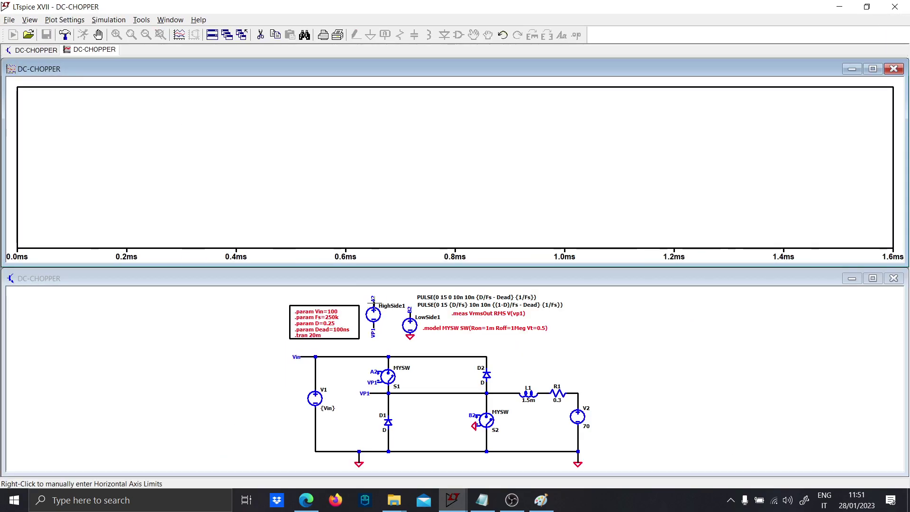
{"action": "left_click_drag", "start_coordinate": [374, 303], "coordinate": [374, 327]}
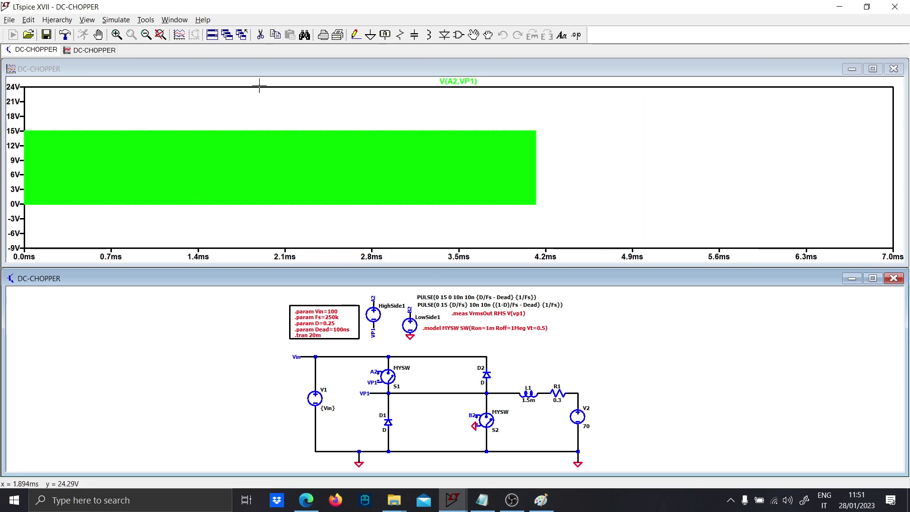
{"action": "right_click", "coordinate": [337, 331]}
{"action": "key", "text": "Escape"}
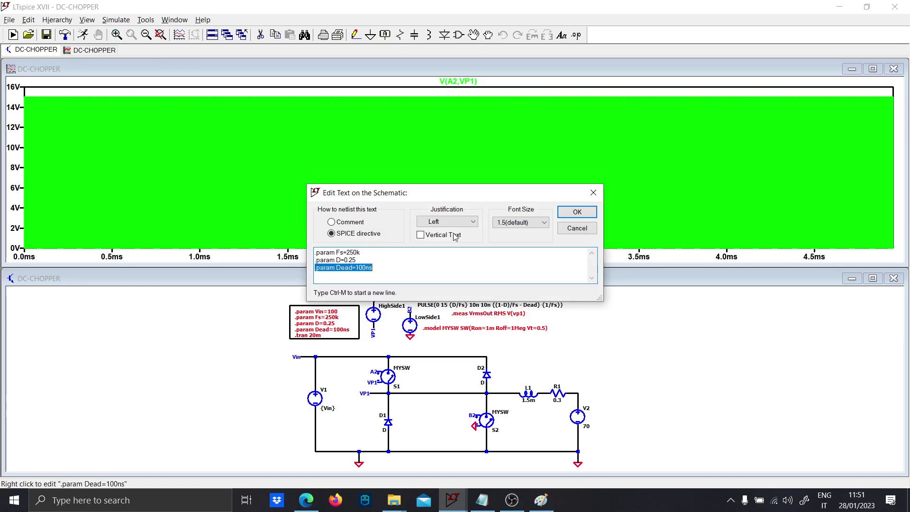
{"action": "key", "text": "Escape"}
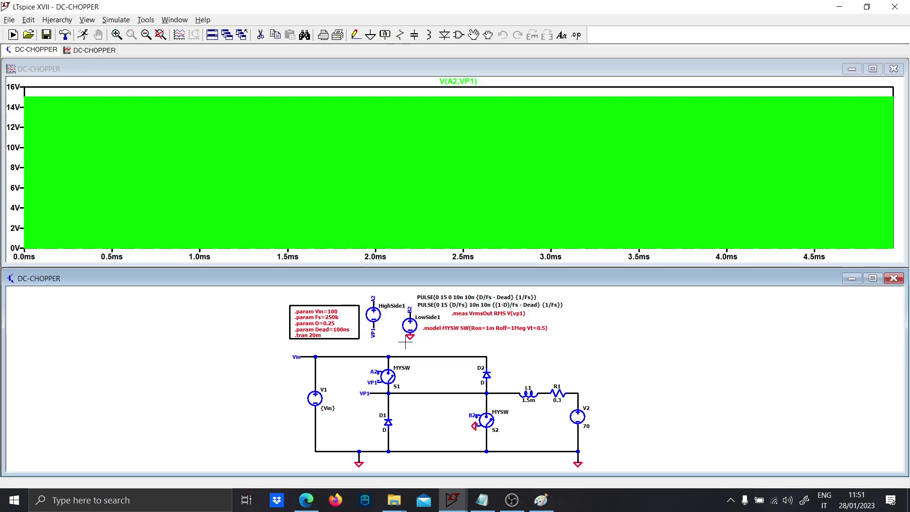
- Set the transient analysis stop time to {3/Fs} and rerun the DC-CHOPPER simulation
{"action": "left_click_drag", "start_coordinate": [405, 344], "coordinate": [384, 349]}
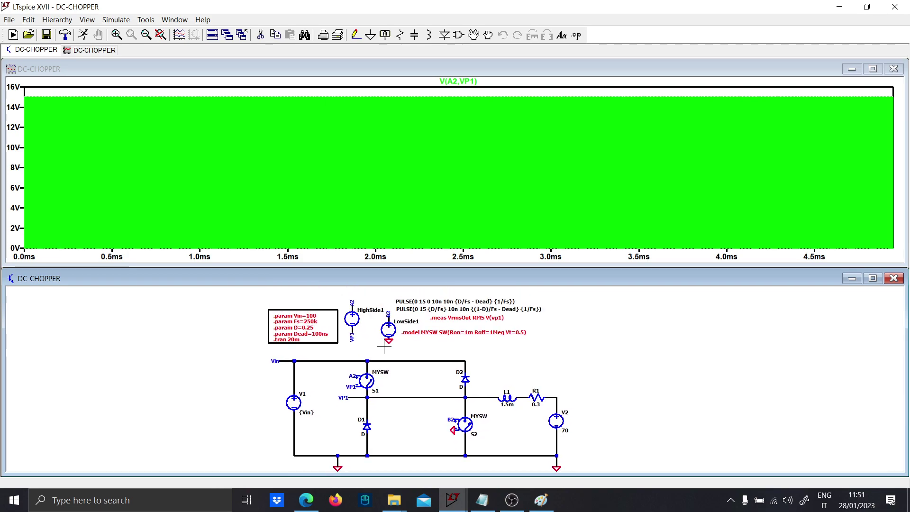
{"action": "right_click", "coordinate": [289, 337]}
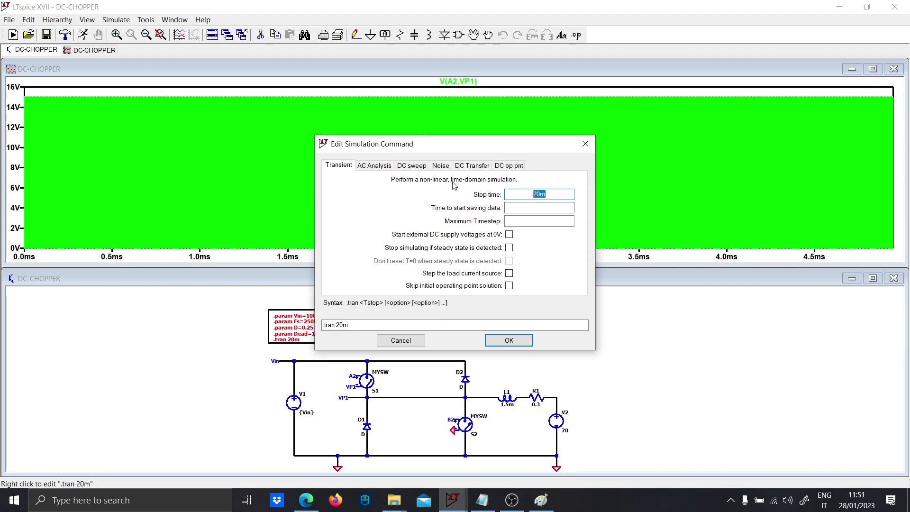
{"action": "type", "text": "{3/"}
{"action": "key", "text": "Caps_Lock"}
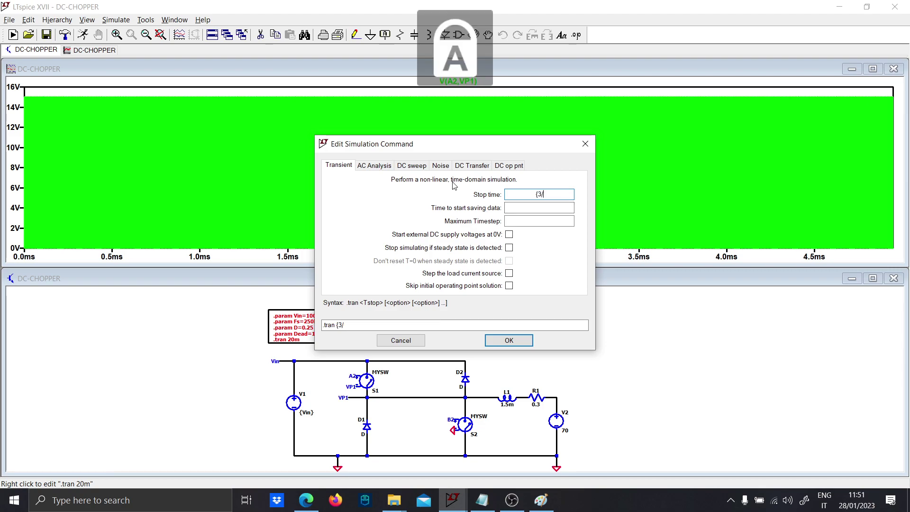
{"action": "type", "text": "F"}
{"action": "key", "text": "Caps_Lock"}
{"action": "type", "text": "s"}
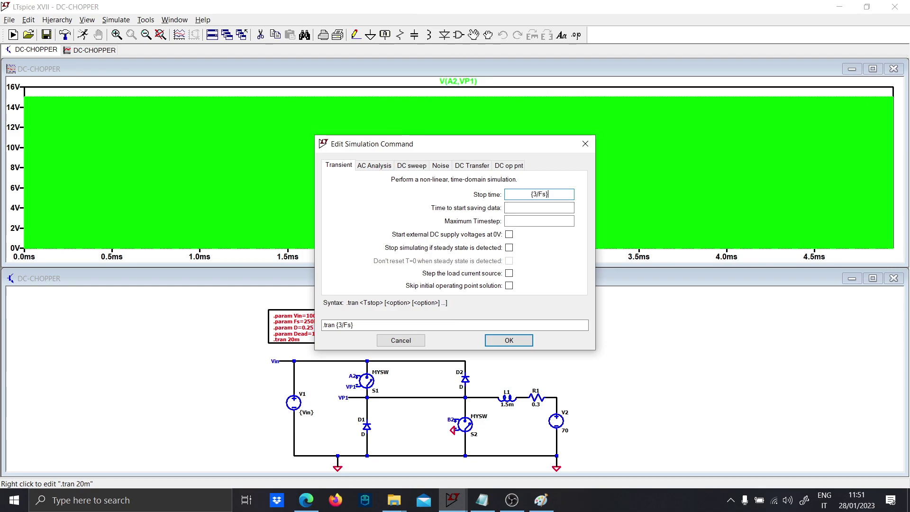
{"action": "key", "text": "Return"}
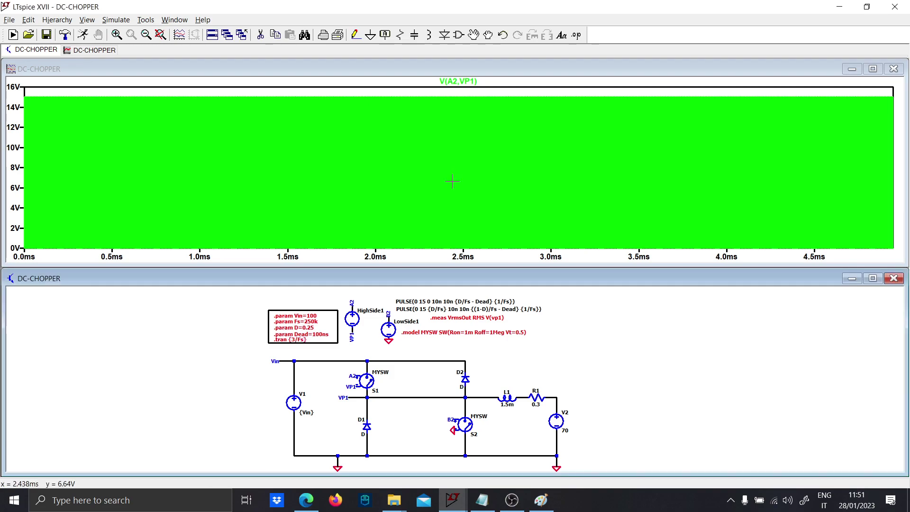
{"action": "left_click", "coordinate": [83, 35]}
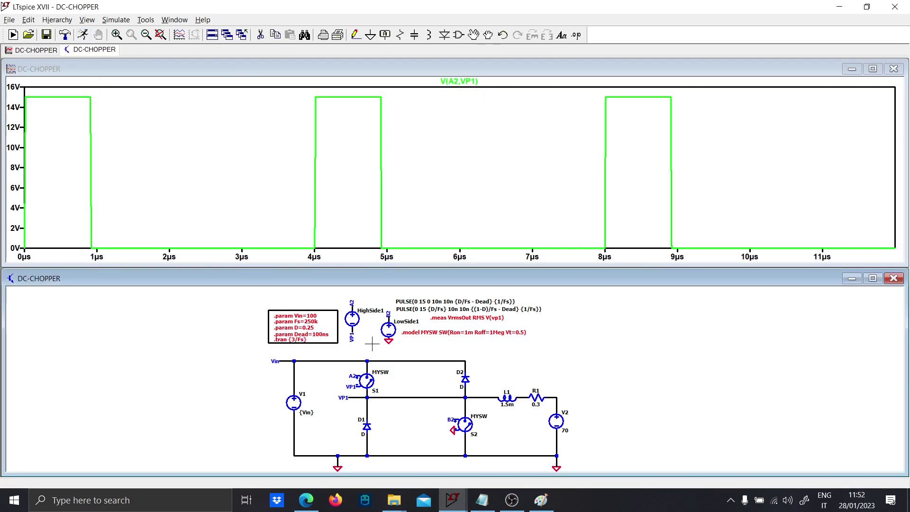
- Try to set the transient analysis to start saving data at 1m and rerun the DC-CHOPPER simulation
{"action": "right_click", "coordinate": [297, 345]}
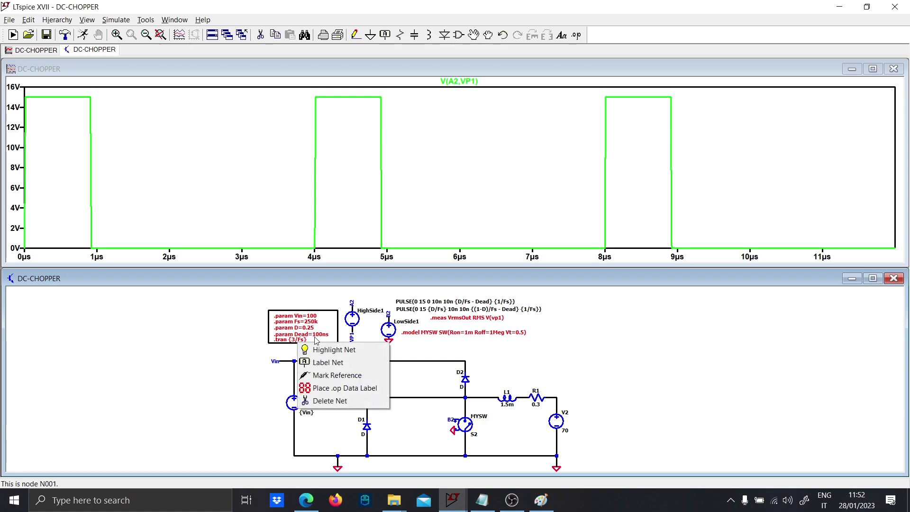
{"action": "left_click", "coordinate": [284, 339]}
{"action": "right_click", "coordinate": [283, 339]}
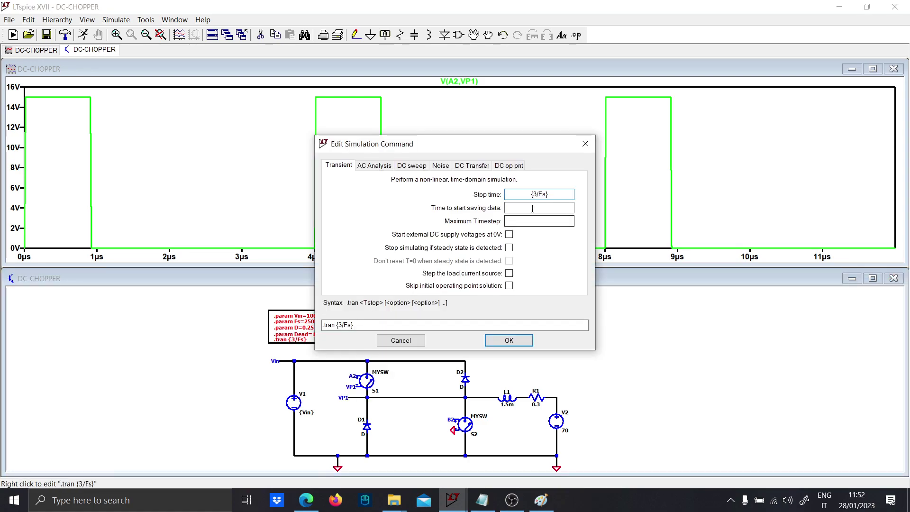
{"action": "left_click", "coordinate": [527, 208]}
{"action": "type", "text": "1"}
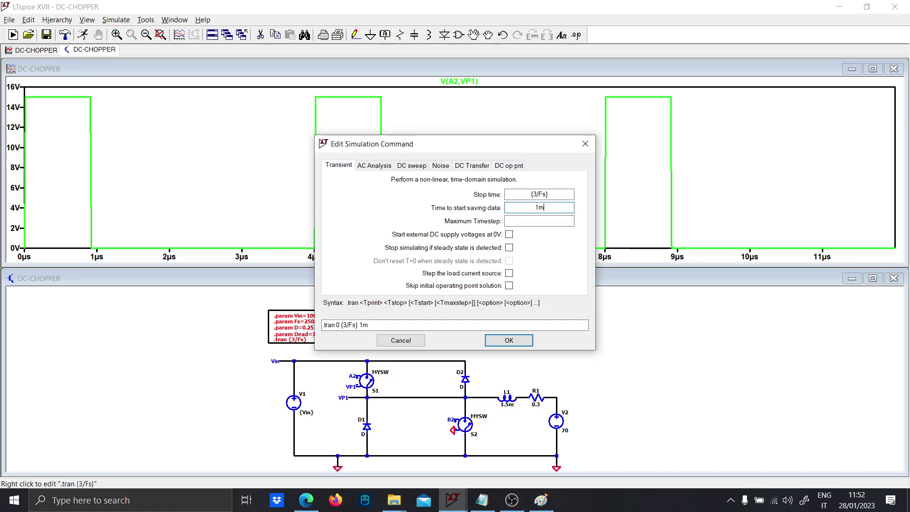
{"action": "type", "text": "m"}
{"action": "key", "text": "Return"}
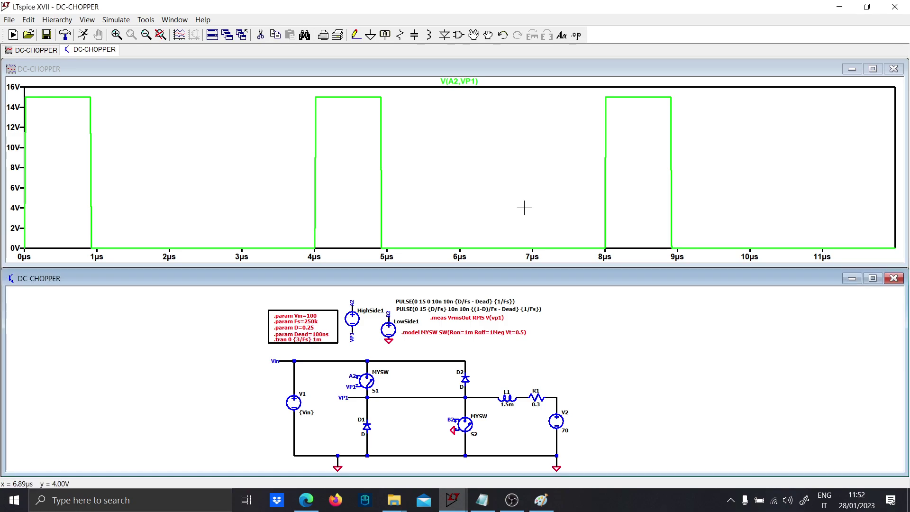
{"action": "left_click", "coordinate": [87, 40]}
{"action": "key", "text": "Return"}
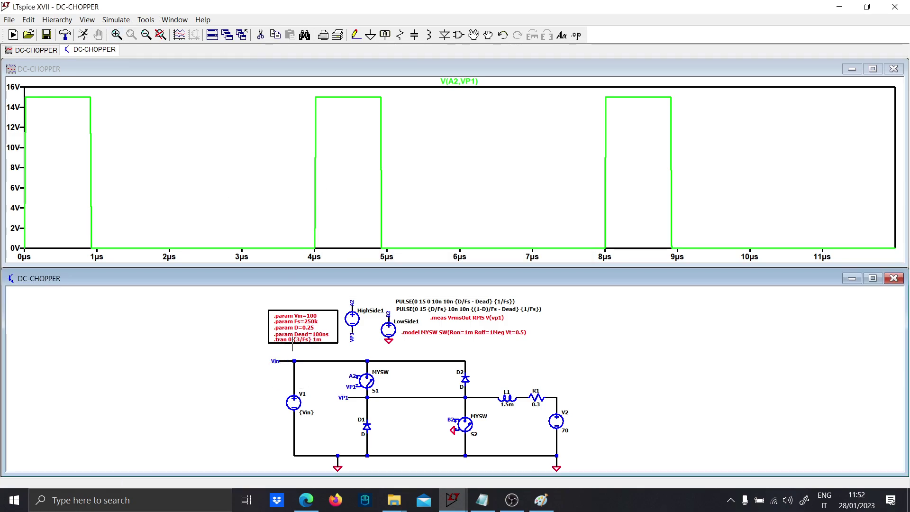
- Clear the time to start saving data in the transient analysis and rerun the simulation
{"action": "right_click", "coordinate": [293, 339]}
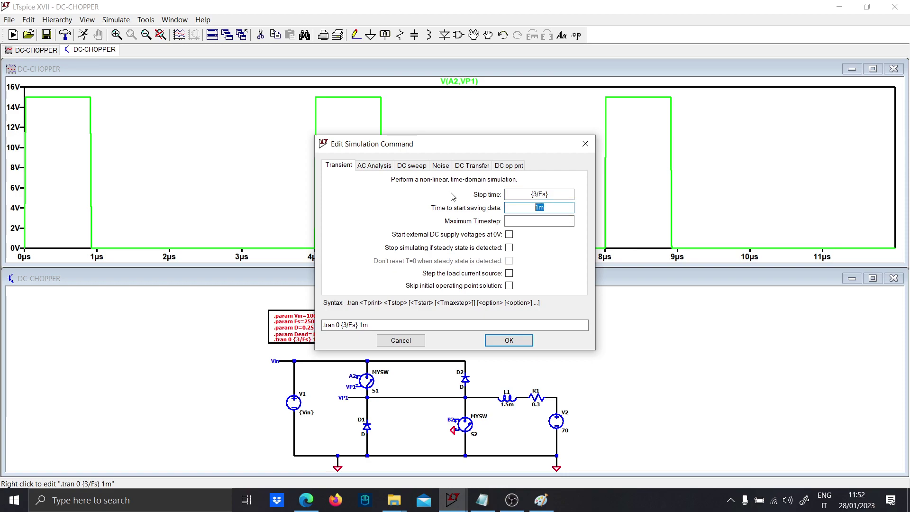
{"action": "key", "text": "BackSpace"}
{"action": "key", "text": "Return"}
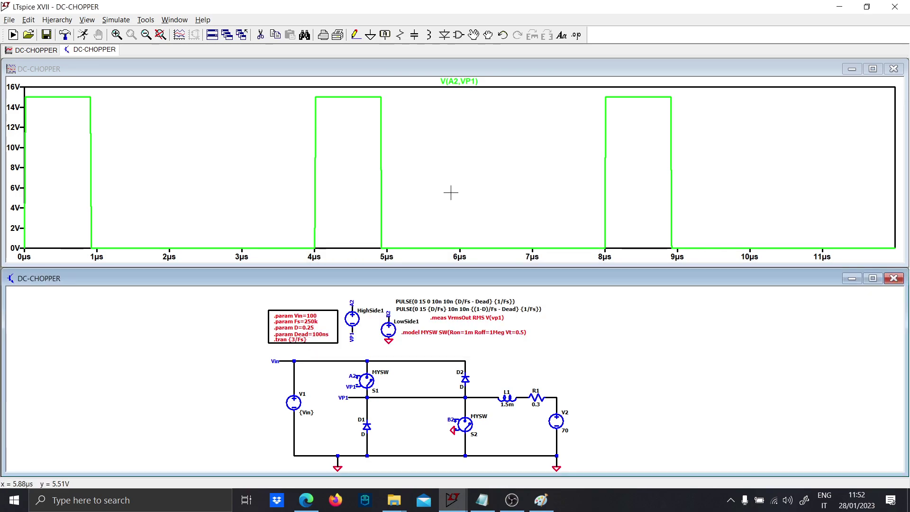
{"action": "left_click", "coordinate": [80, 35]}
- Switch to the Draft4 schematic and replace the ground at source V5 with a wire from its negative terminal
{"action": "left_click", "coordinate": [453, 500]}
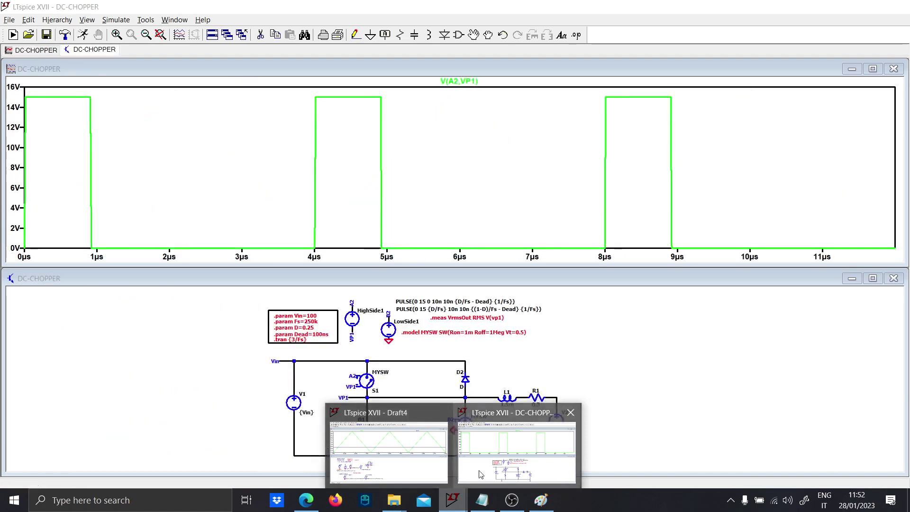
{"action": "left_click", "coordinate": [445, 469]}
{"action": "scroll", "coordinate": [248, 420], "scroll_direction": "down", "scroll_amount": 2}
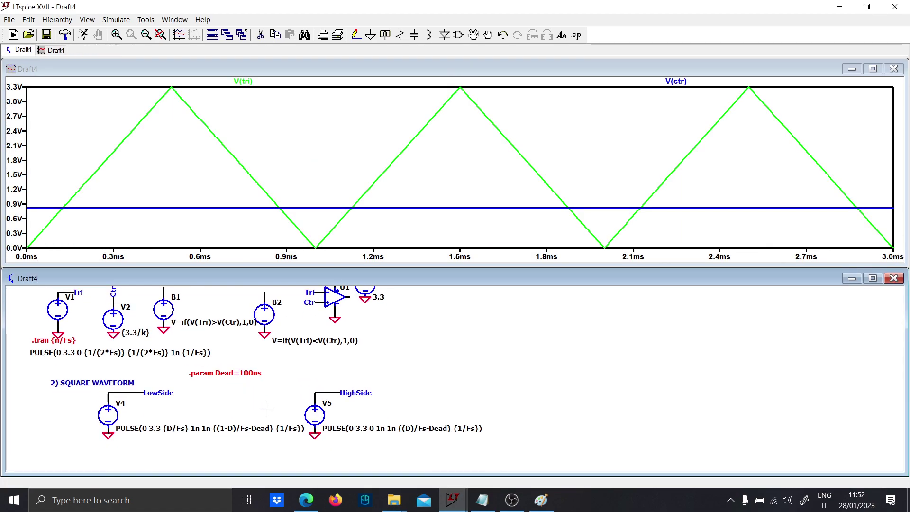
{"action": "scroll", "coordinate": [275, 415], "scroll_direction": "up", "scroll_amount": 1}
{"action": "key", "text": "F3"}
{"action": "left_click", "coordinate": [318, 435]}
{"action": "left_click", "coordinate": [319, 446]}
{"action": "left_click", "coordinate": [347, 446]}
{"action": "right_click", "coordinate": [338, 401]}
- Label the free end of the wire below source V5 with the net name B-
{"action": "key", "text": "F4"}
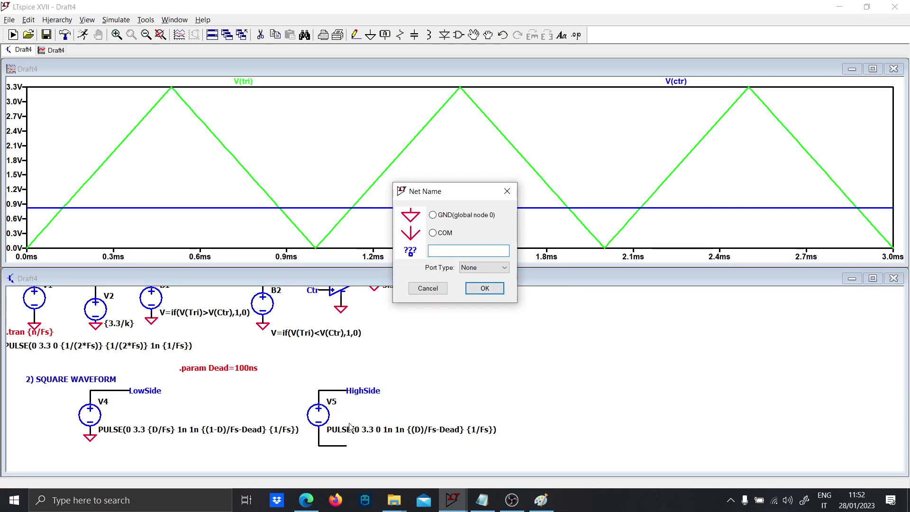
{"action": "key", "text": "Caps_Lock"}
{"action": "type", "text": "B"}
{"action": "key", "text": "Caps_Lock"}
{"action": "type", "text": "-"}
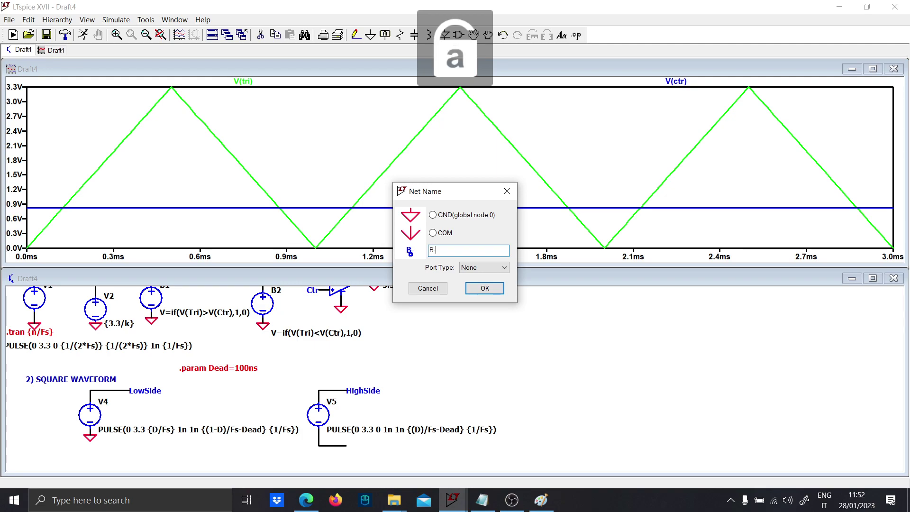
{"action": "key", "text": "Return"}
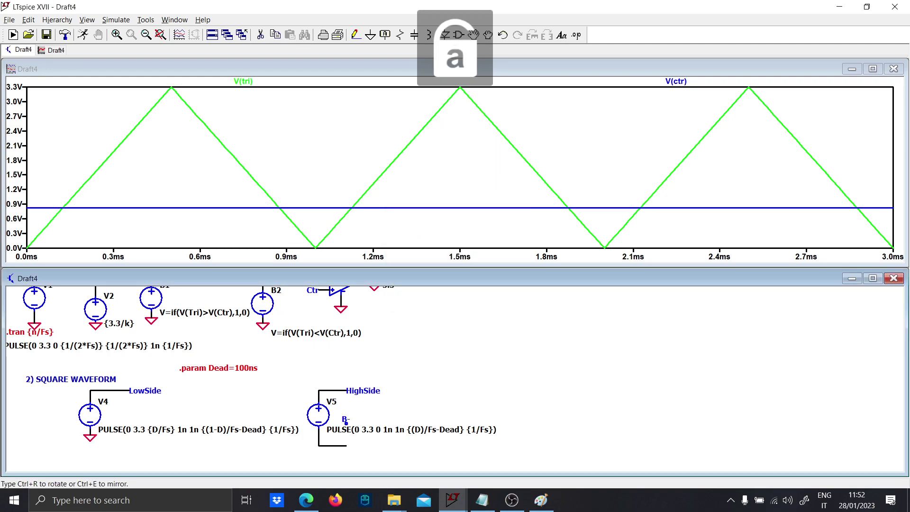
{"action": "left_click", "coordinate": [345, 448]}
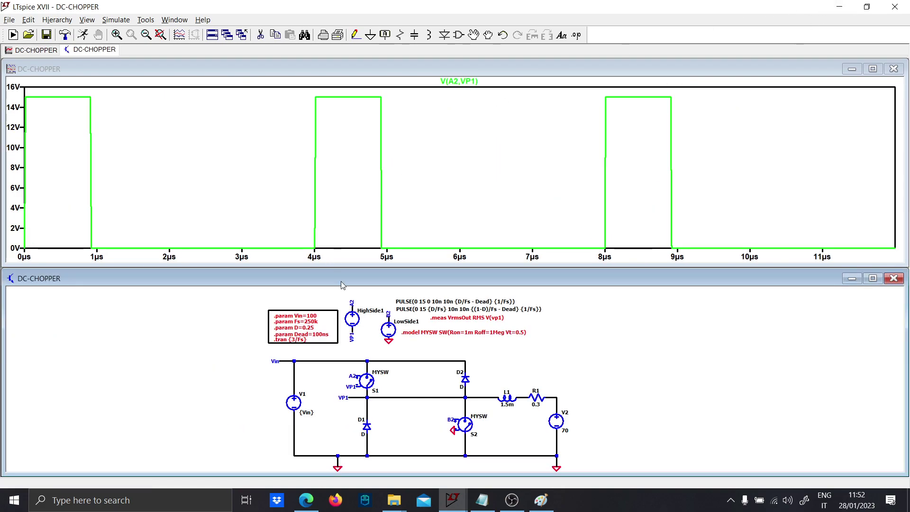
- Return to DC-CHOPPER, plot the differential voltage A2 to VP1 across HighSide1, and add the B2 voltage
{"action": "scroll", "coordinate": [343, 302], "scroll_direction": "up", "scroll_amount": 2}
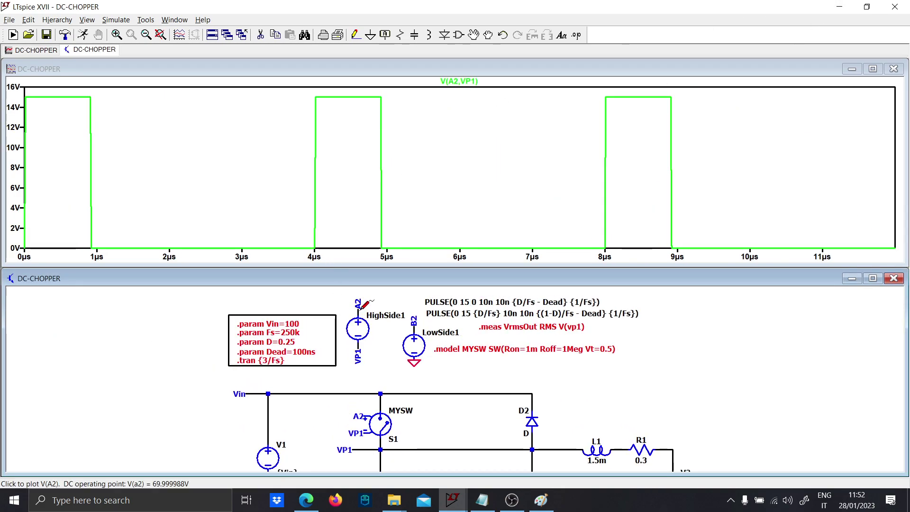
{"action": "left_click_drag", "start_coordinate": [363, 306], "coordinate": [360, 342]}
{"action": "left_click", "coordinate": [414, 331]}
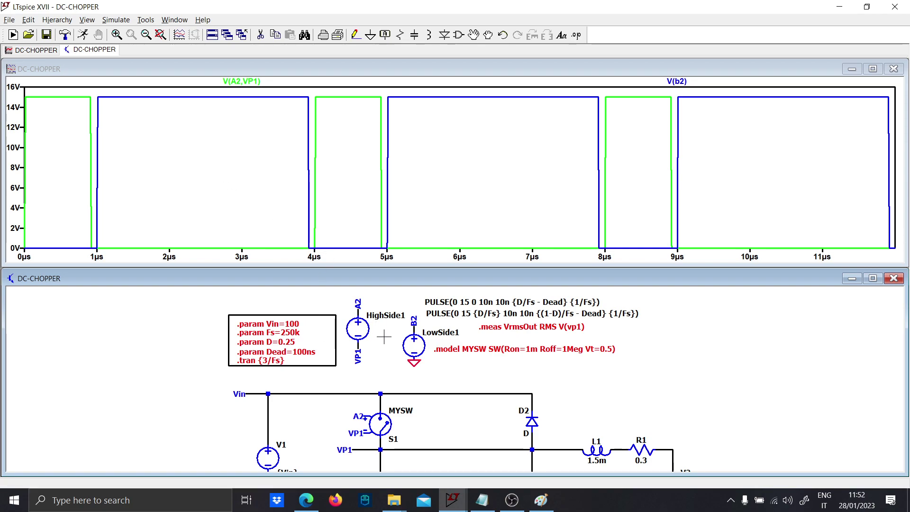
- Plot the current of inductor L1 alone and add the differential voltage between Vin and VP1 across switch S1
{"action": "scroll", "coordinate": [463, 381], "scroll_direction": "up", "scroll_amount": 2}
{"action": "left_click_drag", "start_coordinate": [445, 386], "coordinate": [431, 276]}
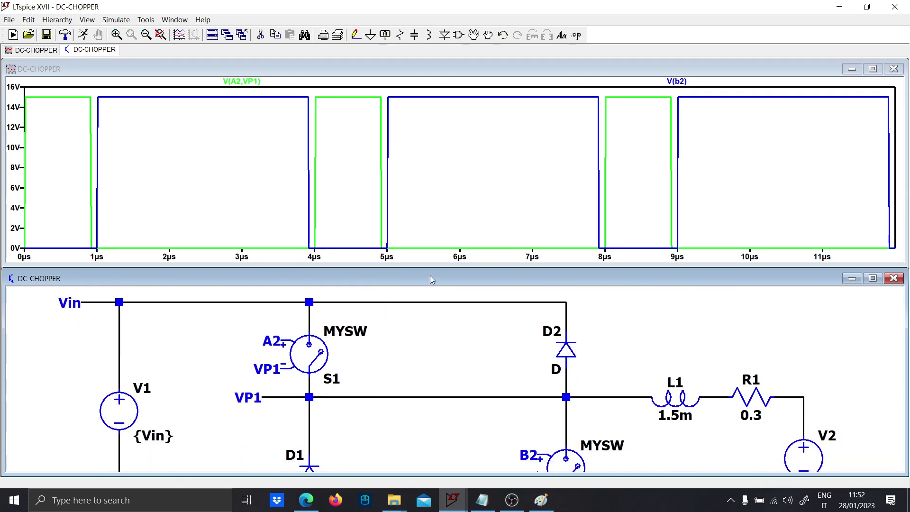
{"action": "scroll", "coordinate": [410, 350], "scroll_direction": "down", "scroll_amount": 5}
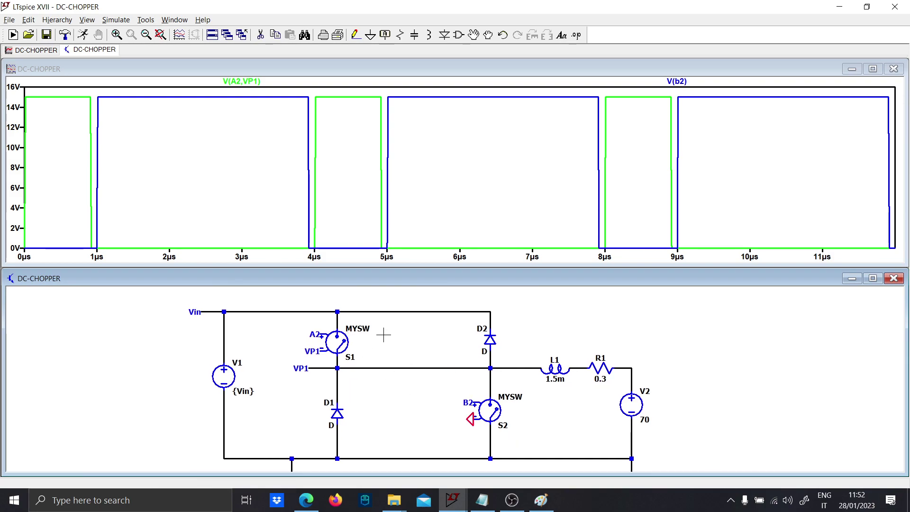
{"action": "left_click_drag", "start_coordinate": [287, 322], "coordinate": [272, 332]}
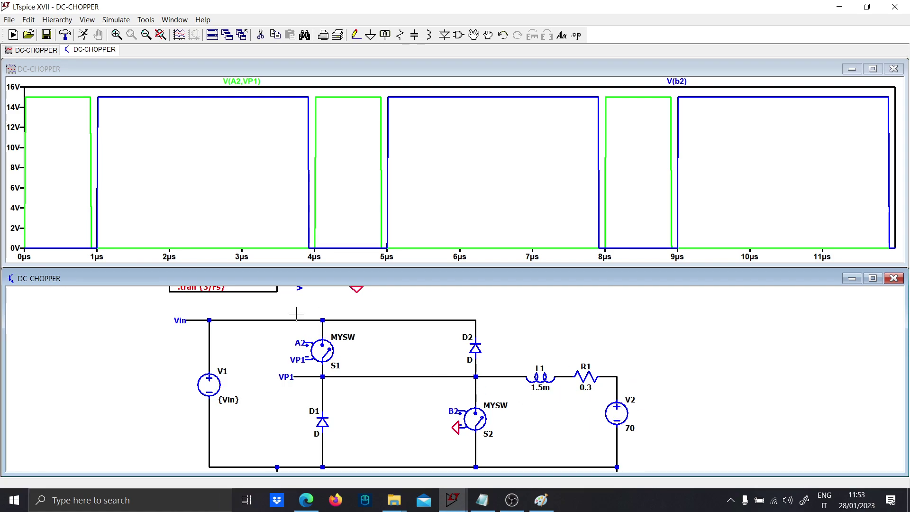
{"action": "left_click_drag", "start_coordinate": [286, 340], "coordinate": [288, 341]}
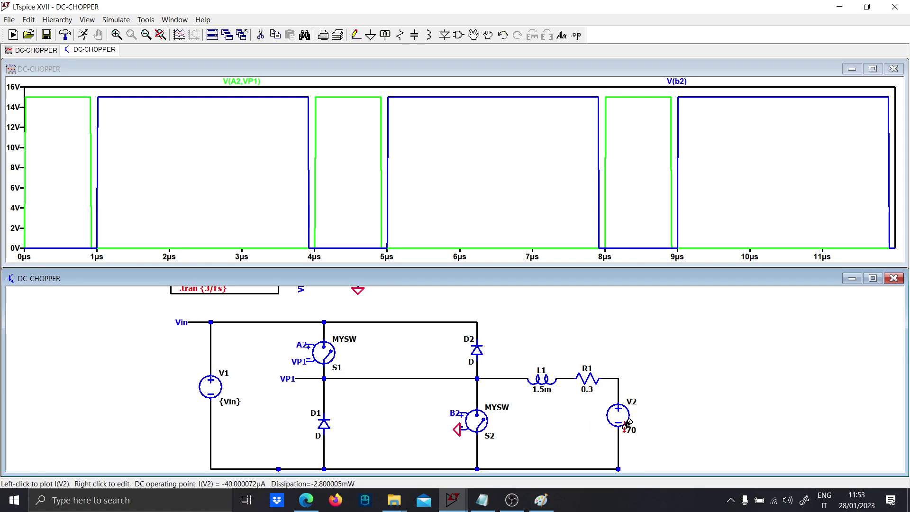
{"action": "left_click", "coordinate": [545, 378]}
{"action": "left_click", "coordinate": [545, 377]}
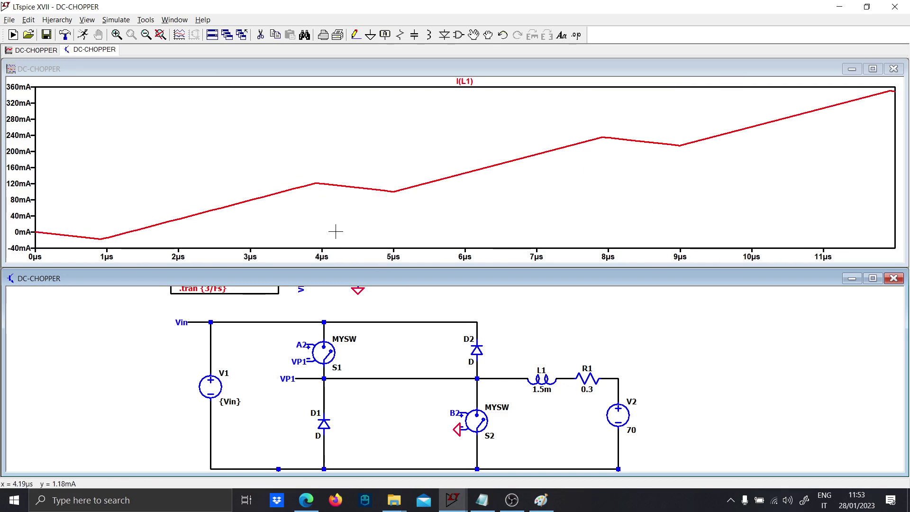
{"action": "left_click_drag", "start_coordinate": [325, 322], "coordinate": [324, 378]}
- Set the transient stop time to 5m and the time to start saving data to 4m, and rerun the simulation
{"action": "left_click_drag", "start_coordinate": [280, 343], "coordinate": [279, 399]}
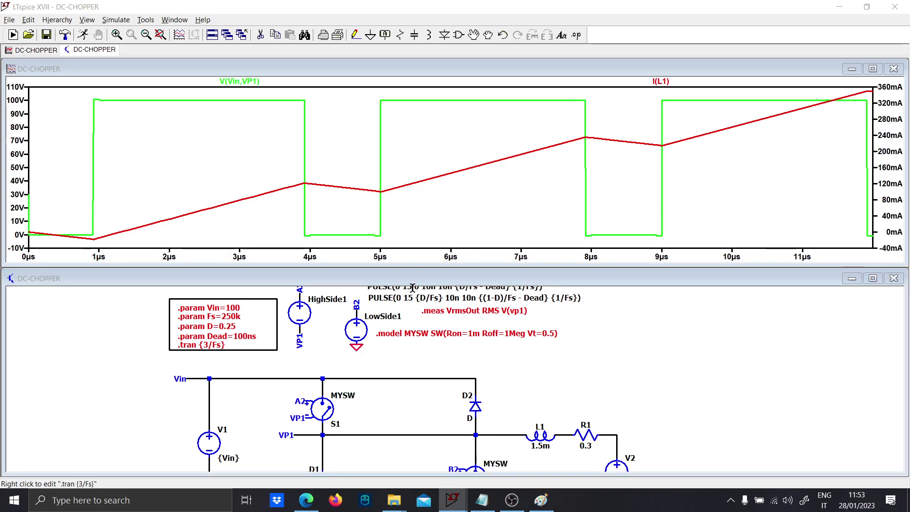
{"action": "right_click", "coordinate": [204, 345]}
{"action": "left_click_drag", "start_coordinate": [565, 198], "coordinate": [505, 187]}
{"action": "type", "text": "1"}
{"action": "key", "text": "BackSpace"}
{"action": "type", "text": "5m"}
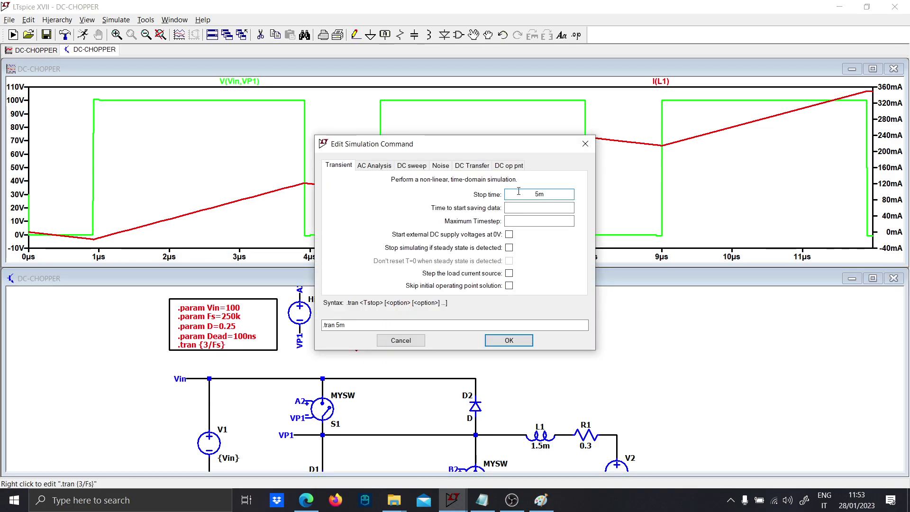
{"action": "left_click", "coordinate": [536, 207]}
{"action": "type", "text": "4m"}
{"action": "key", "text": "Return"}
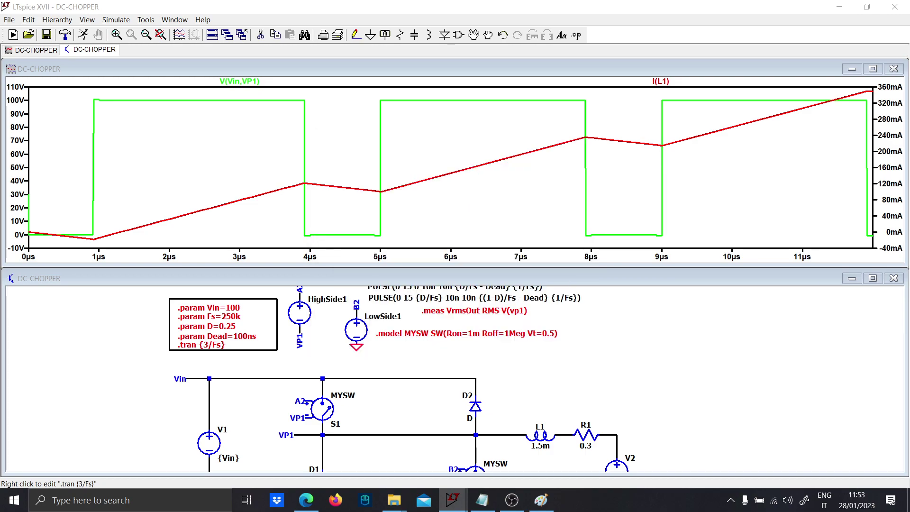
{"action": "left_click", "coordinate": [86, 34]}
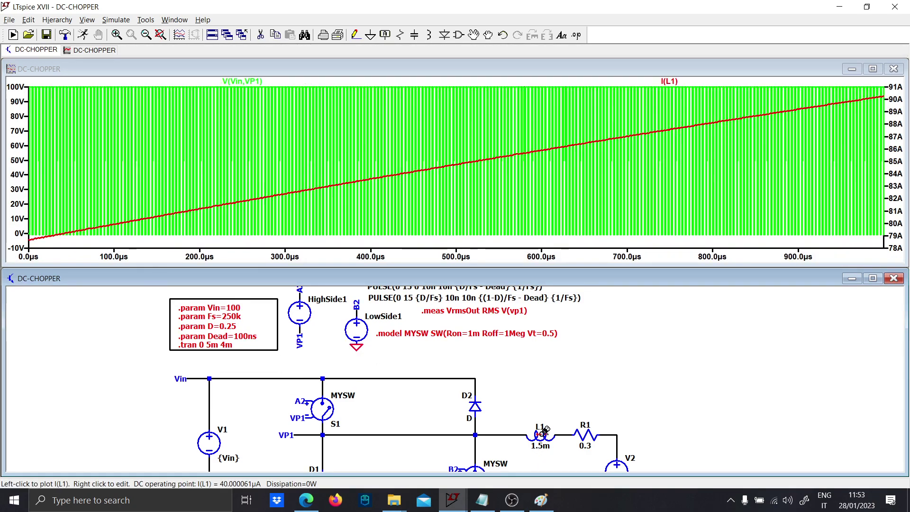
- Plot the L1 current alone, replace it with the VP1 voltage, and zoom into about 171 to 198 µs
{"action": "left_click", "coordinate": [545, 431]}
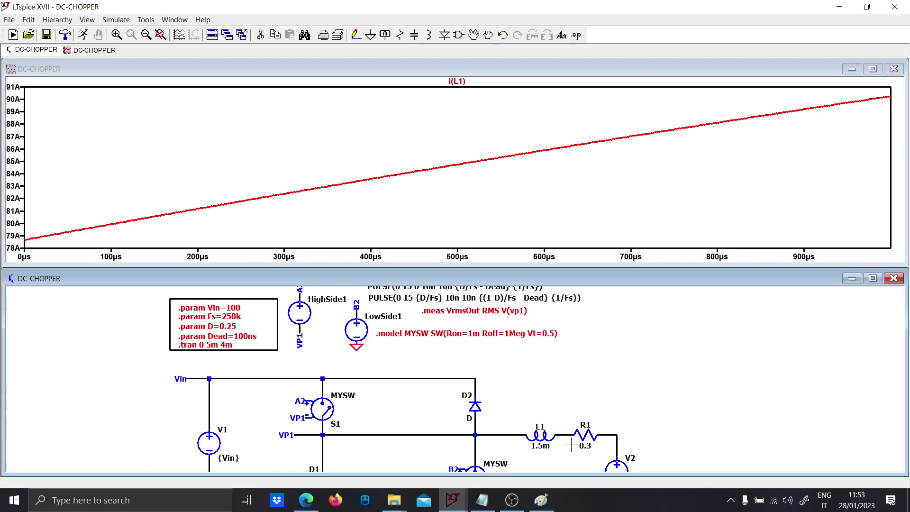
{"action": "left_click_drag", "start_coordinate": [487, 419], "coordinate": [501, 321]}
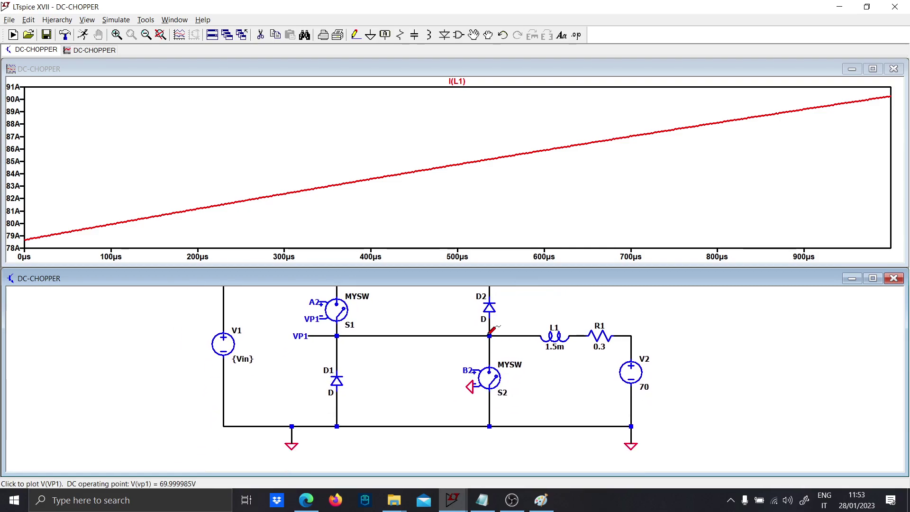
{"action": "left_click", "coordinate": [474, 336]}
{"action": "left_click_drag", "start_coordinate": [271, 249], "coordinate": [167, 89]}
{"action": "mouse_move", "coordinate": [302, 244]}
{"action": "left_mouse_down"}
{"action": "mouse_move", "coordinate": [147, 81]}
{"action": "mouse_move", "coordinate": [107, 76]}
{"action": "left_mouse_up"}
{"action": "scroll", "coordinate": [454, 356], "scroll_direction": "down", "scroll_amount": 1}
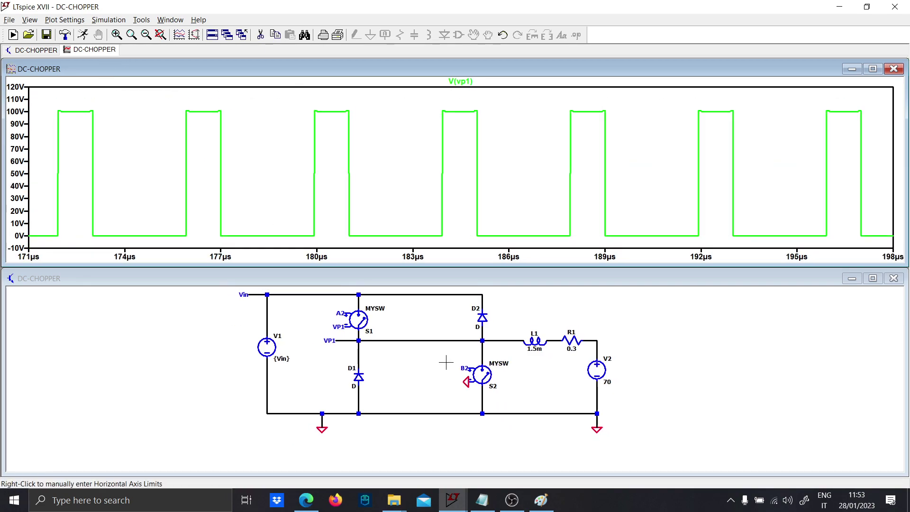
{"action": "left_click_drag", "start_coordinate": [447, 362], "coordinate": [433, 391]}
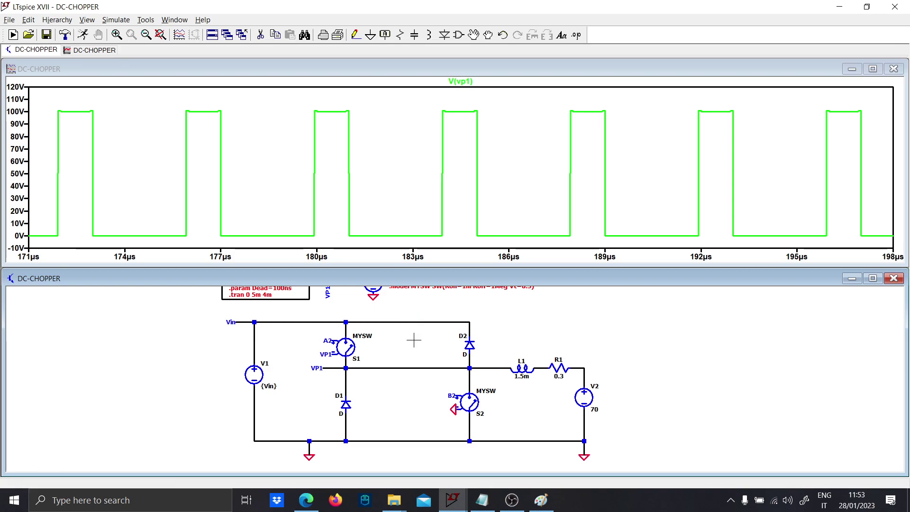
{"action": "left_click_drag", "start_coordinate": [415, 350], "coordinate": [411, 363]}
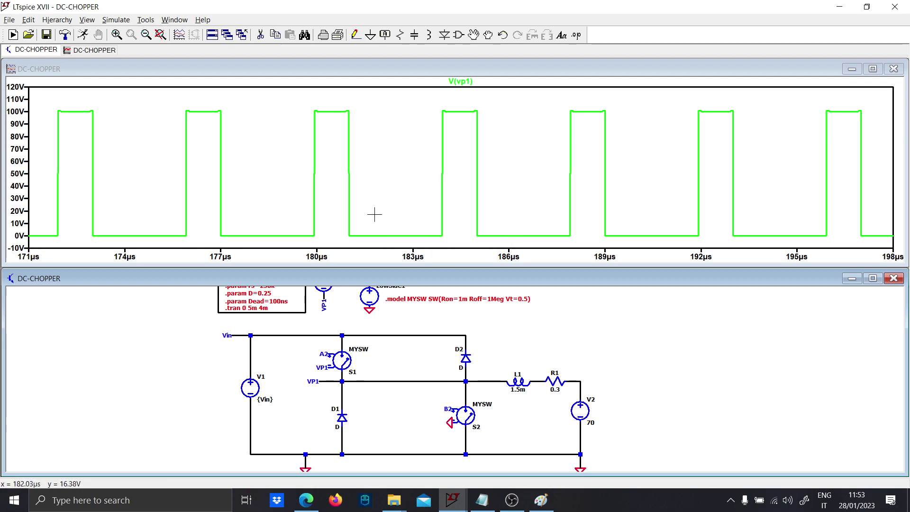
{"action": "left_click_drag", "start_coordinate": [419, 318], "coordinate": [407, 344]}
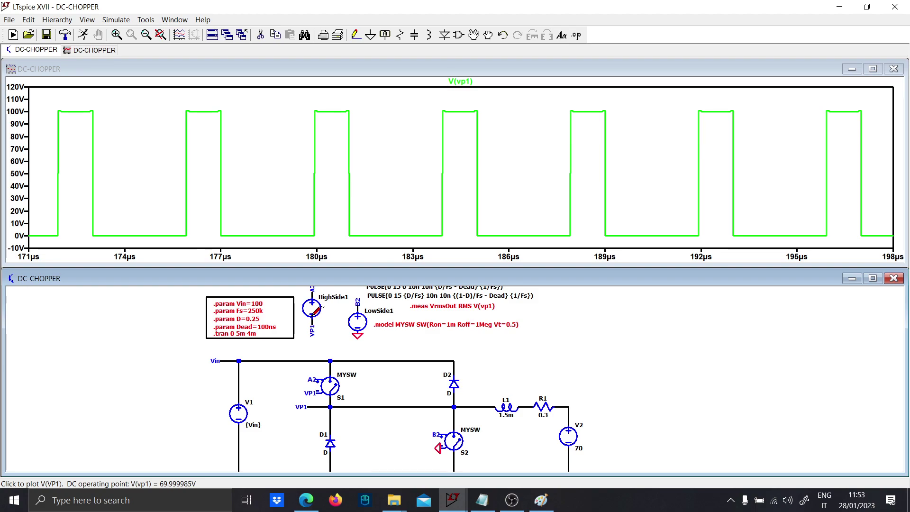
{"action": "left_click", "coordinate": [348, 337]}
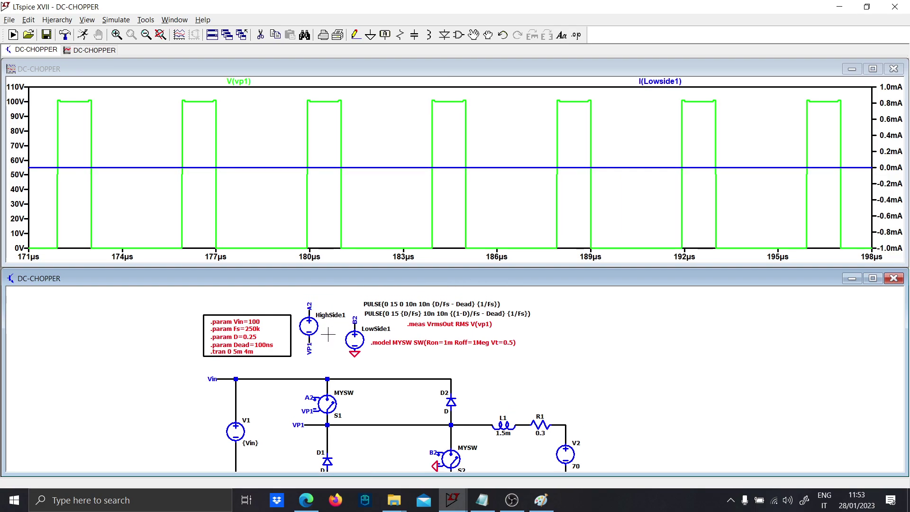
{"action": "left_click", "coordinate": [459, 422]}
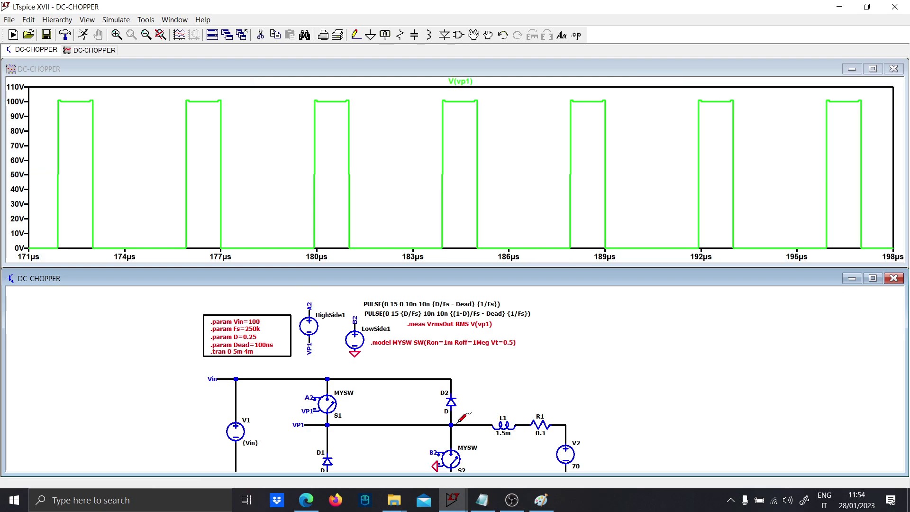
- Set the duty cycle parameter D to 0.5 and rerun the simulation
{"action": "right_click", "coordinate": [255, 334]}
{"action": "type", "text": "0.5"}
{"action": "key", "text": "Return"}
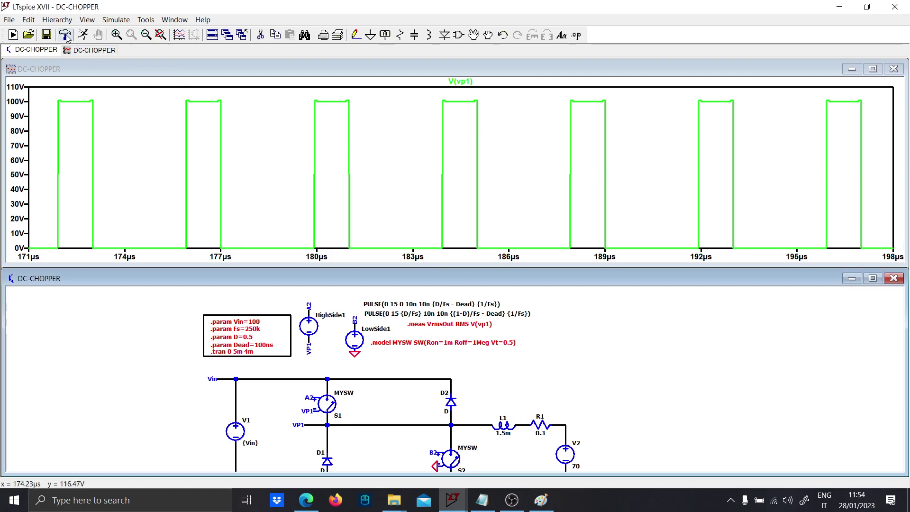
{"action": "left_click", "coordinate": [83, 35]}
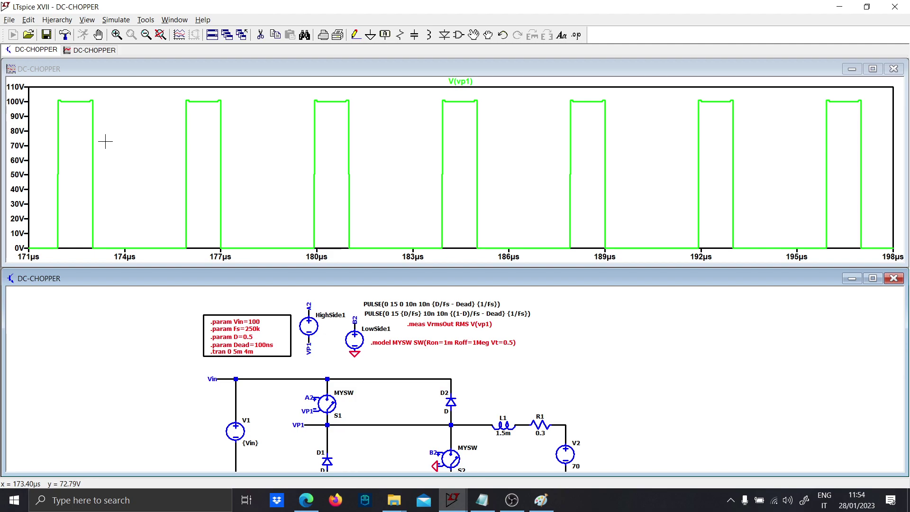
- Restore the waveform plot to the full time span and plot the L1 current alone
{"action": "left_click_drag", "start_coordinate": [153, 232], "coordinate": [39, 117]}
{"action": "left_click_drag", "start_coordinate": [148, 255], "coordinate": [49, 74]}
{"action": "right_click", "coordinate": [167, 174]}
{"action": "left_click", "coordinate": [180, 181]}
{"action": "left_click", "coordinate": [511, 398]}
{"action": "left_click_drag", "start_coordinate": [511, 399], "coordinate": [487, 356]}
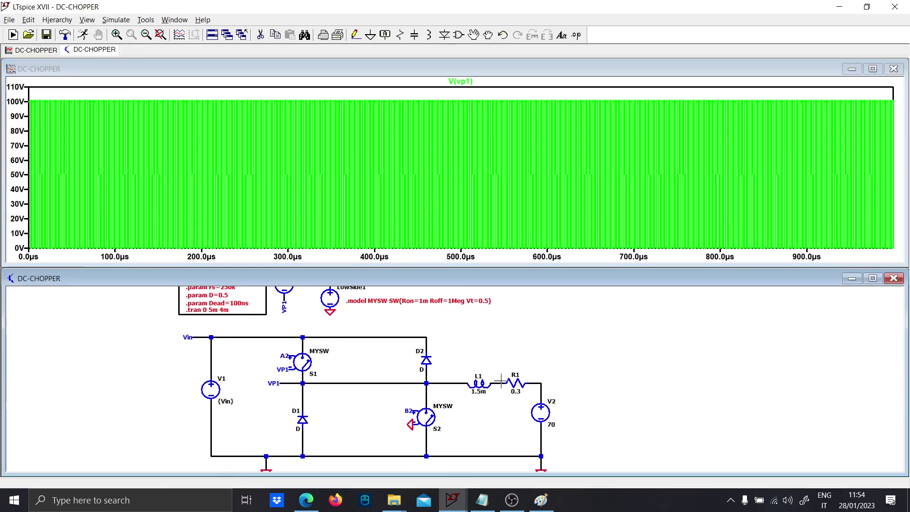
{"action": "left_click", "coordinate": [479, 383]}
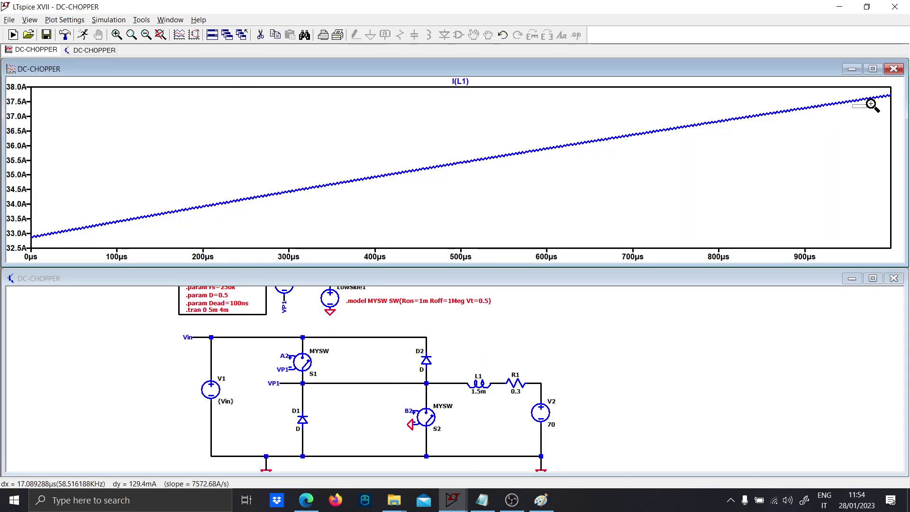
- Zoom into the end of the L1 current trace from about 976 to 1000 µs to examine its ripple
{"action": "left_click_drag", "start_coordinate": [848, 109], "coordinate": [890, 87]}
{"action": "mouse_move", "coordinate": [465, 155]}
{"action": "left_mouse_down"}
{"action": "mouse_move", "coordinate": [882, 157]}
{"action": "mouse_move", "coordinate": [837, 156]}
{"action": "mouse_move", "coordinate": [859, 187]}
{"action": "left_mouse_up"}
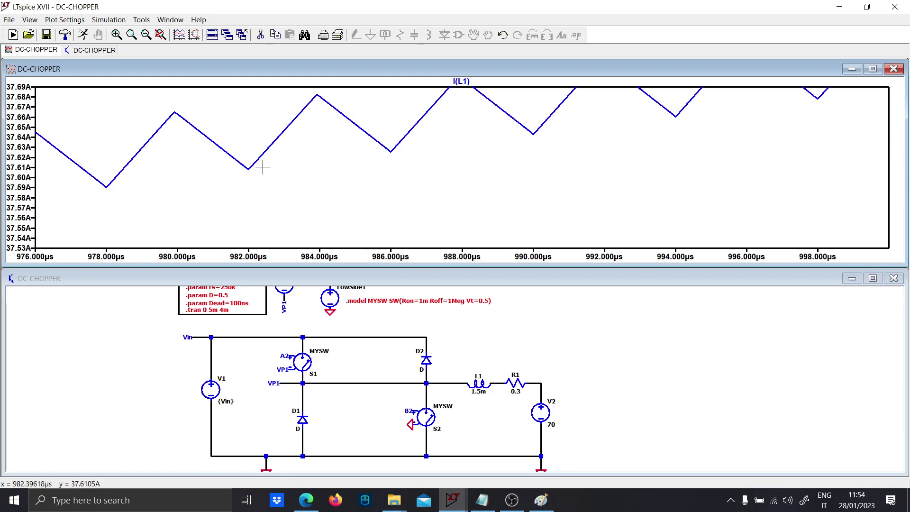
{"action": "left_click", "coordinate": [417, 390]}
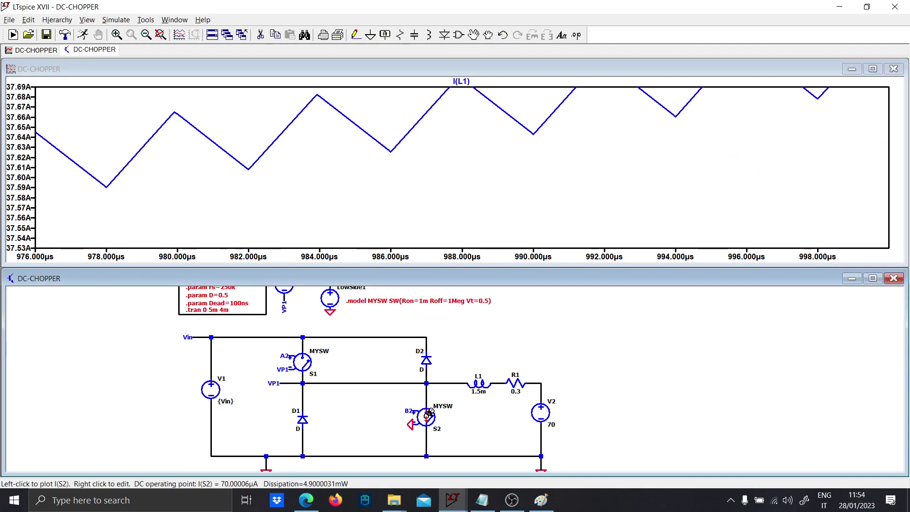
{"action": "scroll", "coordinate": [372, 368], "scroll_direction": "down", "scroll_amount": 3}
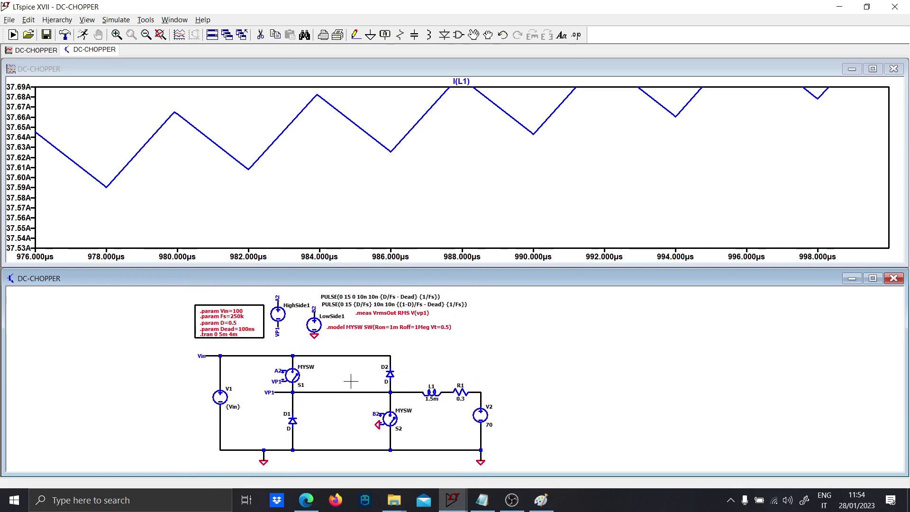